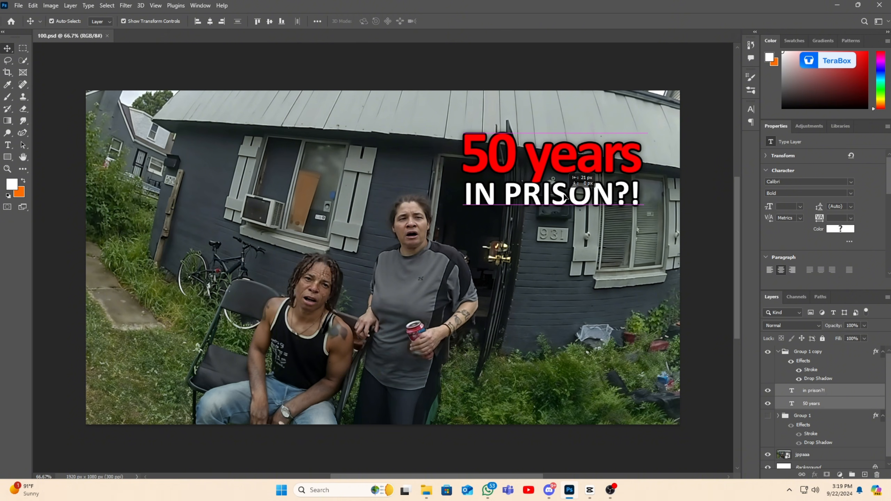
# Scale both lines of the "50 years IN PRISON?!" text to about 112% and place them over the house's doorway and window, about X 1567, Y 280 px
pyautogui.moveTo(565, 198); pyautogui.dragTo(575, 196)
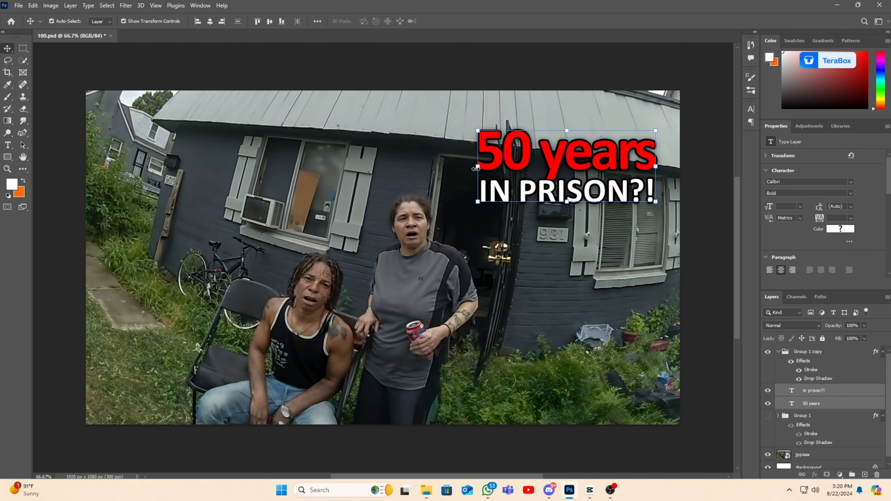
pyautogui.moveTo(495, 171); pyautogui.dragTo(552, 184)
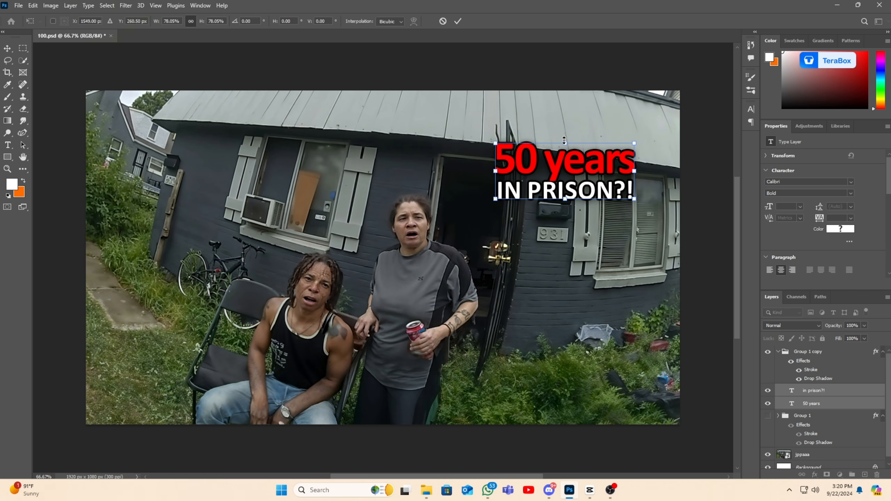
pyautogui.moveTo(565, 140); pyautogui.dragTo(564, 123)
pyautogui.moveTo(569, 171); pyautogui.dragTo(568, 224)
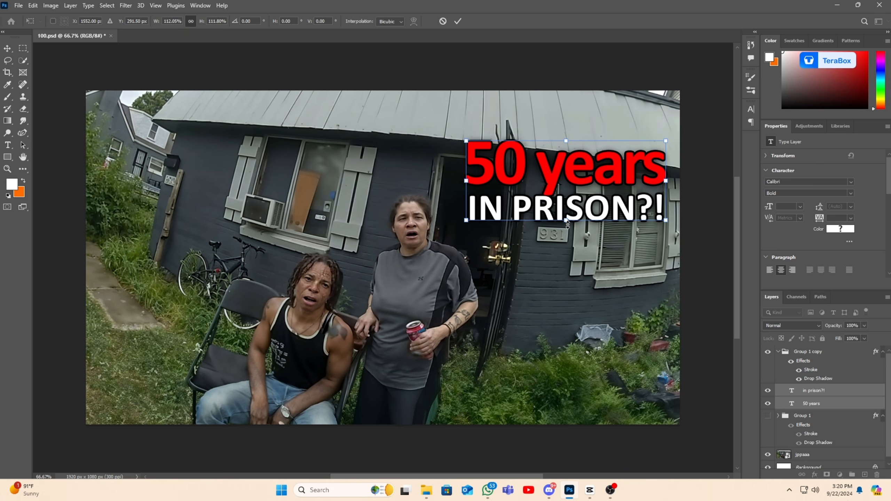
pyautogui.moveTo(588, 192); pyautogui.dragTo(592, 188)
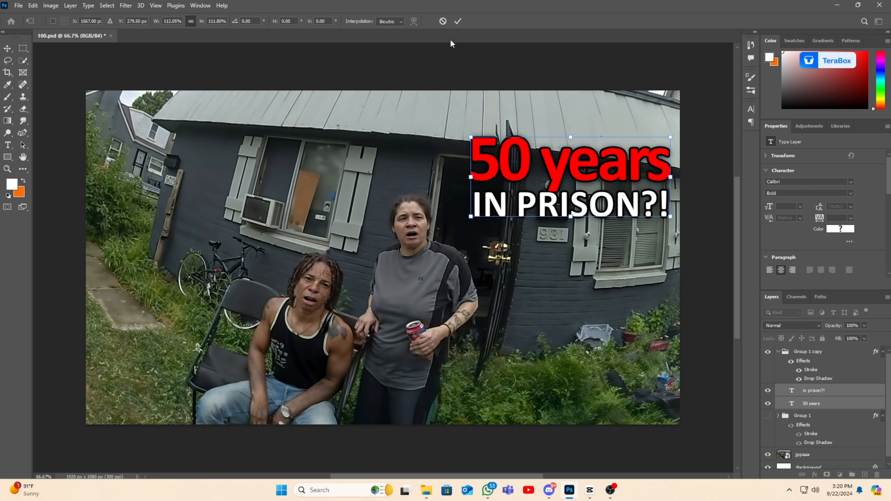
pyautogui.click(458, 22)
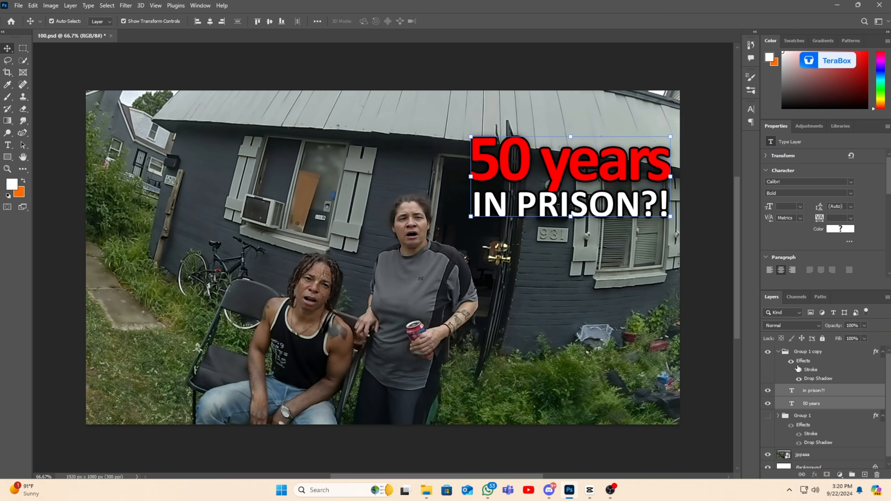
# Compare the text with and without the Stroke and Drop Shadow effects of Group 1 copy, leaving both effects on
pyautogui.click(798, 371)
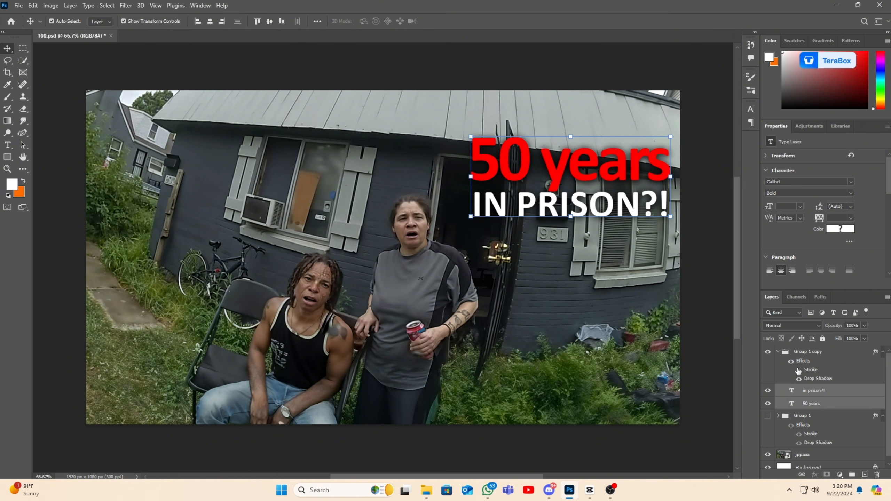
pyautogui.click(799, 379)
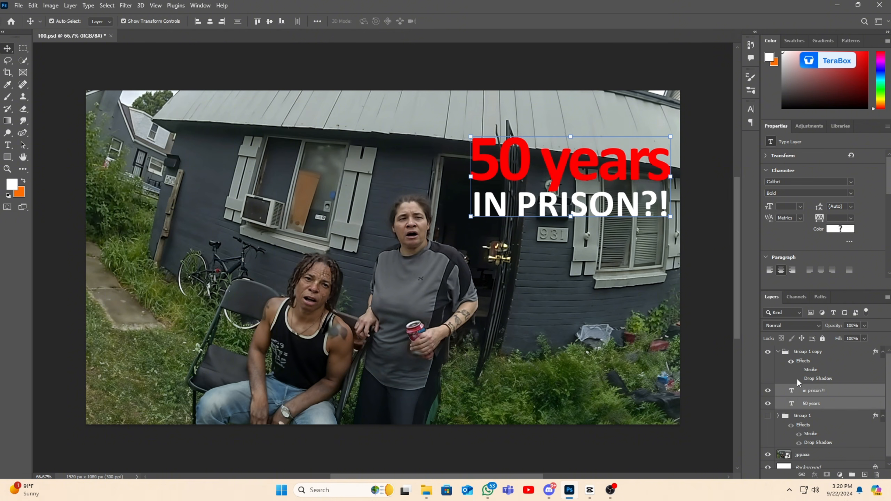
pyautogui.click(799, 380)
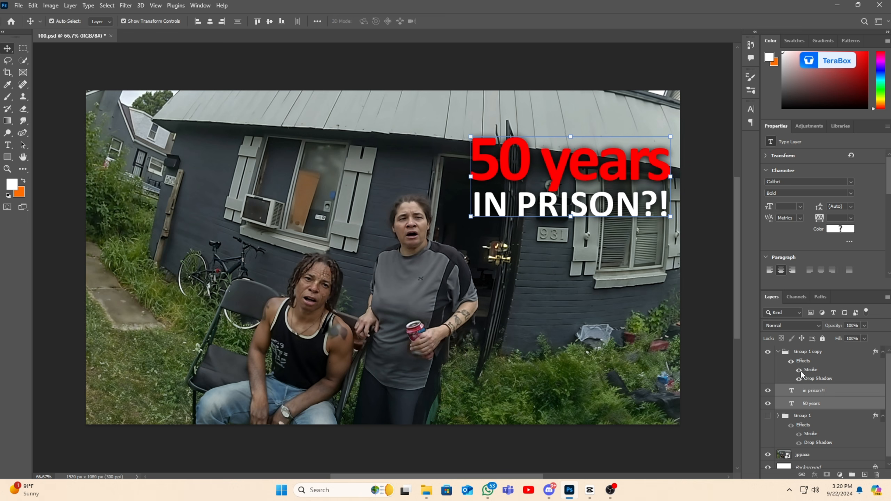
pyautogui.click(799, 371)
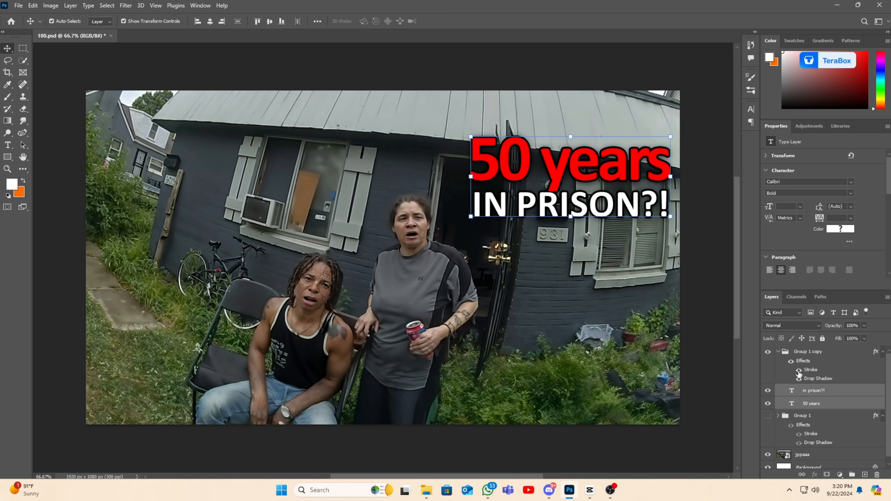
pyautogui.click(522, 251)
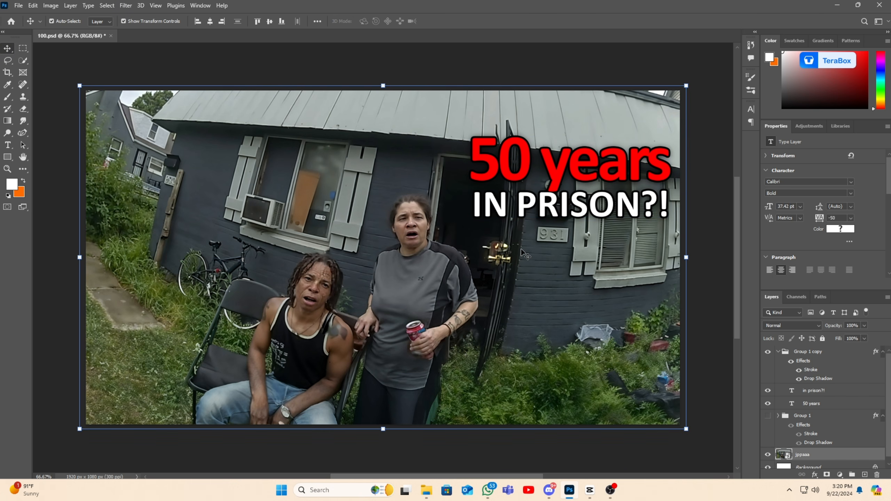
pyautogui.click(598, 162)
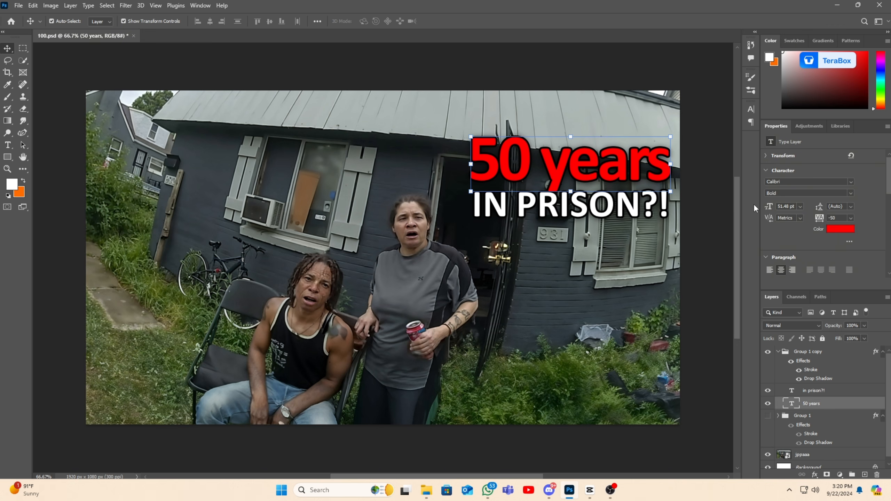
pyautogui.click(640, 217)
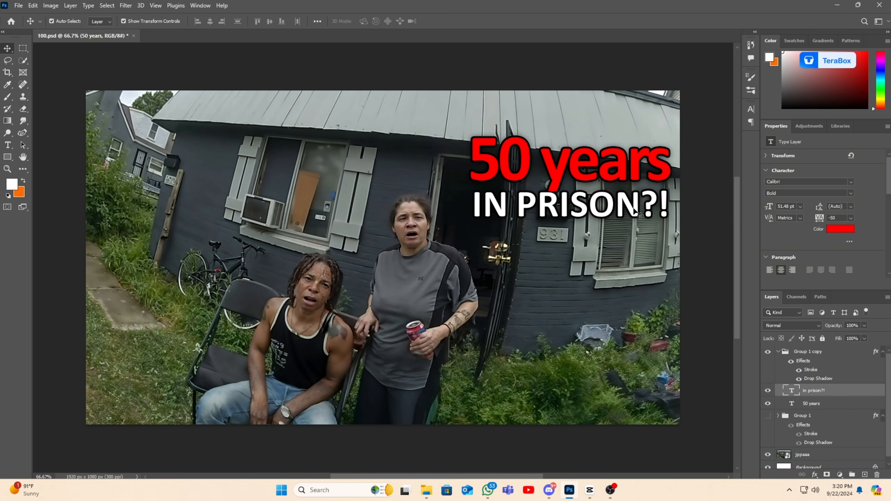
pyautogui.click(648, 296)
pyautogui.click(580, 174)
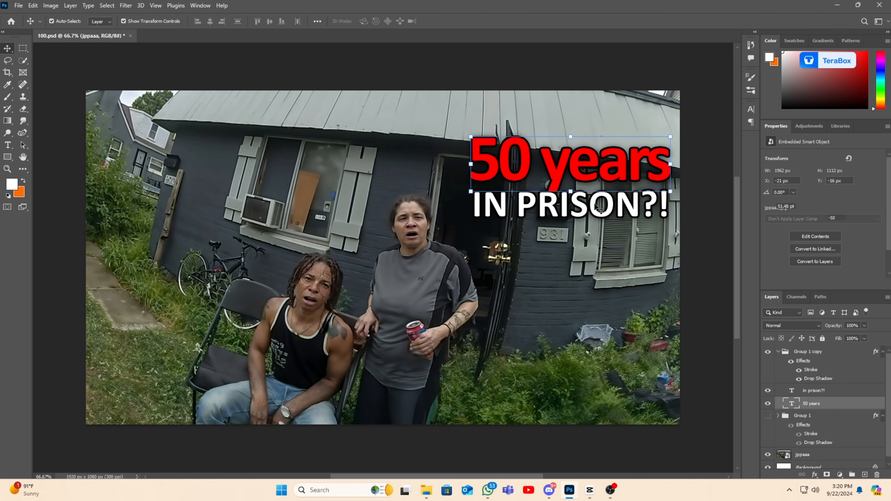
pyautogui.click(595, 205)
pyautogui.click(616, 256)
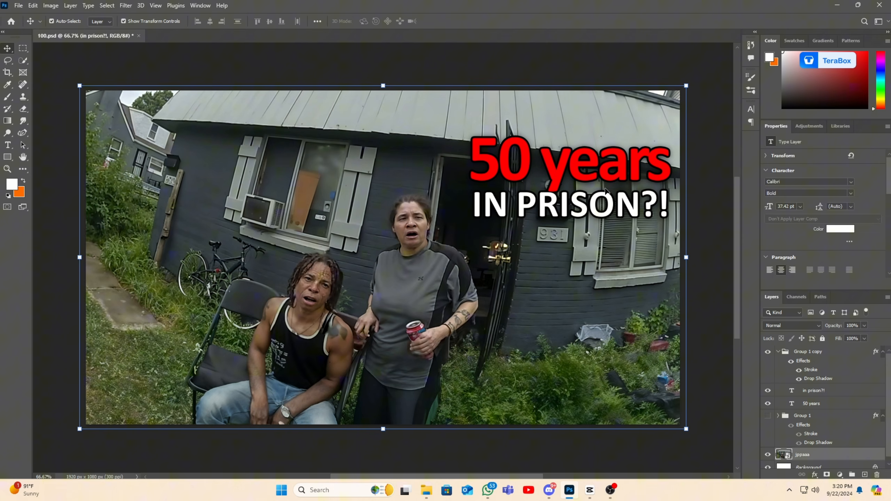
# Try to rotate the "50 years" text layer clockwise by about 4.4 degrees
pyautogui.click(598, 169)
pyautogui.hotkey('ctrl', 't')
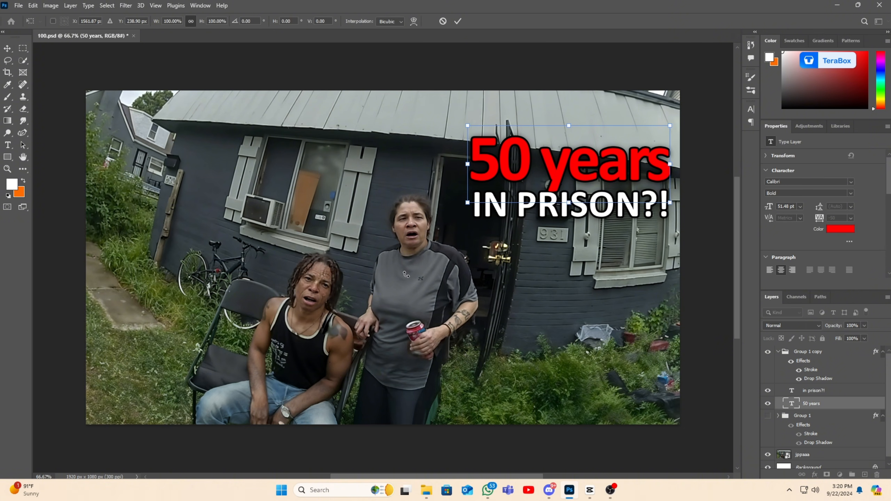
pyautogui.moveTo(406, 275); pyautogui.dragTo(359, 280)
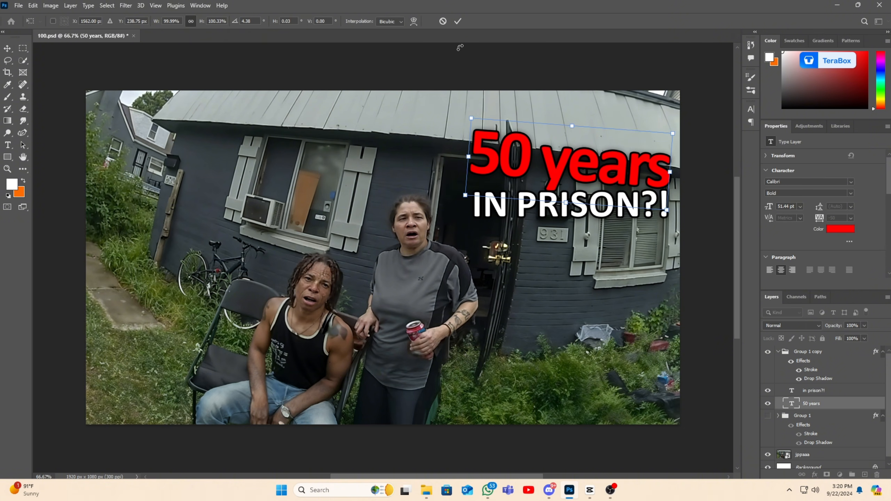
pyautogui.click(443, 21)
# Try shifting the house photo to the left, and move it back over the canvas
pyautogui.moveTo(400, 285); pyautogui.dragTo(372, 283)
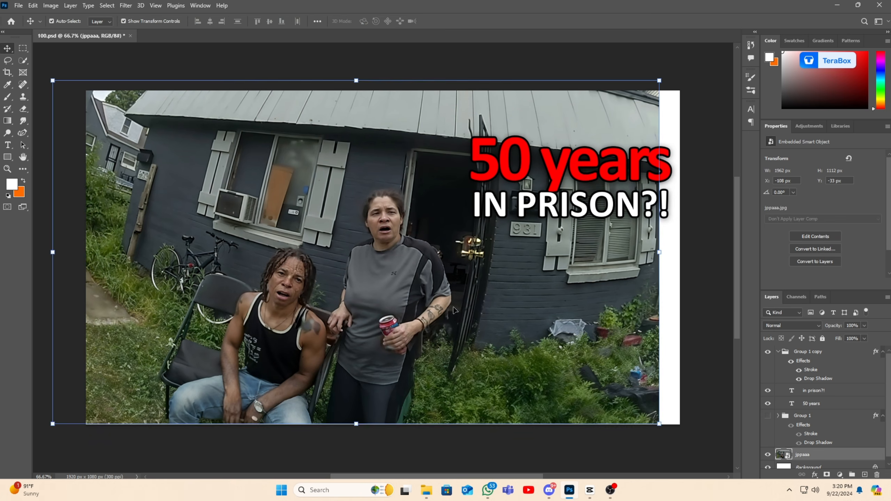
pyautogui.moveTo(453, 310); pyautogui.dragTo(478, 320)
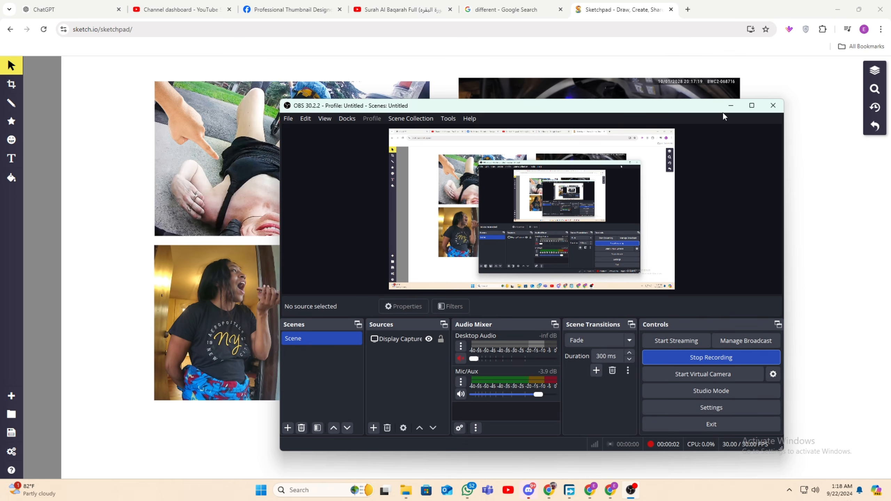
# Switch to Sketchpad and set up the Pencil with a dark blue #0032B2 outline and an 11 px line width
pyautogui.click(741, 112)
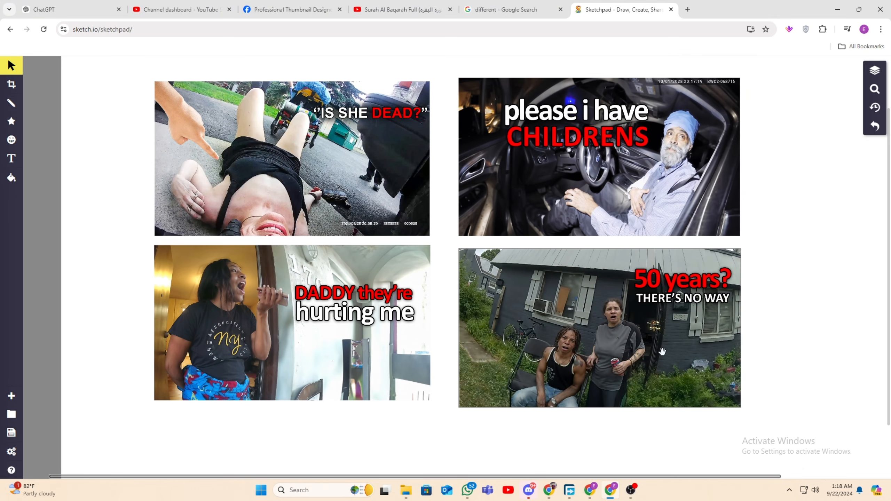
pyautogui.click(383, 215)
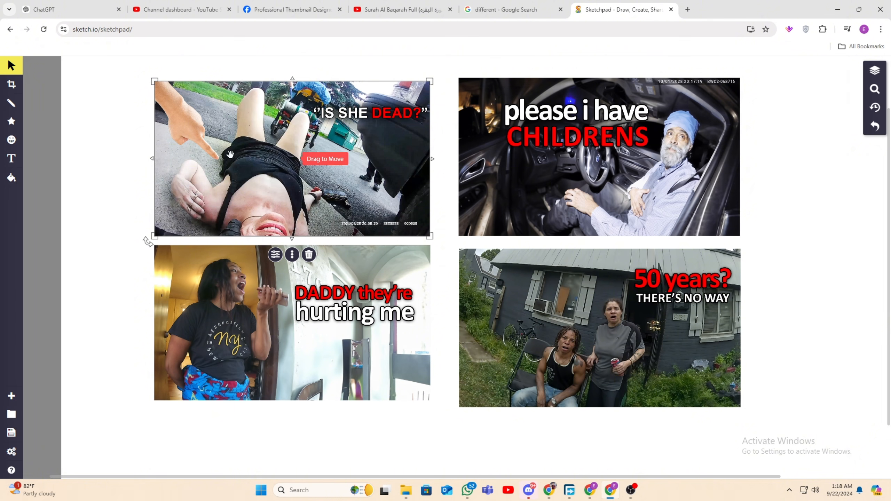
pyautogui.click(11, 102)
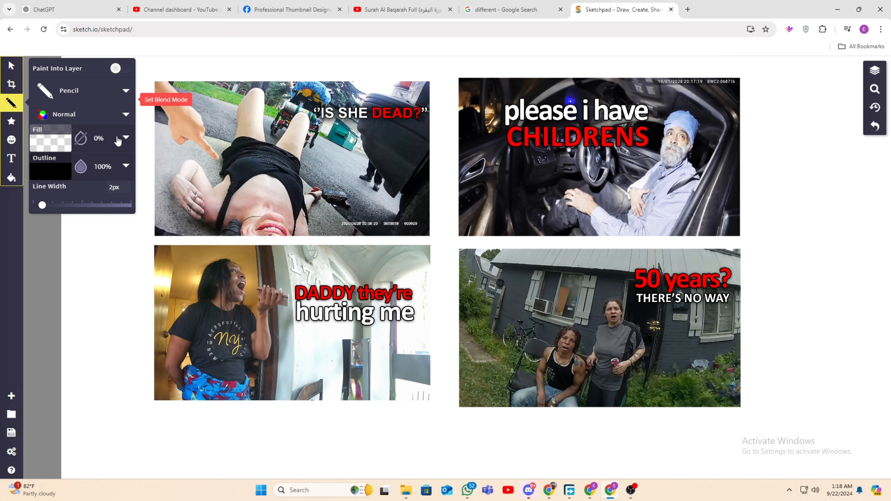
pyautogui.click(65, 173)
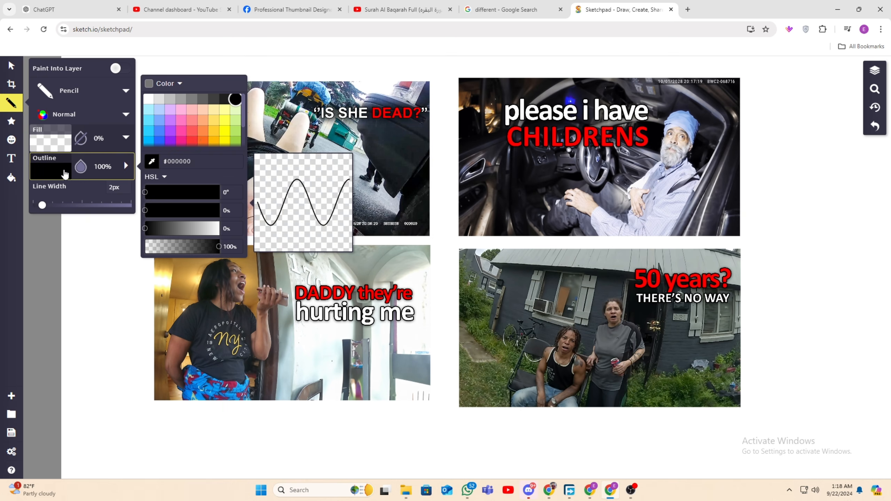
pyautogui.click(192, 140)
pyautogui.scroll(-1, 214, 133)
pyautogui.click(159, 120)
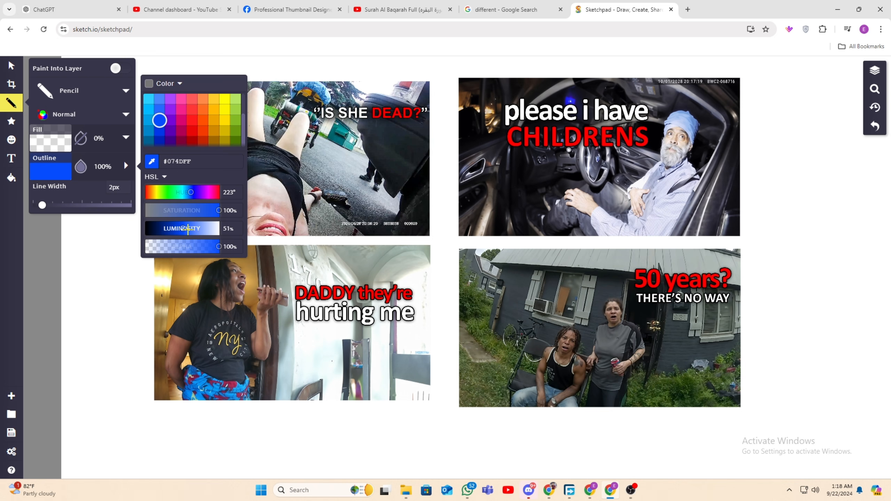
pyautogui.moveTo(186, 229); pyautogui.dragTo(171, 229)
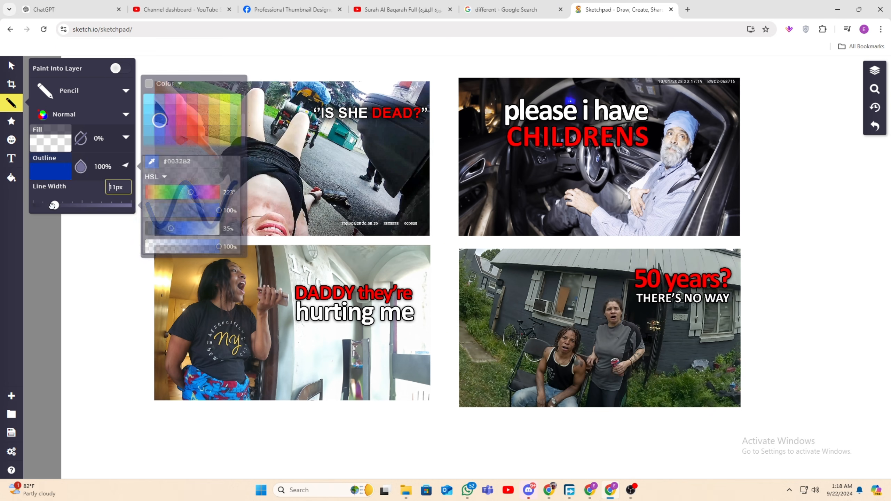
pyautogui.click(101, 256)
pyautogui.click(105, 249)
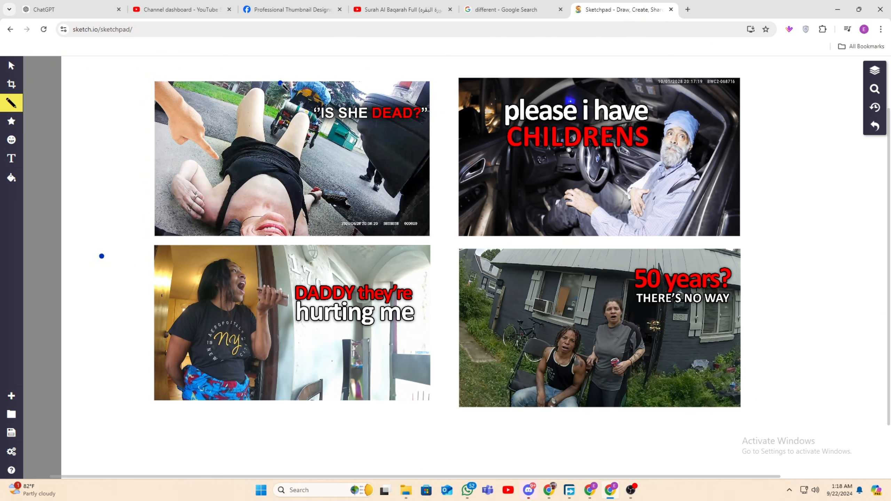
# Circle the woman lying on the ground in the "IS SHE DEAD?" thumbnail, discarding the extra loop around the pointing hand
pyautogui.moveTo(277, 79)
pyautogui.mouseDown()
pyautogui.moveTo(205, 109)
pyautogui.moveTo(160, 197)
pyautogui.moveTo(204, 238)
pyautogui.moveTo(315, 234)
pyautogui.moveTo(337, 201)
pyautogui.moveTo(328, 131)
pyautogui.moveTo(276, 84)
pyautogui.mouseUp()
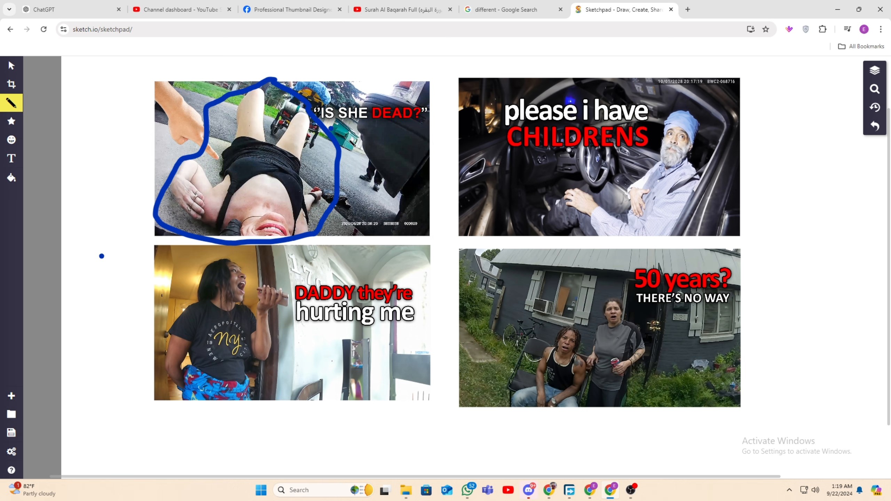
pyautogui.moveTo(268, 109); pyautogui.dragTo(242, 156)
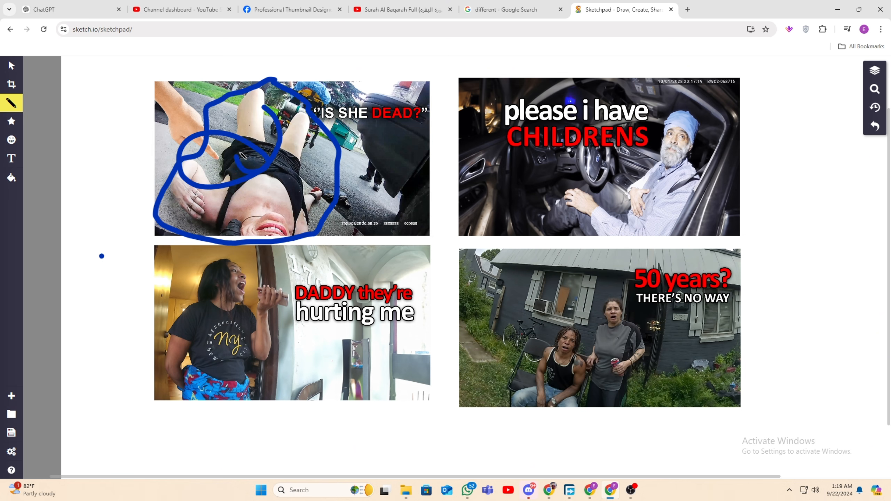
pyautogui.hotkey('ctrl', 'z')
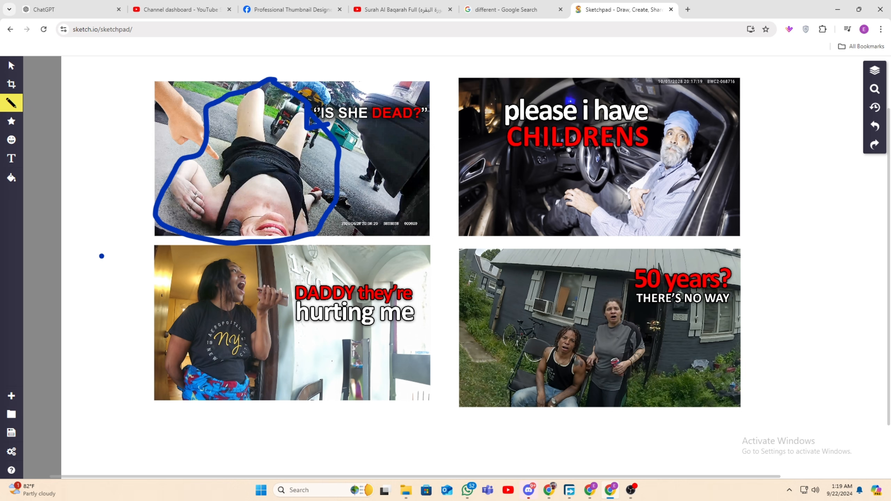
# Draw a freehand box around the "IS SHE DEAD?" caption and underline its text, undoing stray strokes
pyautogui.moveTo(326, 124); pyautogui.dragTo(423, 119)
pyautogui.hotkey('ctrl', 'z')
pyautogui.moveTo(306, 97)
pyautogui.mouseDown()
pyautogui.moveTo(306, 142)
pyautogui.moveTo(446, 125)
pyautogui.moveTo(310, 95)
pyautogui.moveTo(338, 149)
pyautogui.mouseUp()
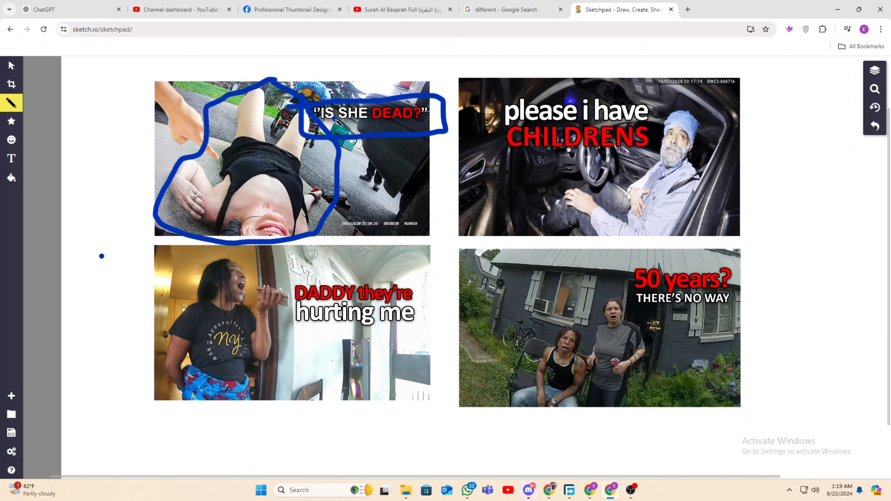
pyautogui.moveTo(336, 125)
pyautogui.mouseDown()
pyautogui.moveTo(422, 129)
pyautogui.moveTo(382, 126)
pyautogui.moveTo(410, 130)
pyautogui.mouseUp()
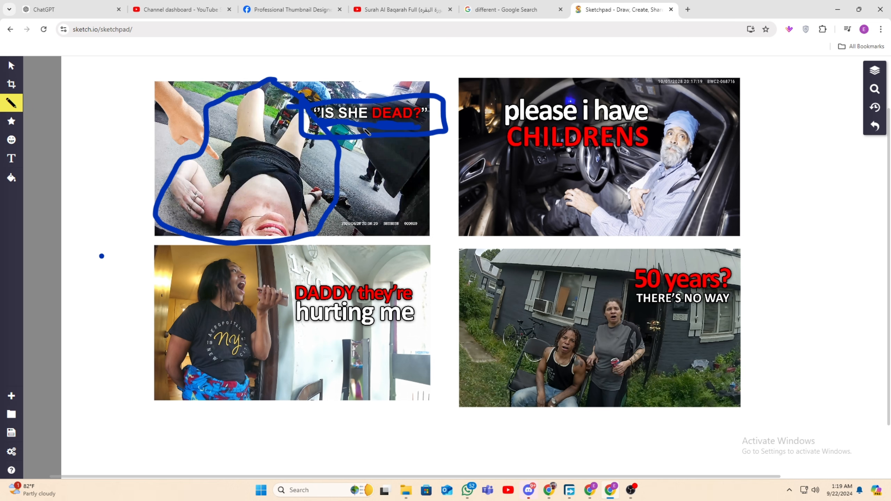
pyautogui.hotkey('ctrl', 'z')
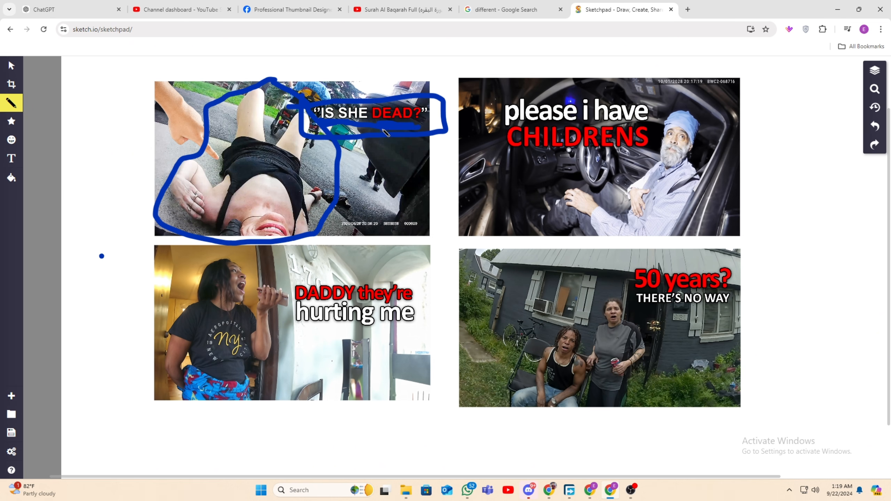
# Zoom the canvas back in to the annotated thumbnails and bring the "please i have CHILDRENS" thumbnail fully into view
pyautogui.scroll(-2, 409, 320)
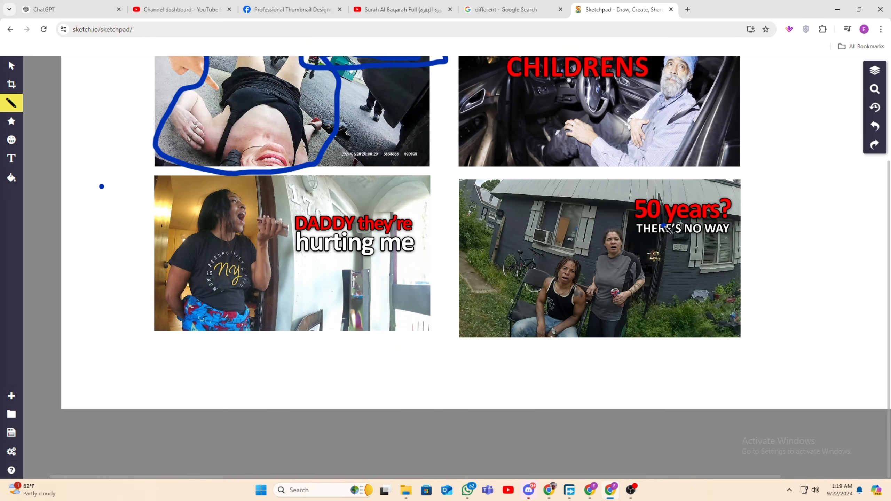
pyautogui.scroll(5, 579, 249)
pyautogui.scroll(8, 575, 262)
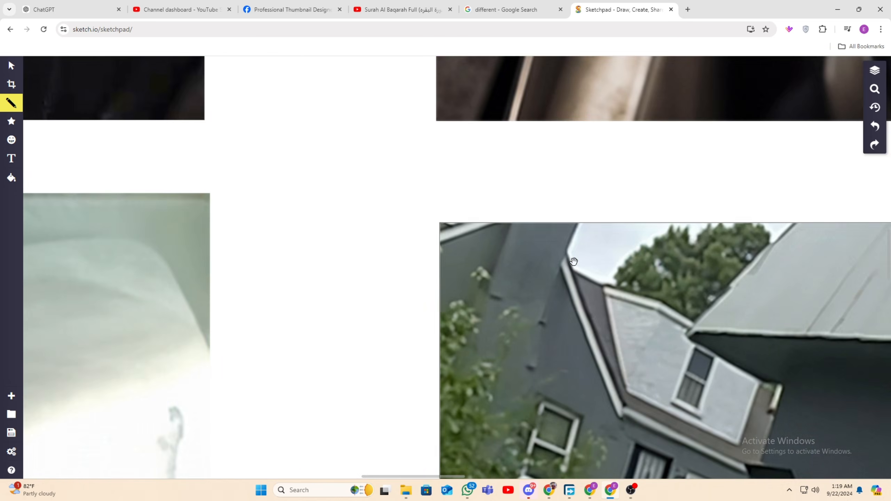
pyautogui.scroll(-10, 559, 285)
pyautogui.scroll(-2, 532, 275)
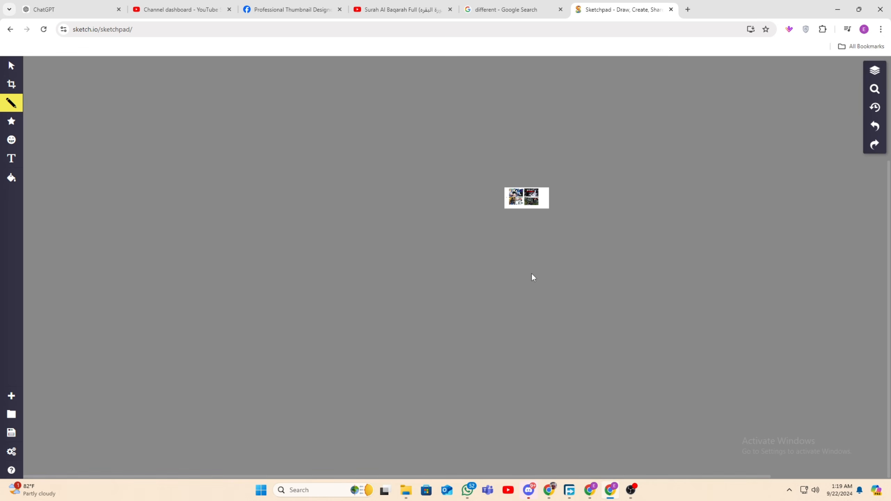
pyautogui.click(868, 94)
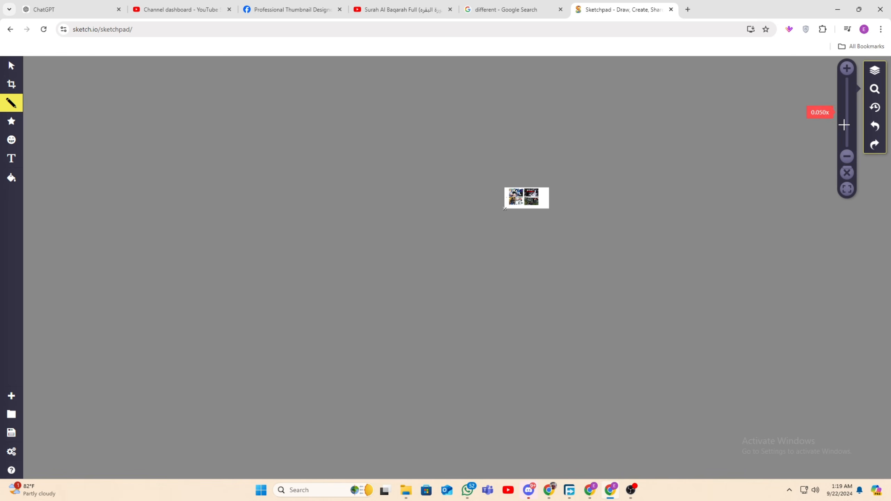
pyautogui.click(848, 71)
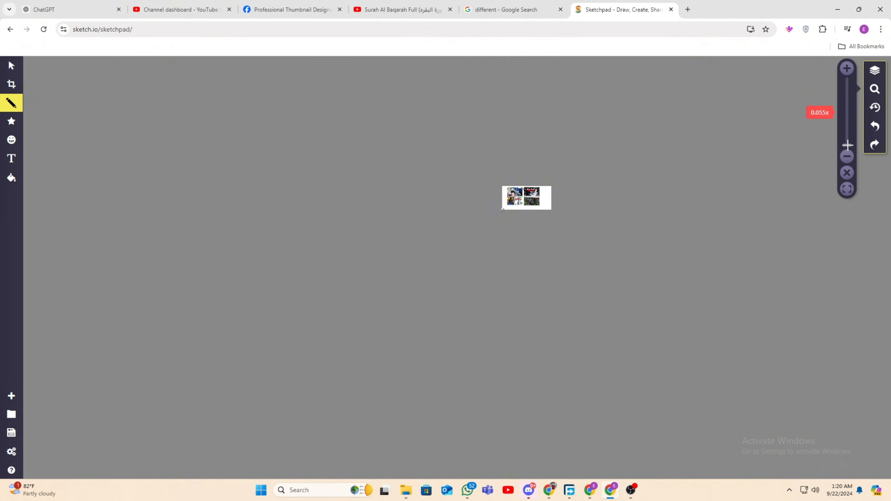
pyautogui.moveTo(847, 145); pyautogui.dragTo(848, 128)
pyautogui.scroll(3, 752, 118)
pyautogui.scroll(-7, 750, 193)
pyautogui.click(743, 190)
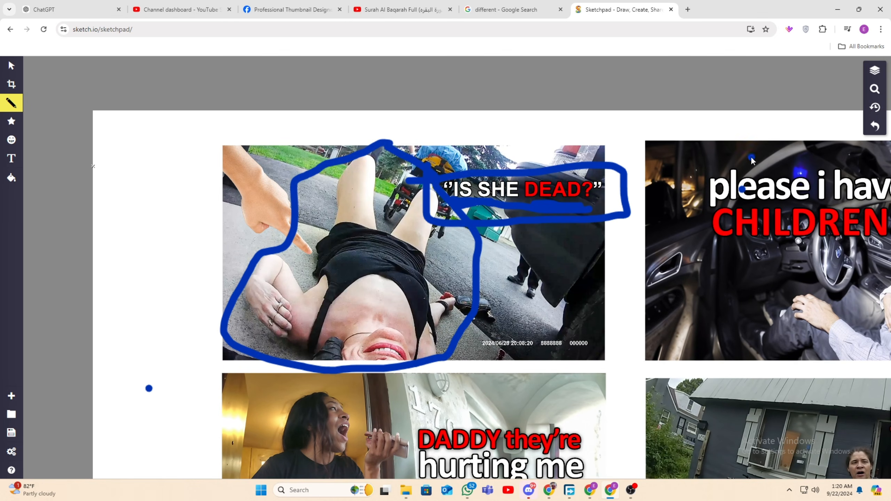
pyautogui.moveTo(745, 151); pyautogui.dragTo(453, 140)
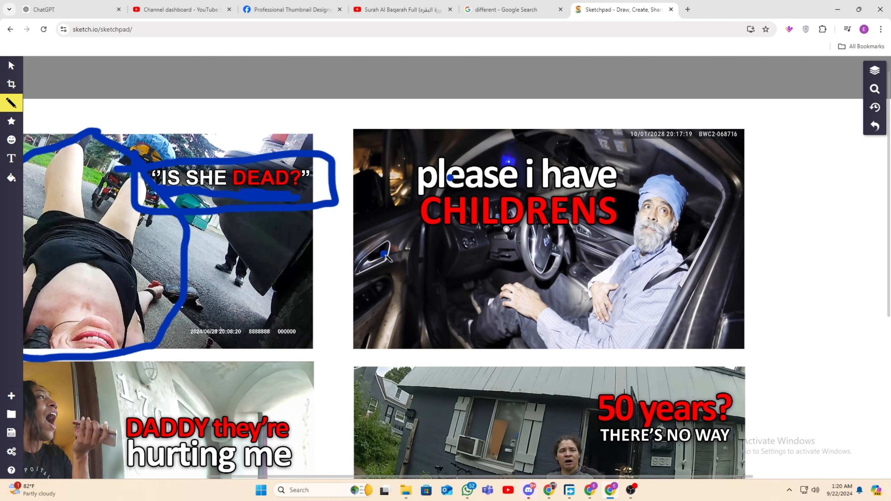
pyautogui.scroll(1, 384, 255)
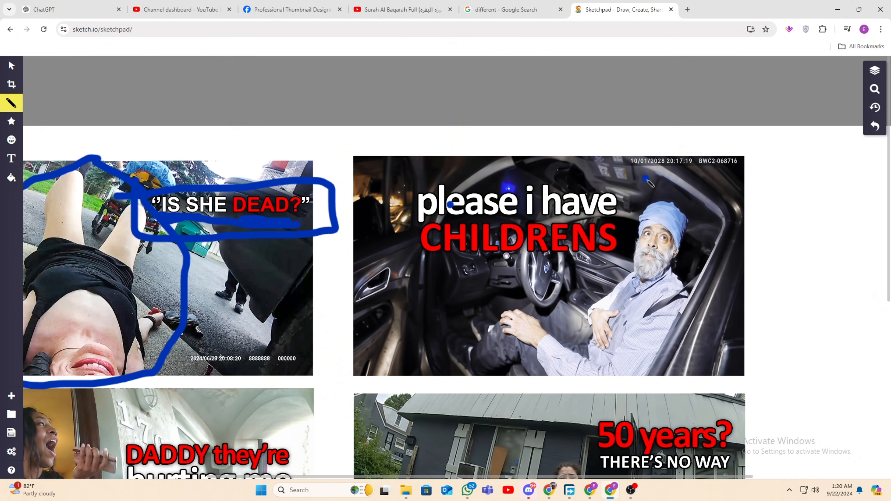
# Try outlining the man's face and body in the "please i have CHILDRENS" thumbnail, and undo the strokes
pyautogui.moveTo(646, 180)
pyautogui.mouseDown()
pyautogui.moveTo(614, 253)
pyautogui.moveTo(564, 308)
pyautogui.moveTo(433, 345)
pyautogui.moveTo(386, 375)
pyautogui.moveTo(598, 402)
pyautogui.moveTo(663, 395)
pyautogui.moveTo(703, 356)
pyautogui.moveTo(724, 258)
pyautogui.moveTo(691, 171)
pyautogui.moveTo(645, 190)
pyautogui.moveTo(629, 256)
pyautogui.moveTo(631, 300)
pyautogui.moveTo(692, 311)
pyautogui.moveTo(715, 251)
pyautogui.moveTo(687, 174)
pyautogui.moveTo(652, 238)
pyautogui.mouseUp()
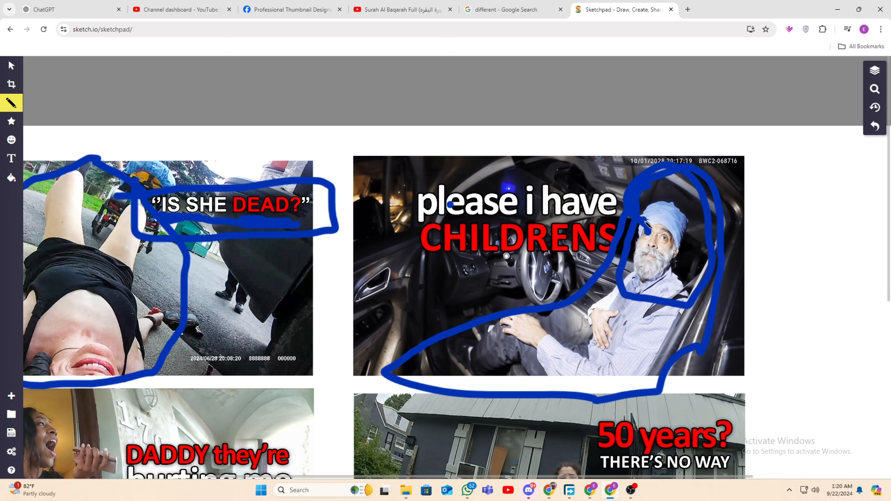
pyautogui.hotkey('ctrl', 'z')
pyautogui.hotkey('ctrl', 'z')
pyautogui.moveTo(652, 182)
pyautogui.mouseDown()
pyautogui.moveTo(625, 301)
pyautogui.moveTo(717, 283)
pyautogui.moveTo(661, 184)
pyautogui.mouseUp()
pyautogui.hotkey('ctrl', 'z')
pyautogui.moveTo(689, 295); pyautogui.dragTo(689, 295)
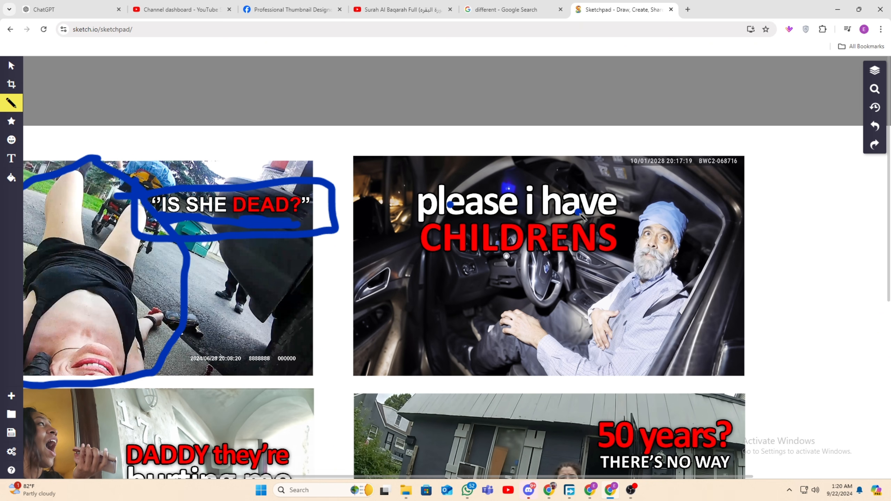
# Circle the two people in the "50 years?" thumbnail, and discard the loop drawn around the woman holding the phone
pyautogui.scroll(-4, 542, 250)
pyautogui.hscroll(-3, 543, 250)
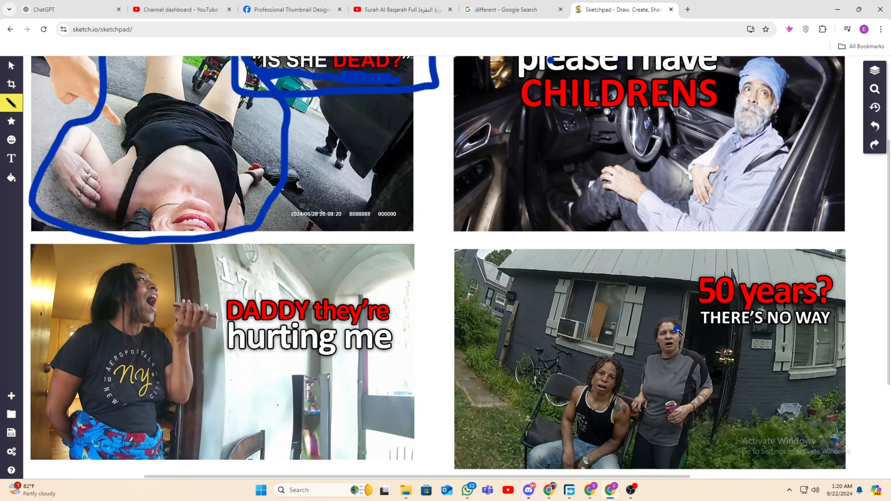
pyautogui.moveTo(668, 304)
pyautogui.mouseDown()
pyautogui.moveTo(519, 391)
pyautogui.moveTo(474, 465)
pyautogui.moveTo(602, 492)
pyautogui.moveTo(731, 461)
pyautogui.moveTo(731, 361)
pyautogui.moveTo(669, 303)
pyautogui.mouseUp()
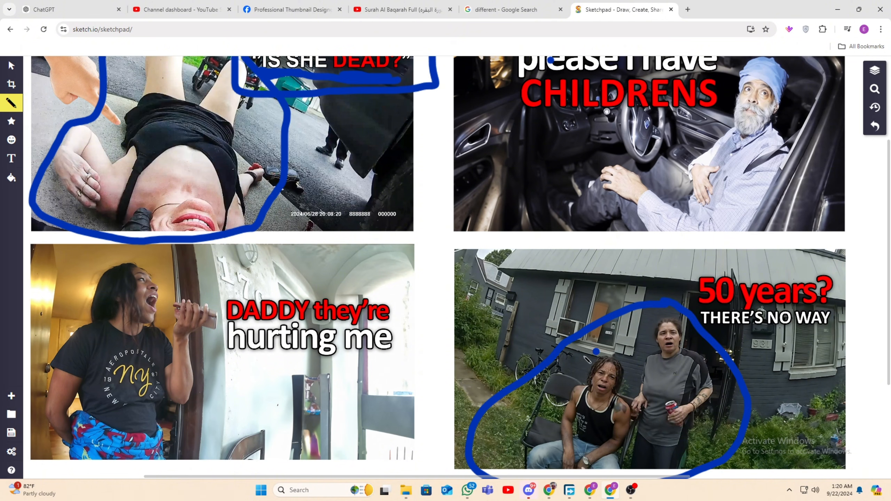
pyautogui.moveTo(147, 252)
pyautogui.mouseDown()
pyautogui.moveTo(68, 295)
pyautogui.moveTo(71, 407)
pyautogui.moveTo(117, 460)
pyautogui.moveTo(219, 393)
pyautogui.mouseUp()
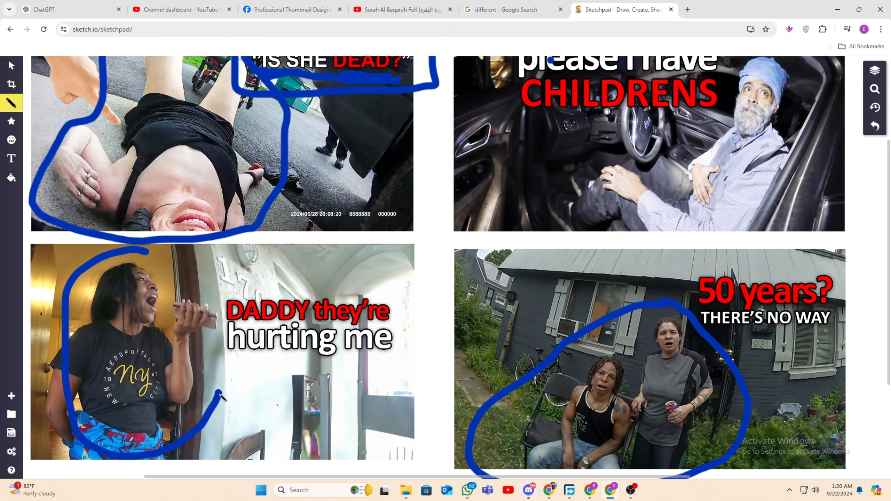
pyautogui.hotkey('ctrl', 'z')
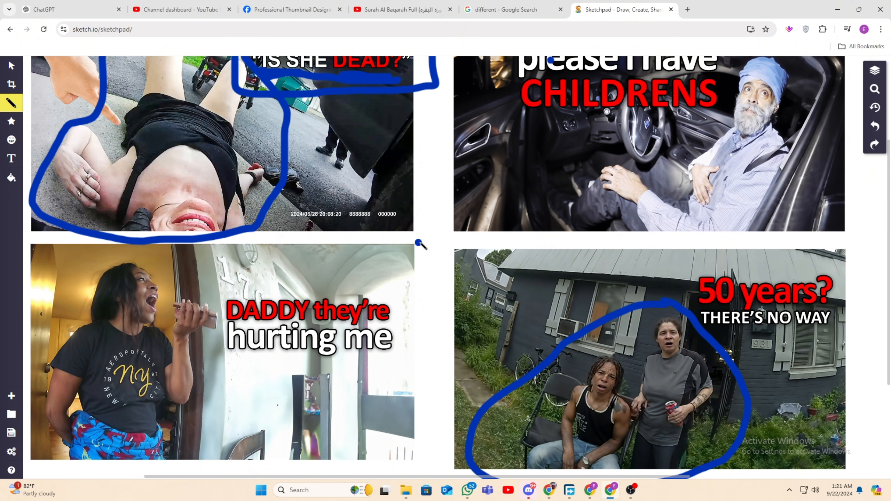
# Draw an open bracket over the "50 years?" thumbnail and a freehand box around the "DADDY they're hurting me" caption, dismissing the chat notification
pyautogui.moveTo(418, 244)
pyautogui.mouseDown()
pyautogui.moveTo(433, 366)
pyautogui.moveTo(424, 241)
pyautogui.moveTo(845, 241)
pyautogui.moveTo(872, 271)
pyautogui.mouseUp()
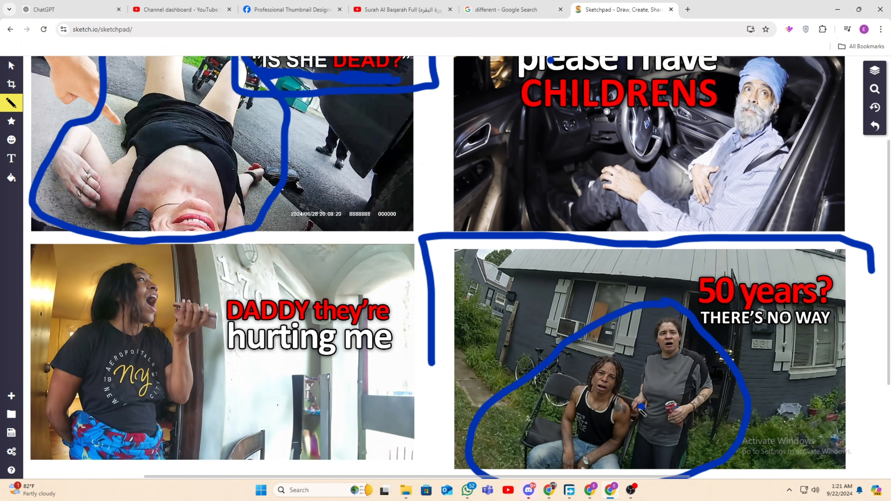
pyautogui.moveTo(216, 369)
pyautogui.mouseDown()
pyautogui.moveTo(395, 373)
pyautogui.moveTo(404, 287)
pyautogui.moveTo(227, 282)
pyautogui.moveTo(210, 306)
pyautogui.moveTo(216, 368)
pyautogui.mouseUp()
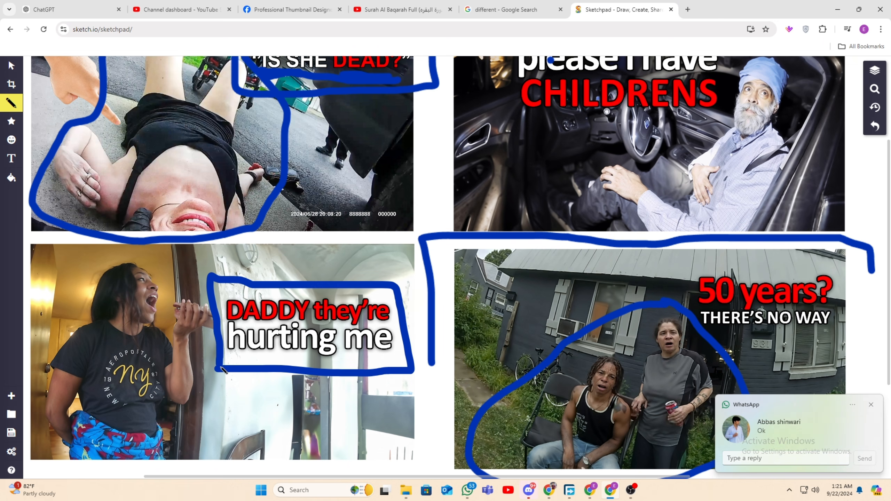
pyautogui.click(871, 405)
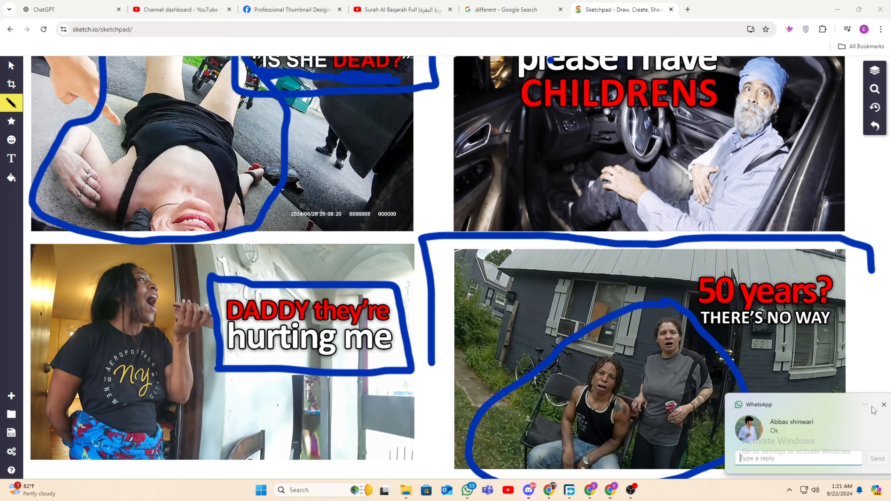
pyautogui.click(281, 367)
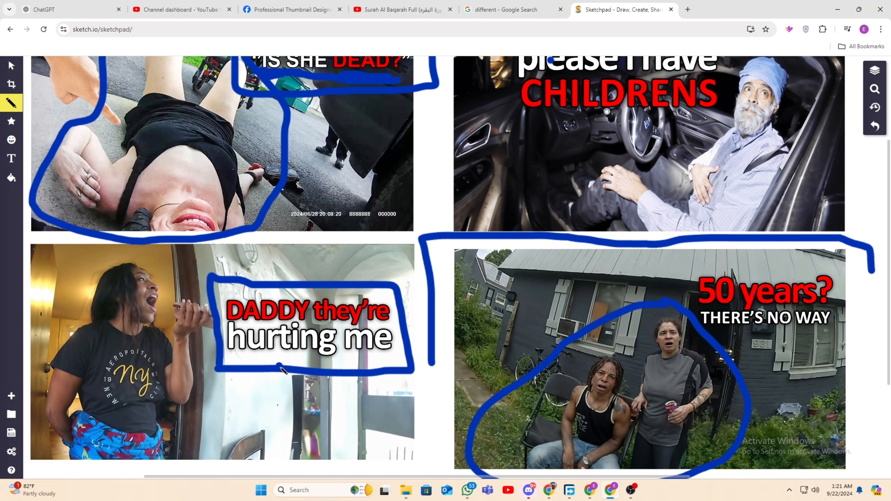
# Add a short stroke above the shouting woman's head, and look over the annotated thumbnails
pyautogui.moveTo(232, 262)
pyautogui.mouseDown()
pyautogui.moveTo(206, 269)
pyautogui.moveTo(116, 265)
pyautogui.mouseUp()
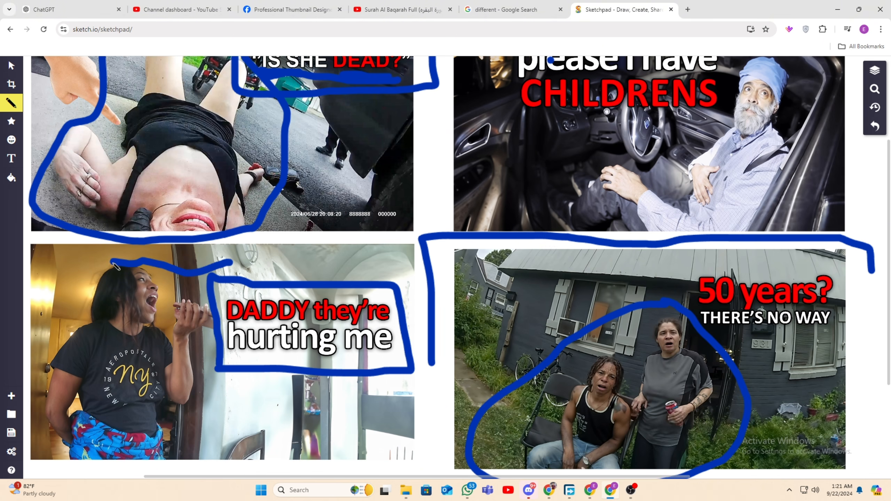
pyautogui.scroll(-5, 456, 281)
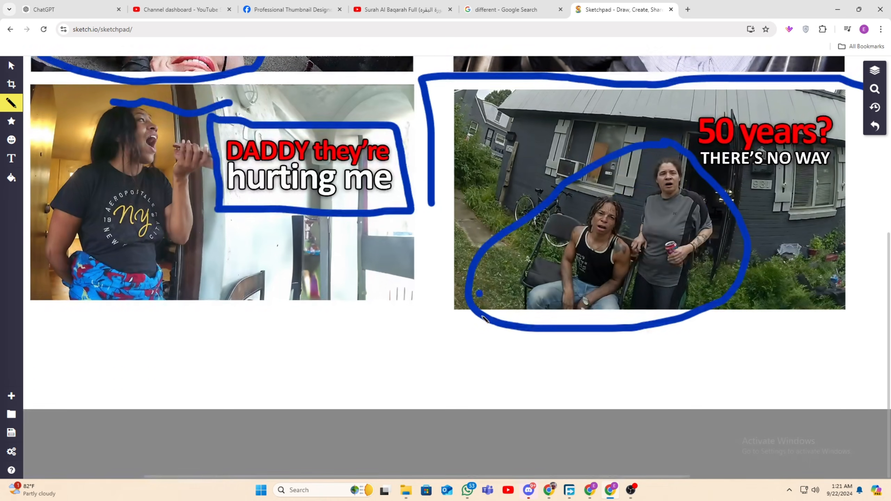
pyautogui.scroll(6, 505, 292)
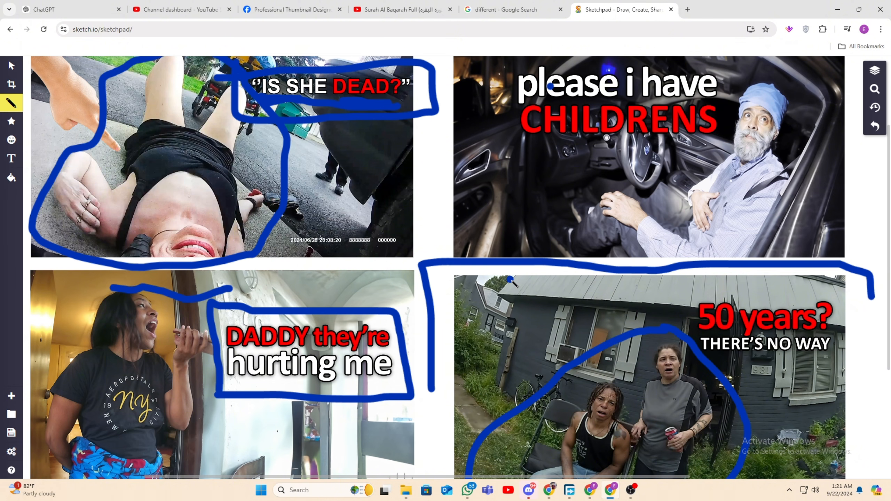
pyautogui.scroll(-5, 690, 138)
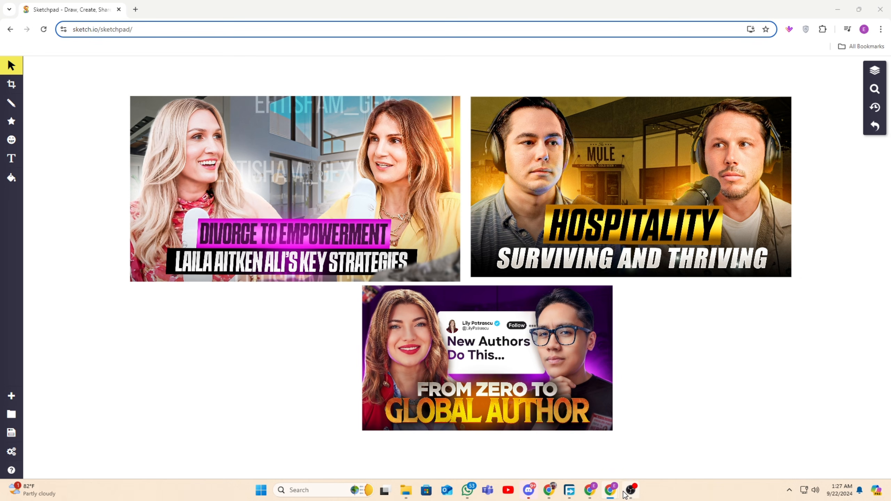
# In the canvas with the podcast thumbnails, circle each of the two women in "DIVORCE TO EMPOWERMENT" with the Pencil
pyautogui.click(613, 490)
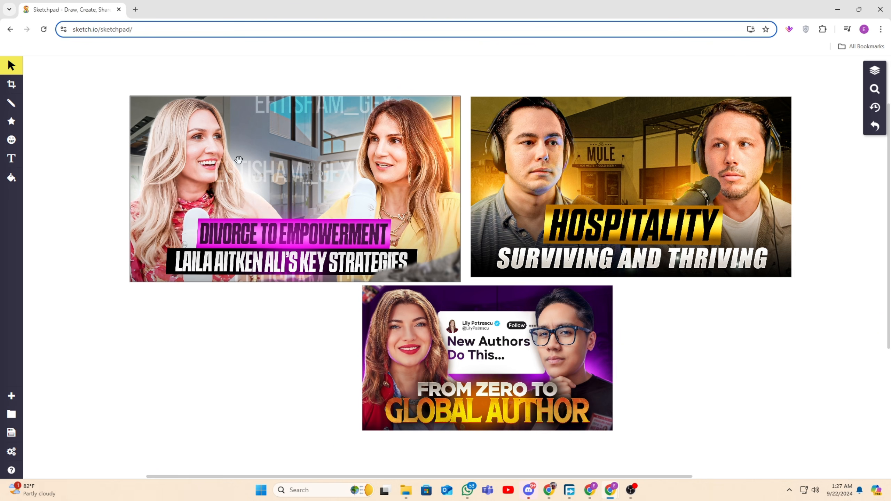
pyautogui.click(11, 103)
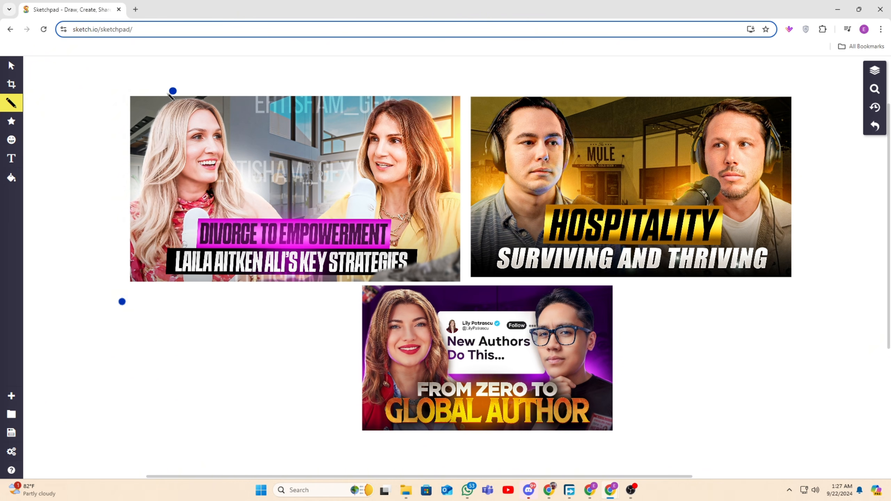
pyautogui.moveTo(174, 90)
pyautogui.mouseDown()
pyautogui.moveTo(214, 314)
pyautogui.moveTo(322, 252)
pyautogui.moveTo(246, 99)
pyautogui.moveTo(140, 70)
pyautogui.moveTo(109, 98)
pyautogui.moveTo(124, 123)
pyautogui.moveTo(188, 87)
pyautogui.mouseUp()
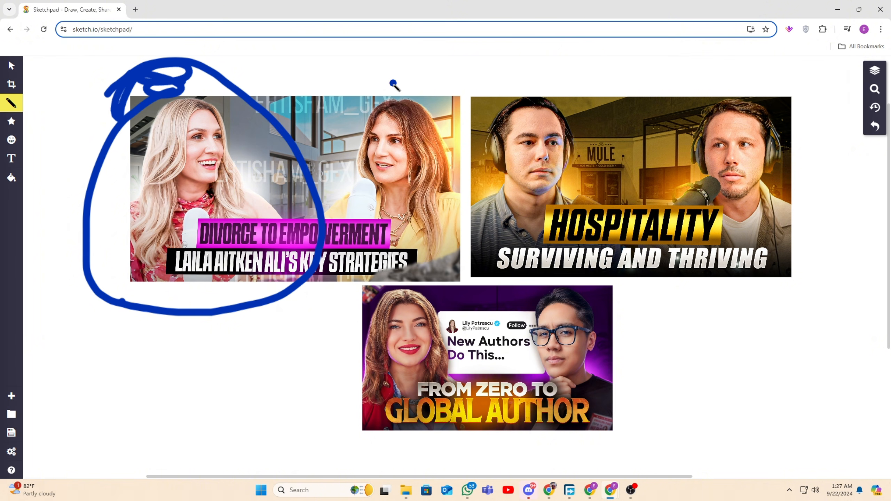
pyautogui.moveTo(393, 83)
pyautogui.mouseDown()
pyautogui.moveTo(361, 328)
pyautogui.moveTo(381, 64)
pyautogui.mouseUp()
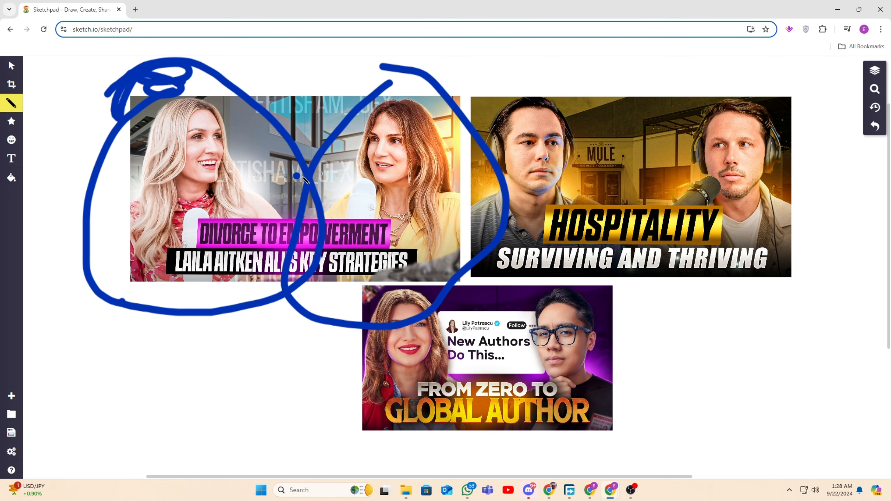
# Try freehand strokes across the space between the two women, and undo them
pyautogui.moveTo(267, 203); pyautogui.dragTo(293, 160)
pyautogui.hotkey('ctrl', 'z')
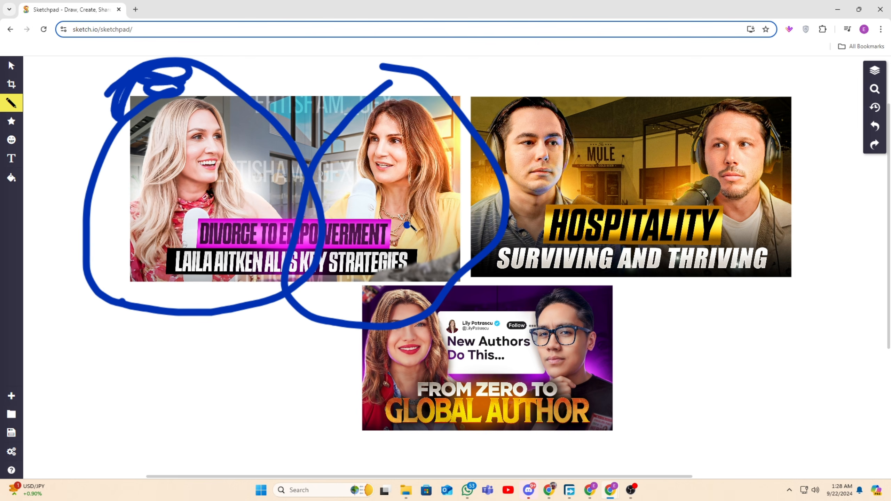
pyautogui.moveTo(166, 136); pyautogui.dragTo(338, 105)
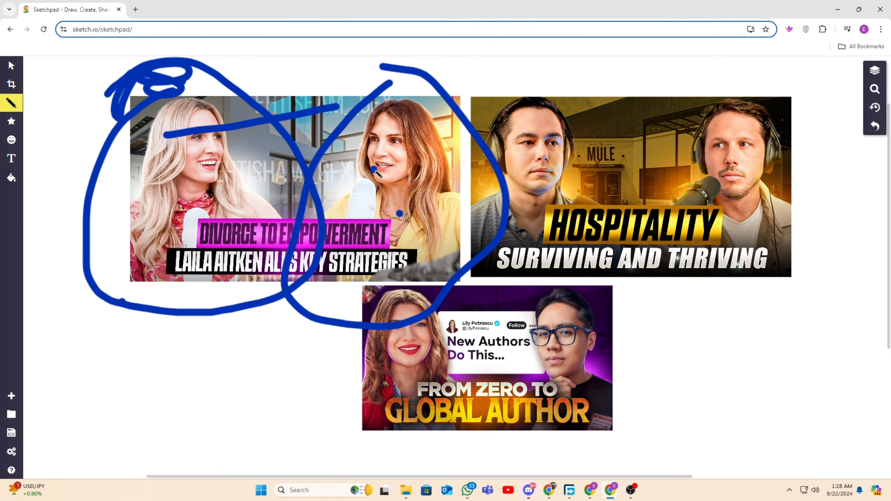
pyautogui.hotkey('ctrl', 'z')
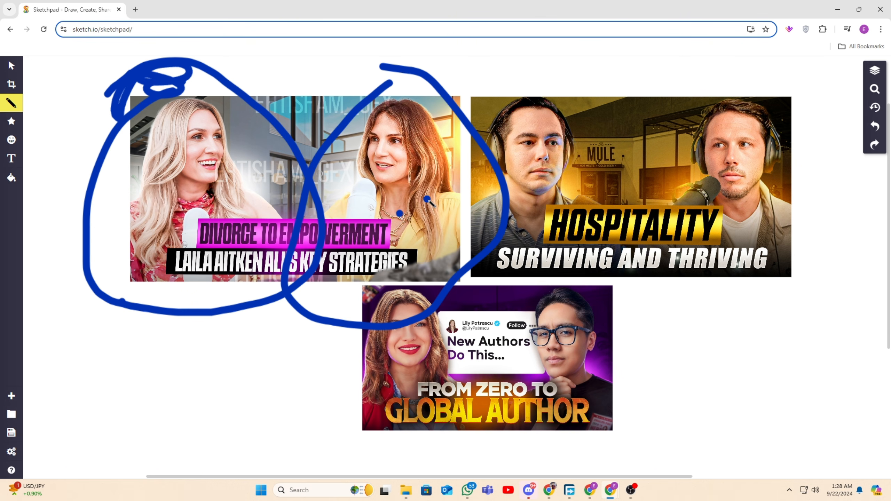
# Draw a line linking the two women's faces across the "DIVORCE TO EMPOWERMENT" background, discarding the extra stroke
pyautogui.click(271, 152)
pyautogui.moveTo(229, 134)
pyautogui.mouseDown()
pyautogui.moveTo(326, 138)
pyautogui.moveTo(299, 146)
pyautogui.mouseUp()
pyautogui.moveTo(226, 99)
pyautogui.mouseDown()
pyautogui.moveTo(282, 305)
pyautogui.moveTo(271, 167)
pyautogui.moveTo(195, 124)
pyautogui.moveTo(223, 119)
pyautogui.mouseUp()
pyautogui.hotkey('ctrl', 'z')
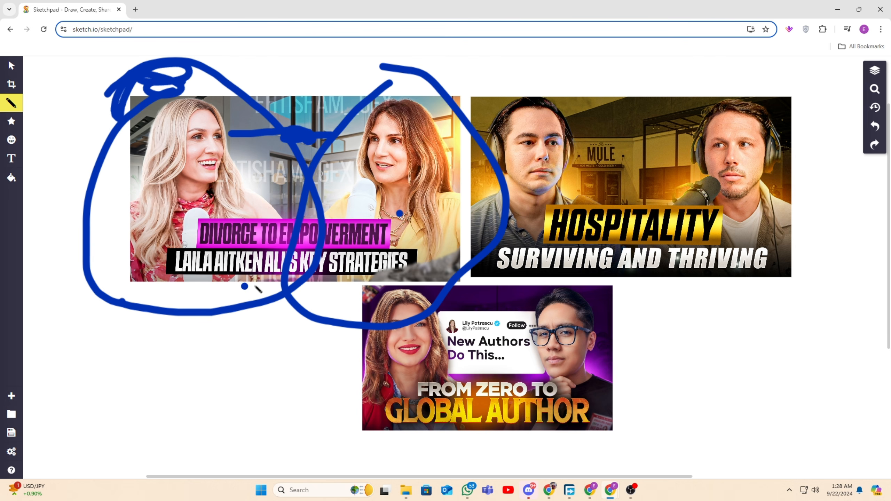
# Draw a second loop around the woman in yellow, and discard the stroke started beside the "HOSPITALITY" thumbnail
pyautogui.moveTo(369, 78)
pyautogui.mouseDown()
pyautogui.moveTo(309, 166)
pyautogui.moveTo(456, 273)
pyautogui.moveTo(386, 66)
pyautogui.mouseUp()
pyautogui.moveTo(490, 92)
pyautogui.mouseDown()
pyautogui.moveTo(469, 157)
pyautogui.moveTo(652, 232)
pyautogui.moveTo(505, 59)
pyautogui.mouseUp()
pyautogui.hotkey('ctrl', 'z')
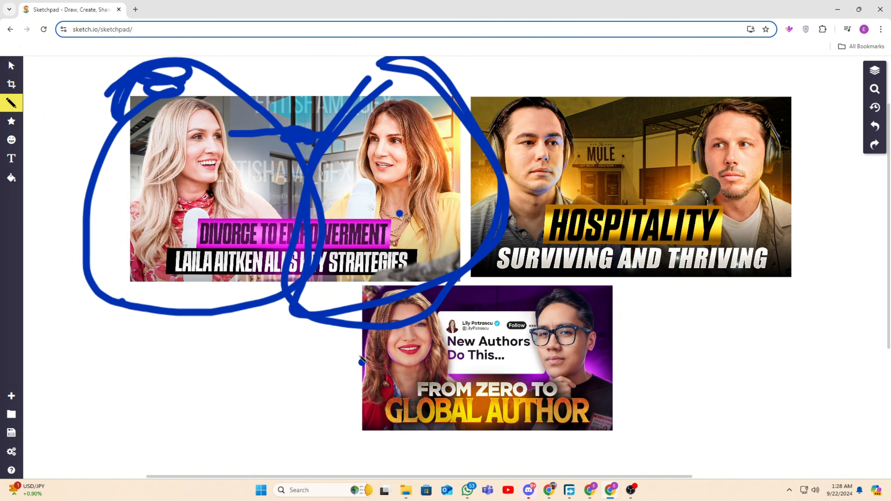
pyautogui.moveTo(214, 94)
pyautogui.mouseDown()
pyautogui.moveTo(136, 138)
pyautogui.moveTo(293, 160)
pyautogui.moveTo(215, 115)
pyautogui.mouseUp()
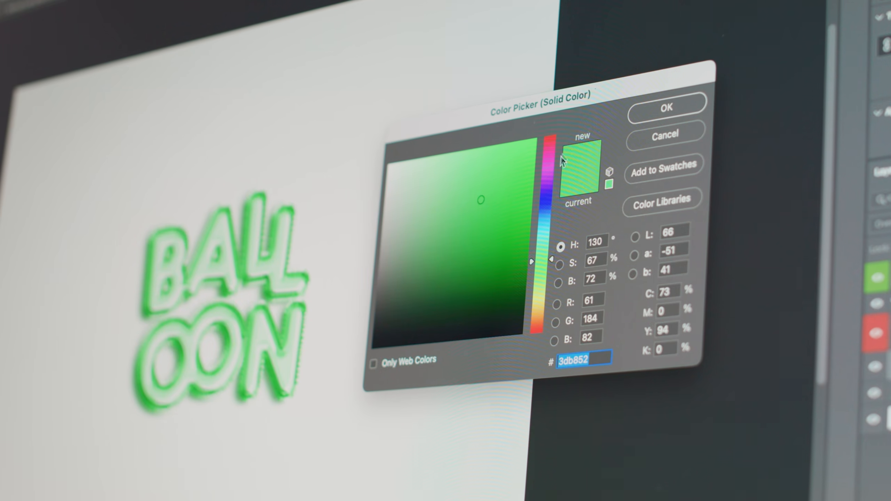
# Recolor the "BALLOON" lettering's solid color to a bright purple with a hue of 287°
pyautogui.click(547, 172)
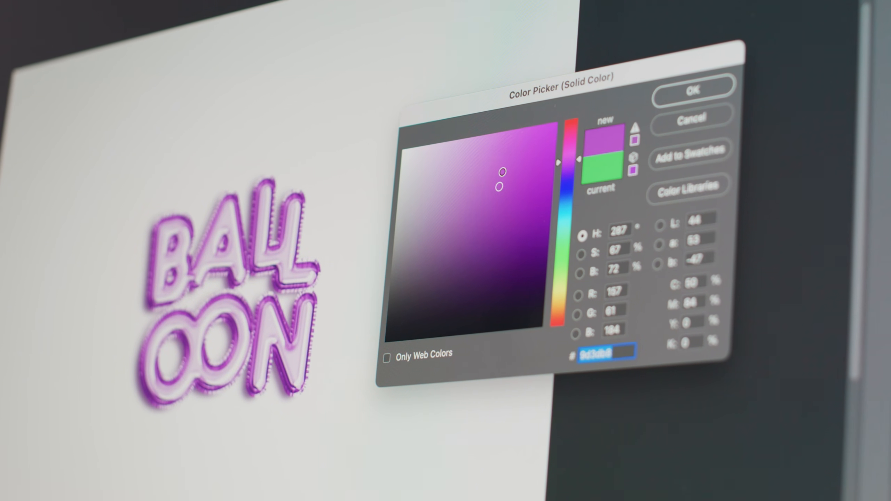
pyautogui.click(501, 173)
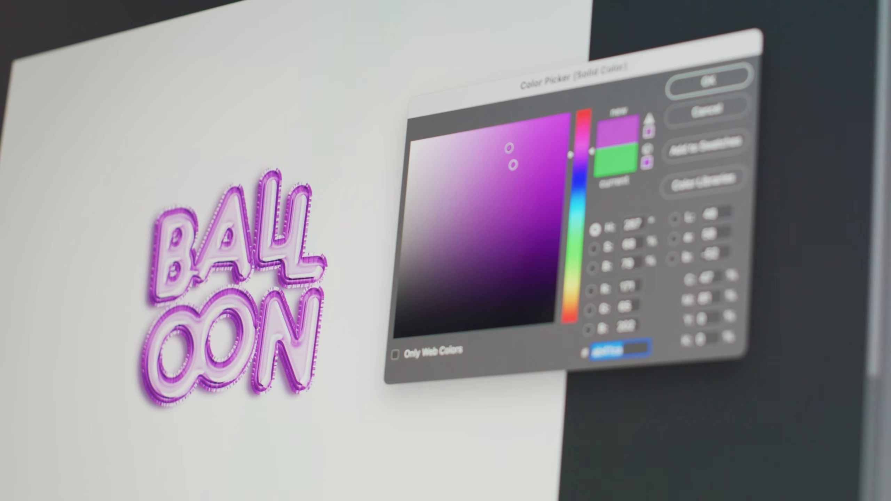
pyautogui.click(508, 149)
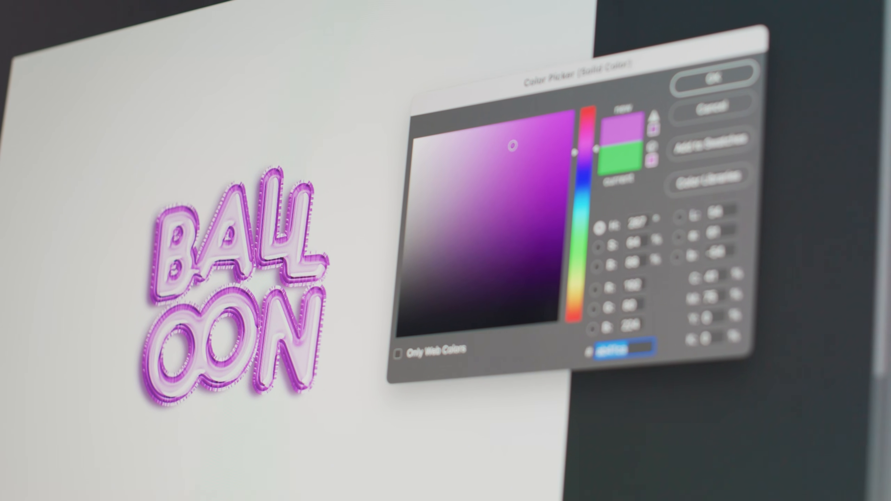
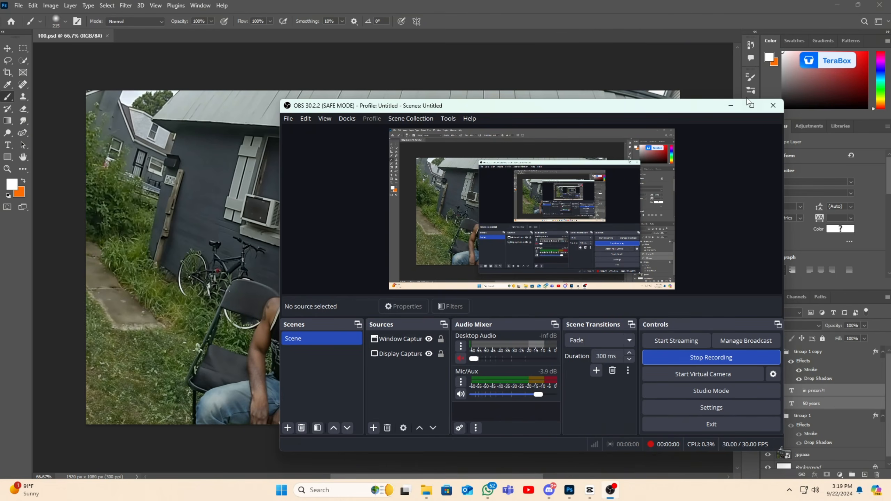
# Clear the recording window off 100.psd and nudge the "50 years IN PRISON?!" text with the Move tool
pyautogui.click(743, 106)
pyautogui.click(5, 48)
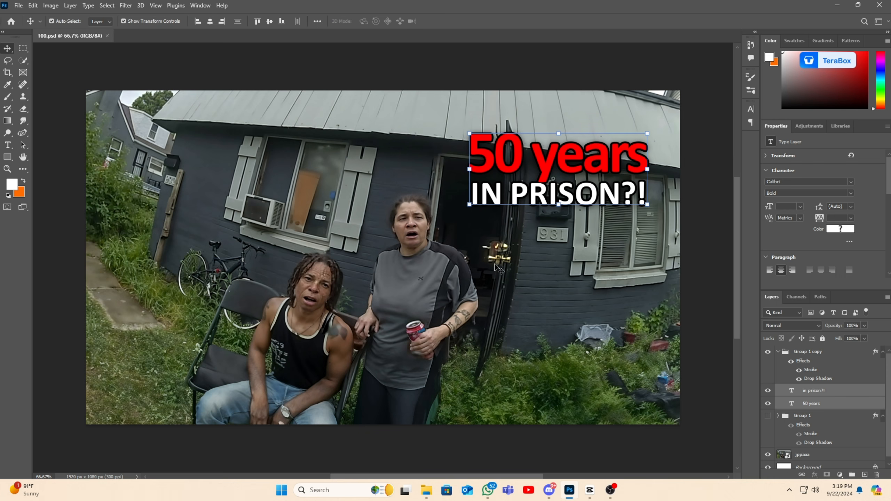
pyautogui.moveTo(568, 198); pyautogui.dragTo(576, 195)
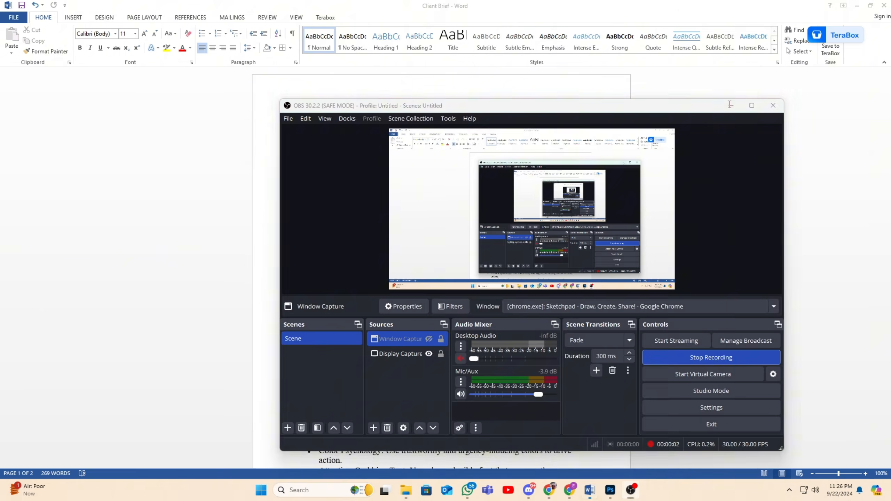
# Bring the Client Brief document in Word into full view and skim it through to the Key Elements list
pyautogui.click(742, 107)
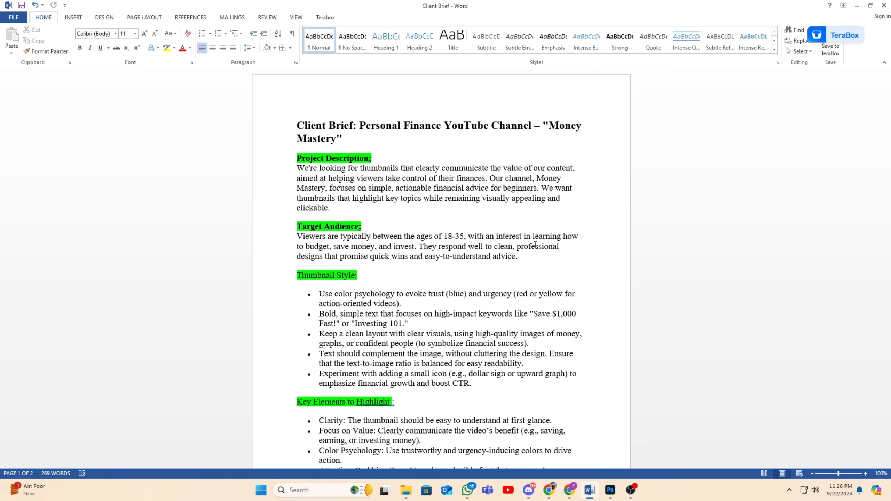
pyautogui.scroll(-3, 464, 364)
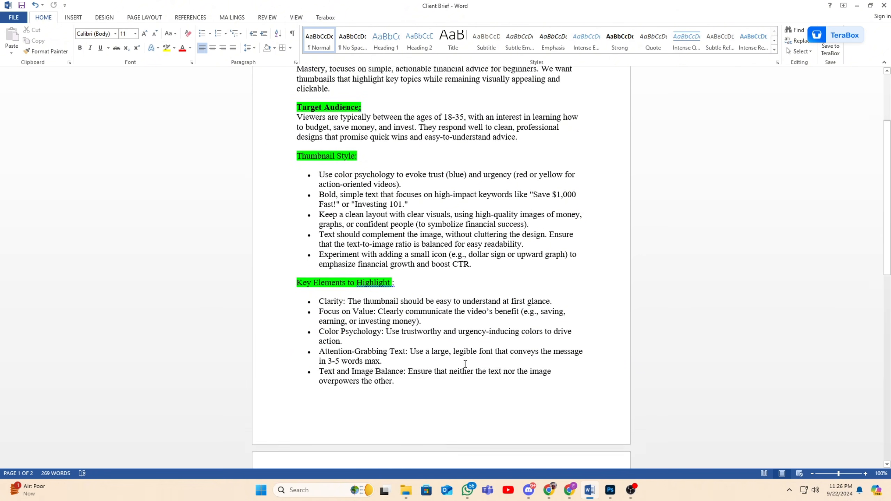
pyautogui.scroll(-4, 465, 364)
pyautogui.scroll(5, 469, 354)
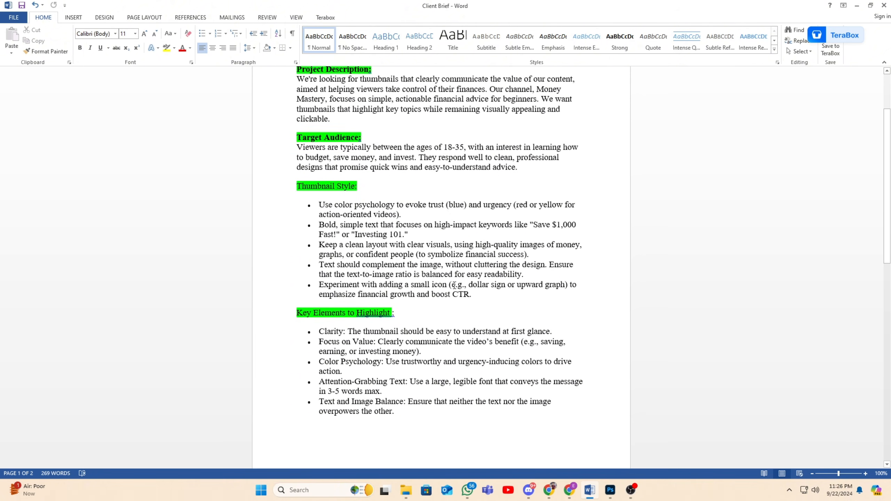
pyautogui.scroll(2, 454, 285)
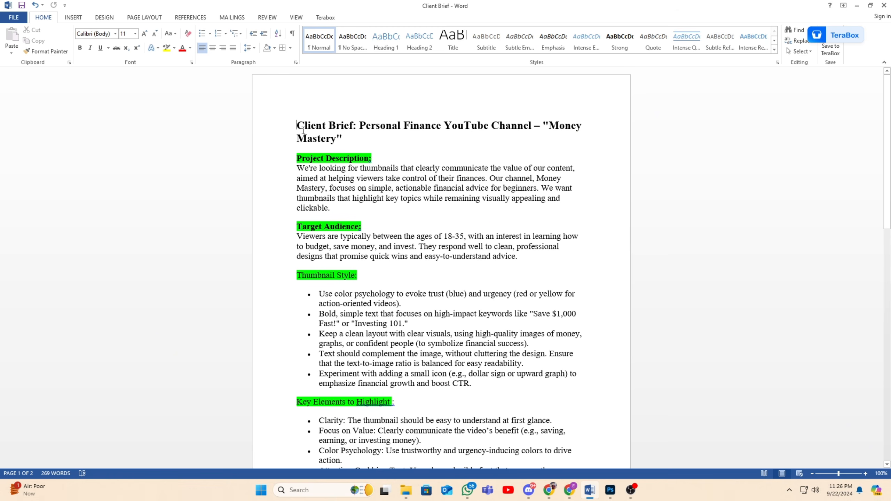
# Review the brief's "Personal Finance YouTube Channel – Money Mastery" title and its Project Description section, selecting the text being discussed
pyautogui.moveTo(293, 128); pyautogui.dragTo(477, 138)
pyautogui.click(360, 130)
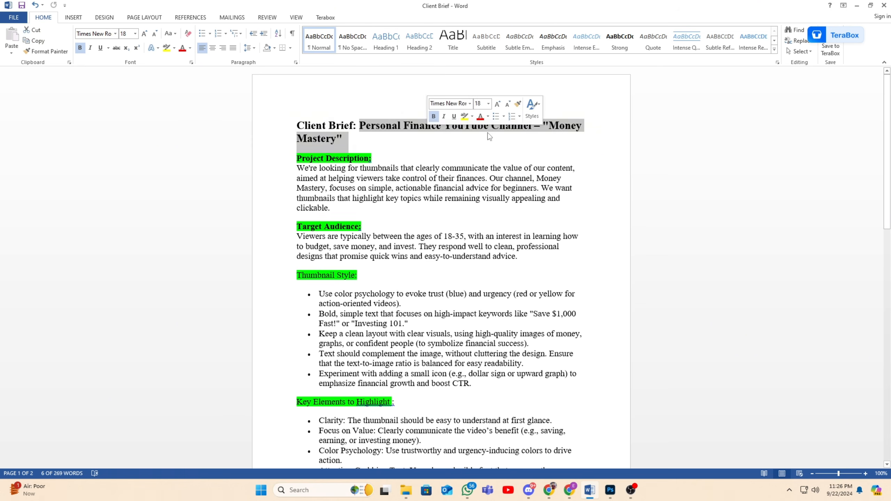
pyautogui.click(367, 150)
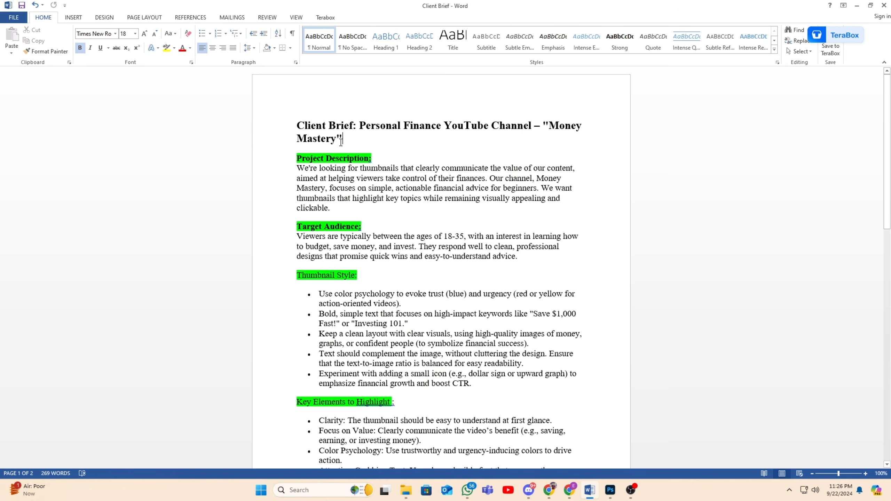
pyautogui.moveTo(342, 142); pyautogui.dragTo(332, 142)
pyautogui.click(498, 141)
pyautogui.moveTo(298, 160); pyautogui.dragTo(371, 160)
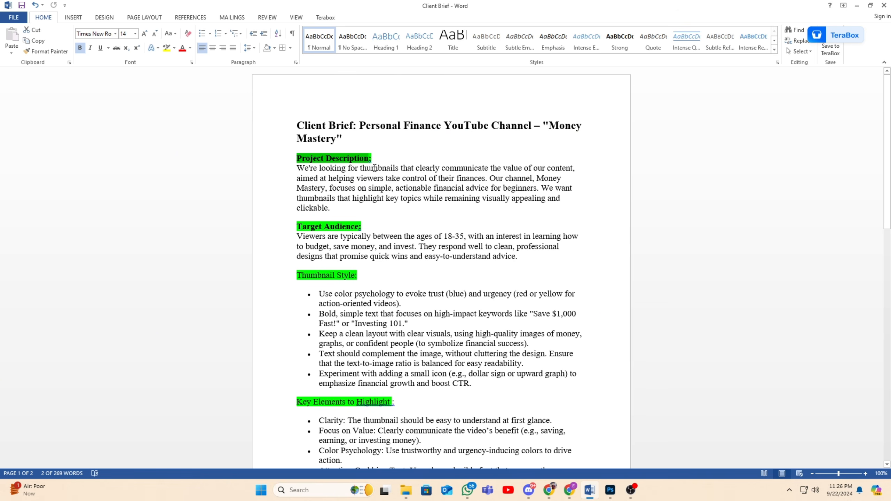
pyautogui.click(299, 169)
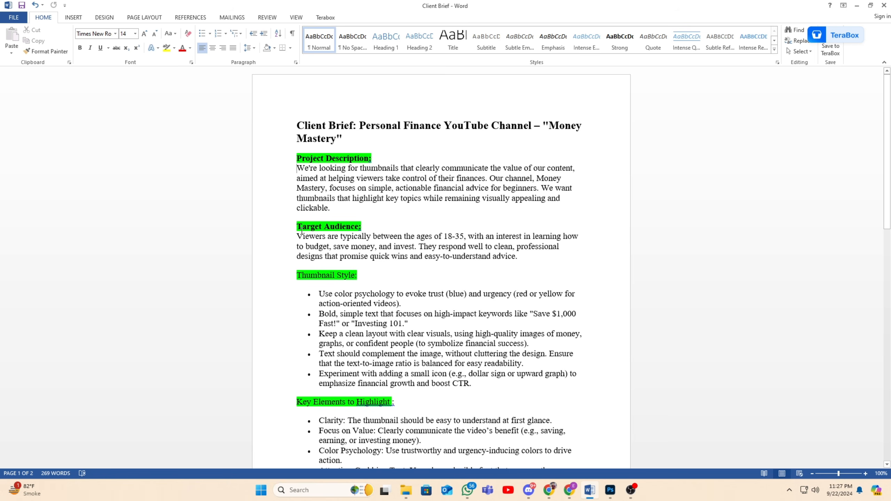
# Go through the Target Audience paragraph phrase by phrase by selecting its key wording, ending on the "Thumbnail Style" heading
pyautogui.moveTo(297, 237); pyautogui.dragTo(454, 247)
pyautogui.click(449, 240)
pyautogui.click(466, 256)
pyautogui.moveTo(297, 246); pyautogui.dragTo(330, 246)
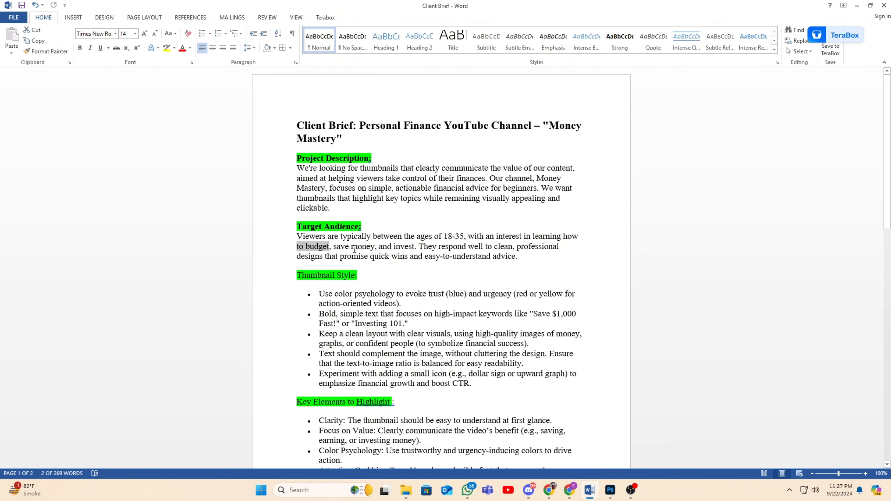
pyautogui.moveTo(367, 250); pyautogui.dragTo(399, 252)
pyautogui.click(399, 255)
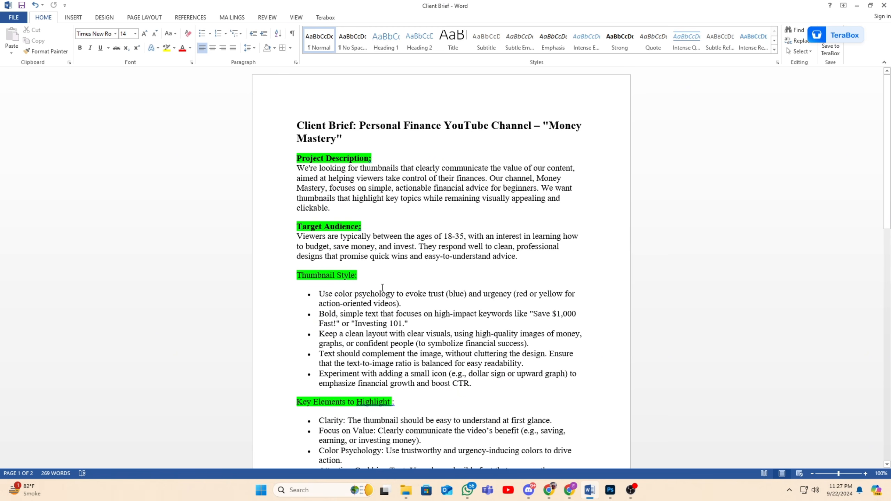
pyautogui.moveTo(352, 257); pyautogui.dragTo(392, 257)
pyautogui.click(407, 274)
pyautogui.moveTo(375, 281); pyautogui.dragTo(299, 280)
pyautogui.click(316, 312)
pyautogui.moveTo(446, 293)
pyautogui.mouseDown()
pyautogui.moveTo(461, 294)
pyautogui.moveTo(440, 296)
pyautogui.mouseUp()
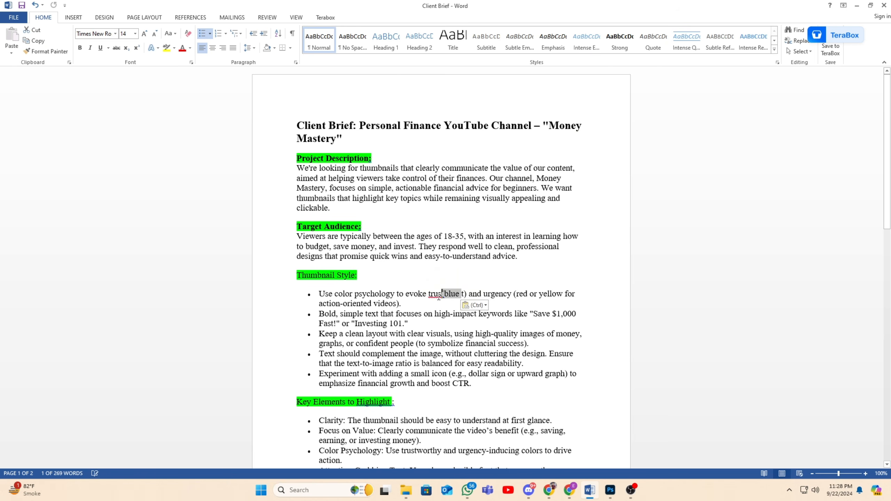
pyautogui.press('Delete')
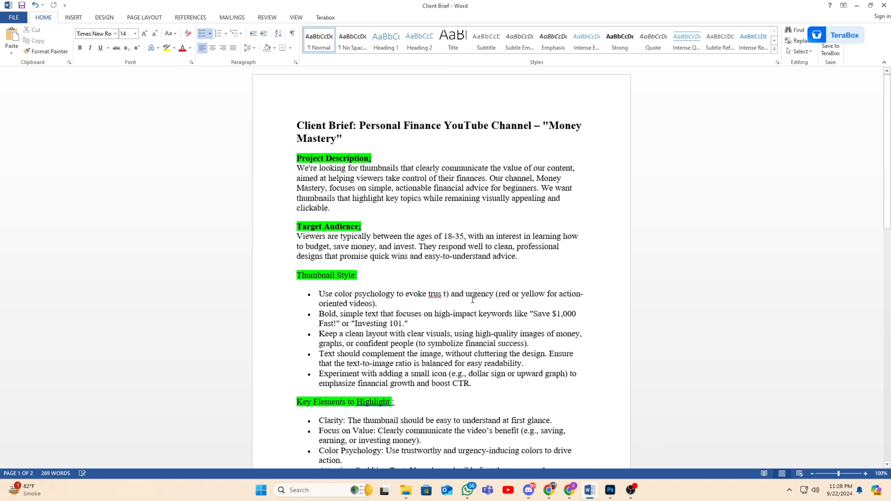
pyautogui.hotkey('ctrl', 'z')
pyautogui.hotkey('ctrl', 'z')
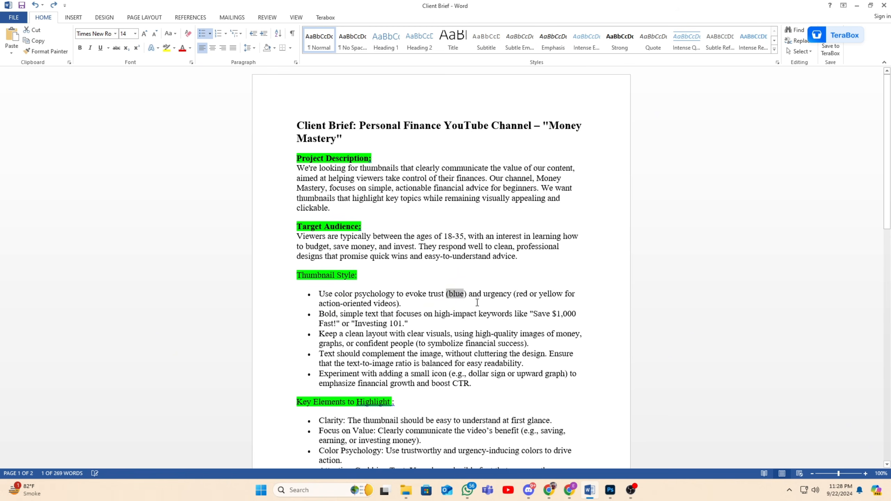
# Point out the urgency wording in the color psychology bullet under Thumbnail Style by selecting it
pyautogui.click(469, 301)
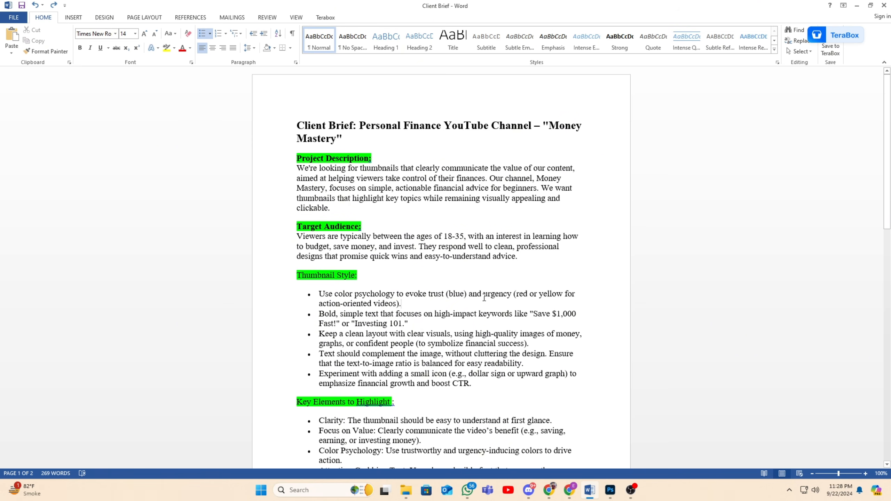
pyautogui.moveTo(473, 296); pyautogui.dragTo(497, 297)
pyautogui.click(497, 302)
# Point out the sample keywords "Save $1,000 Fast!" in the bold, simple text bullet by selecting their words
pyautogui.moveTo(338, 323); pyautogui.dragTo(319, 323)
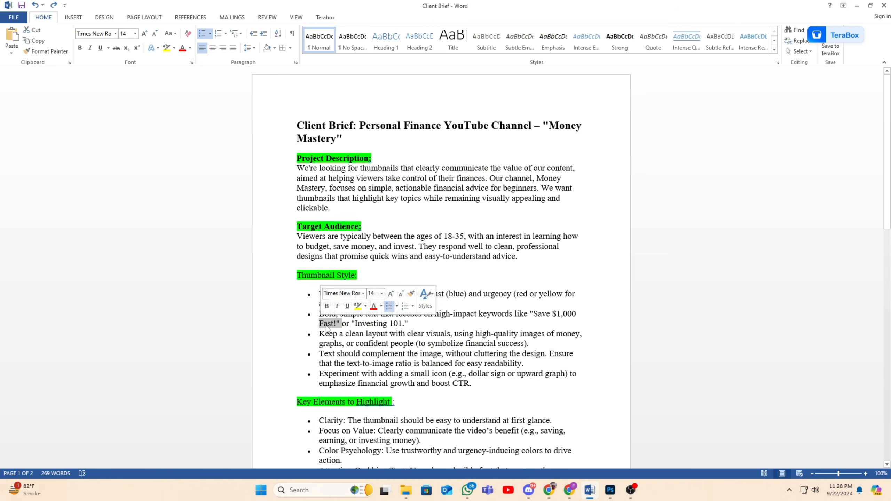
pyautogui.click(332, 325)
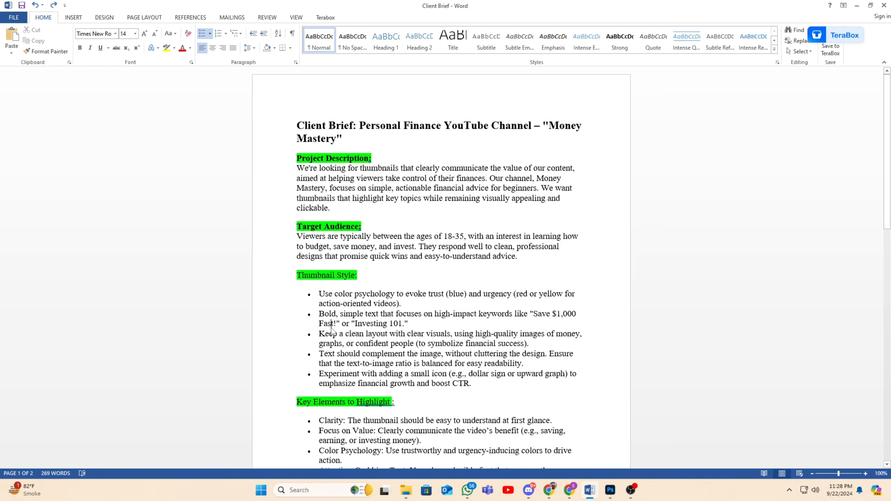
pyautogui.scroll(-2, 331, 330)
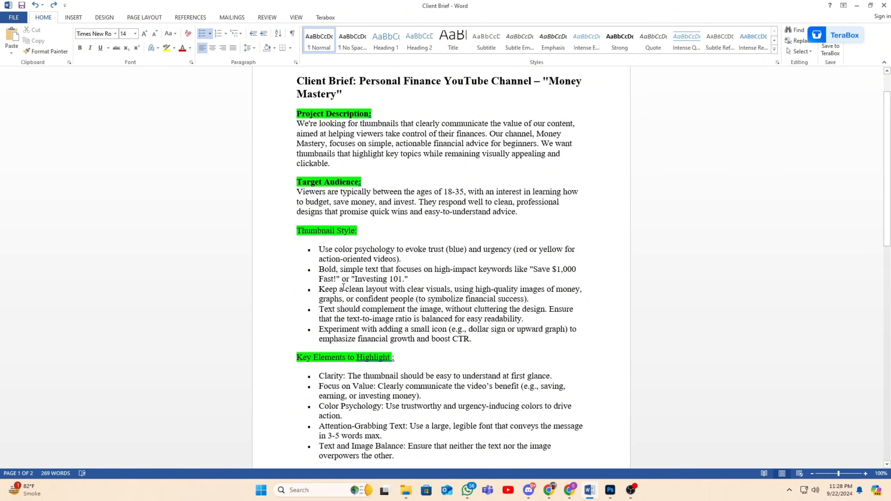
pyautogui.moveTo(340, 280); pyautogui.dragTo(319, 279)
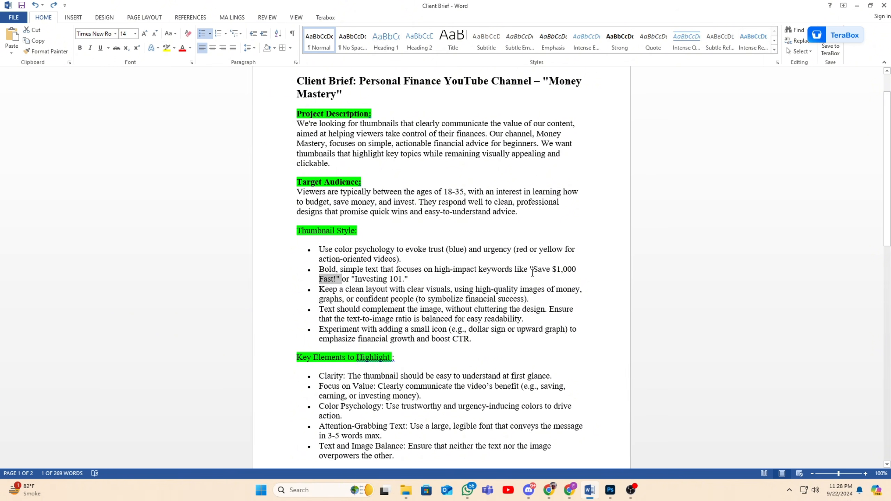
pyautogui.moveTo(533, 273); pyautogui.dragTo(558, 277)
pyautogui.click(391, 280)
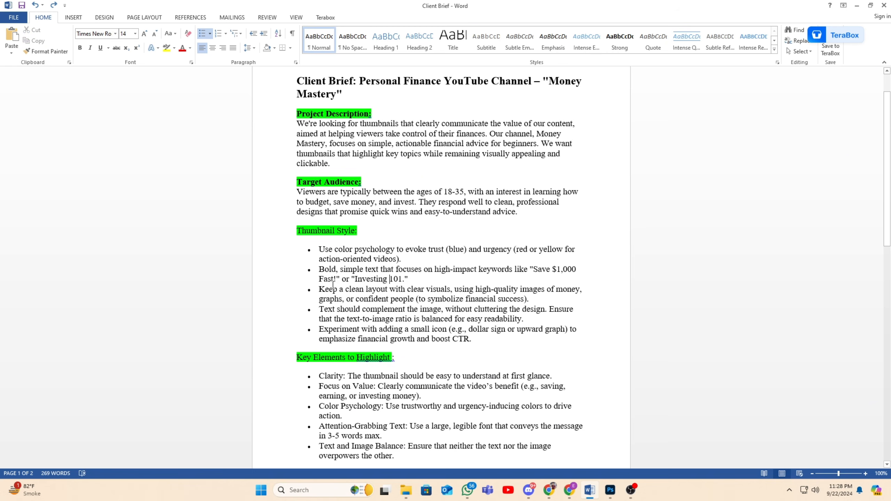
pyautogui.moveTo(338, 280); pyautogui.dragTo(320, 280)
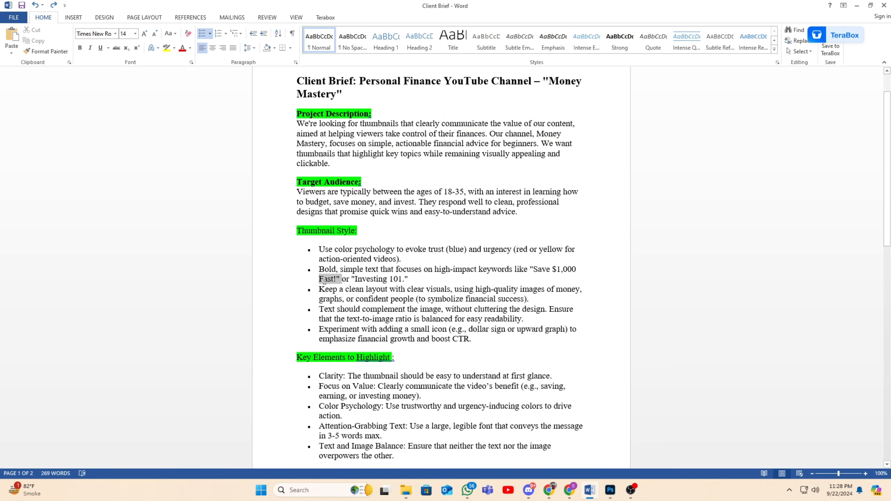
pyautogui.click(337, 290)
pyautogui.moveTo(534, 270); pyautogui.dragTo(578, 270)
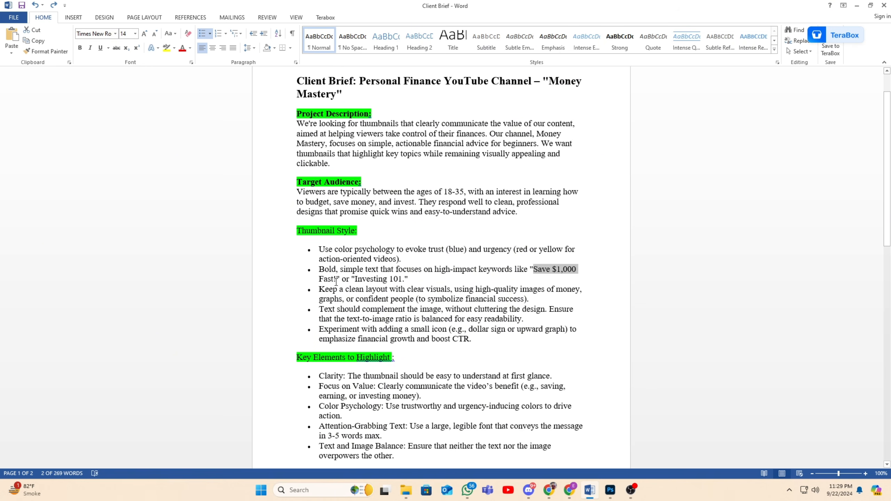
pyautogui.click(335, 289)
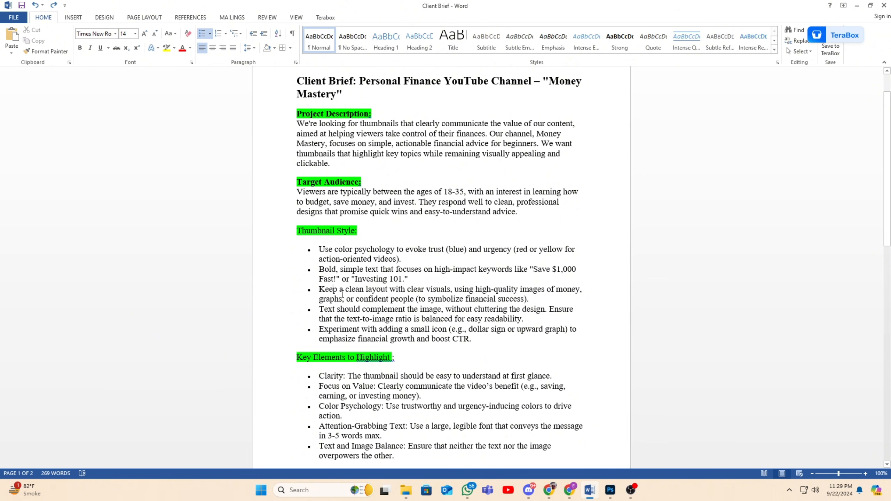
# Read the Thumbnail Style bullets on a clean layout and on text complementing the image
pyautogui.click(321, 290)
pyautogui.doubleClick(329, 310)
pyautogui.click(320, 310)
pyautogui.click(321, 322)
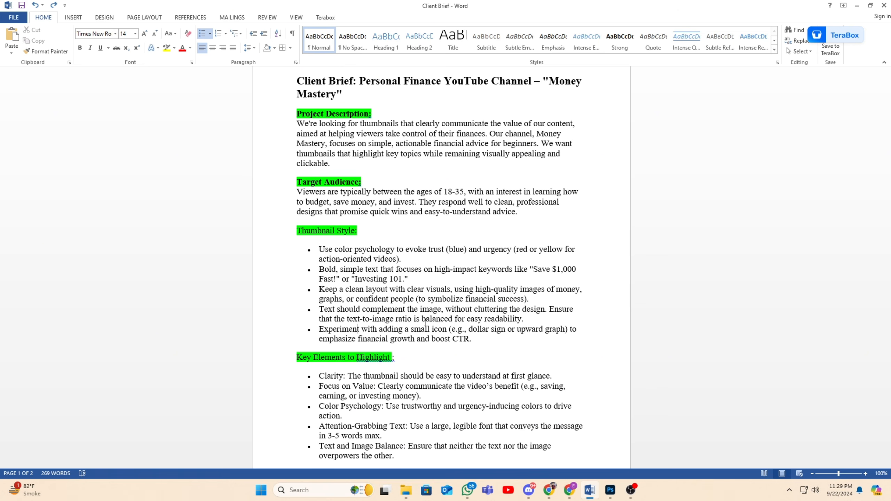
# Point out the bullet on adding a small icon, selecting the whole bullet and its dollar sign example
pyautogui.scroll(-2, 422, 276)
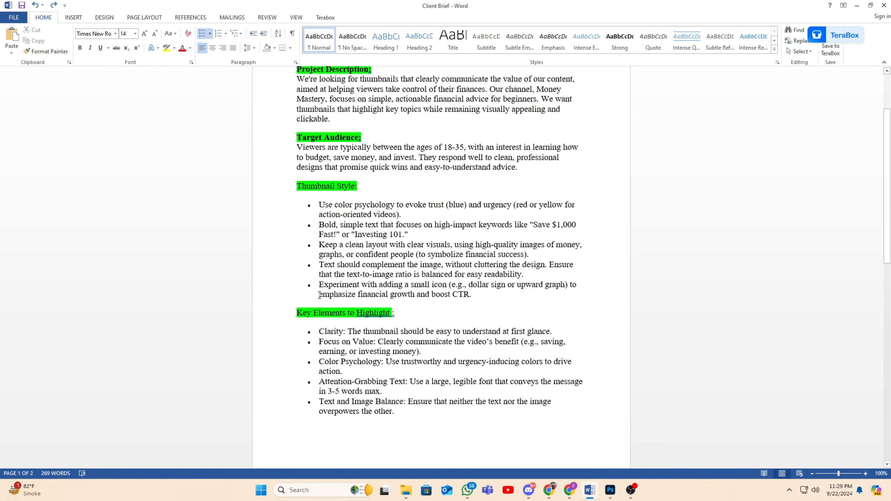
pyautogui.moveTo(471, 295); pyautogui.dragTo(319, 285)
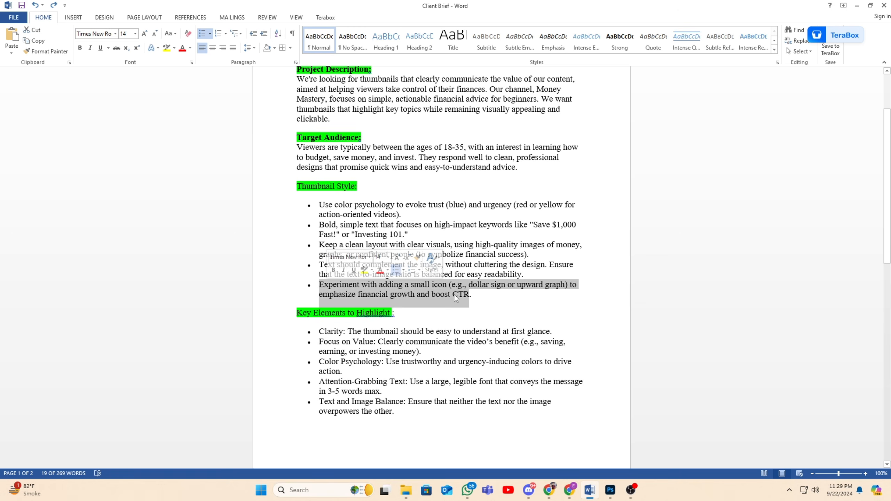
pyautogui.click(453, 294)
pyautogui.moveTo(473, 285); pyautogui.dragTo(489, 286)
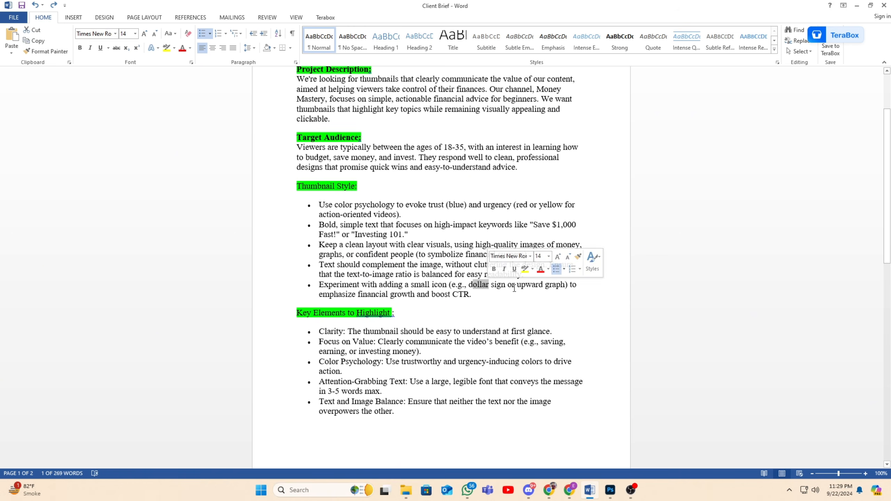
pyautogui.click(533, 292)
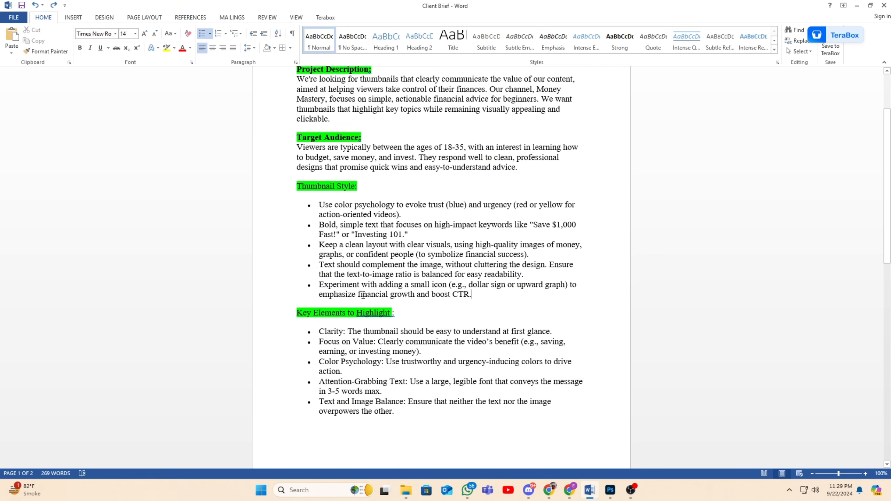
# Point out the Clarity bullet under Key Elements to Highlight by selecting its label and description
pyautogui.scroll(-2, 390, 291)
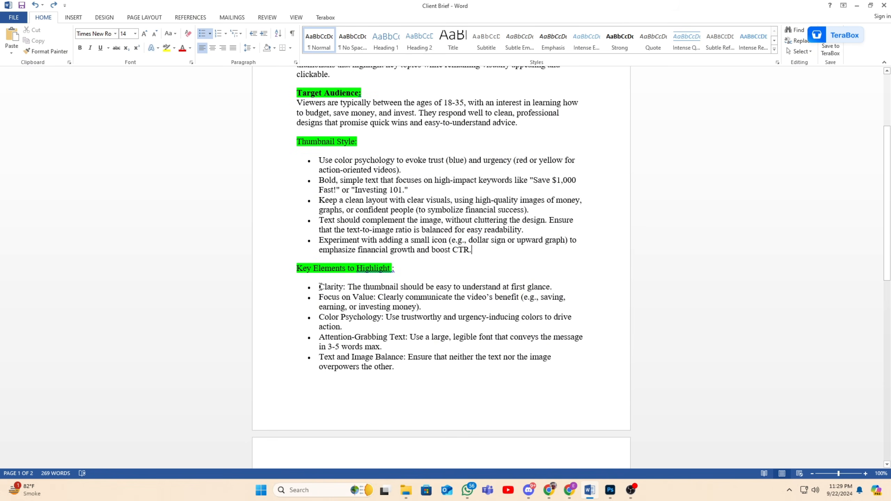
pyautogui.doubleClick(321, 287)
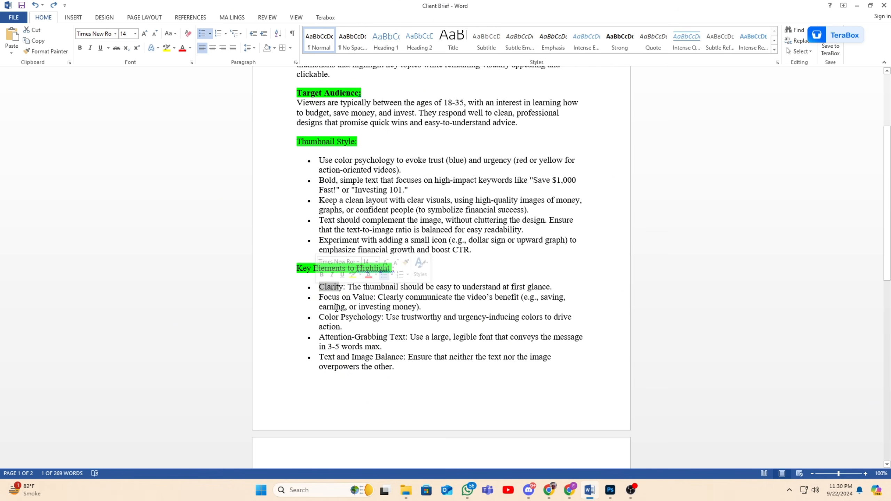
pyautogui.moveTo(348, 287); pyautogui.dragTo(551, 287)
pyautogui.click(394, 286)
pyautogui.moveTo(349, 288); pyautogui.dragTo(443, 298)
pyautogui.click(437, 329)
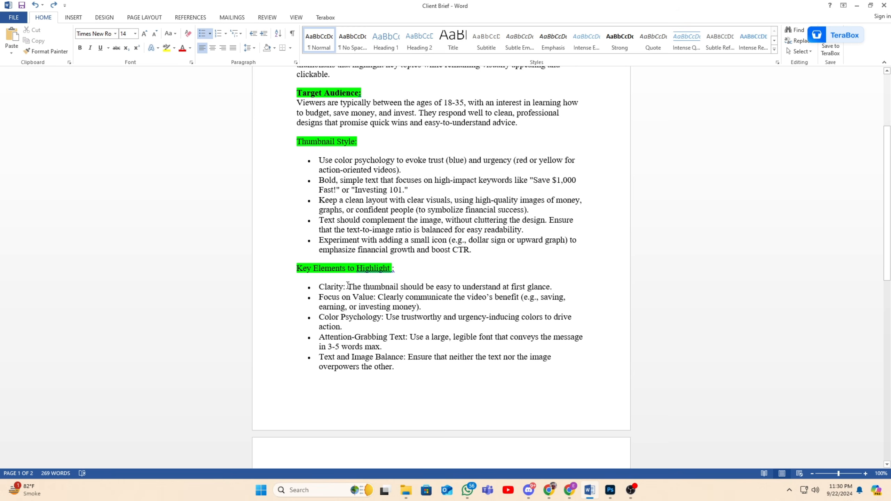
pyautogui.moveTo(348, 287); pyautogui.dragTo(420, 295)
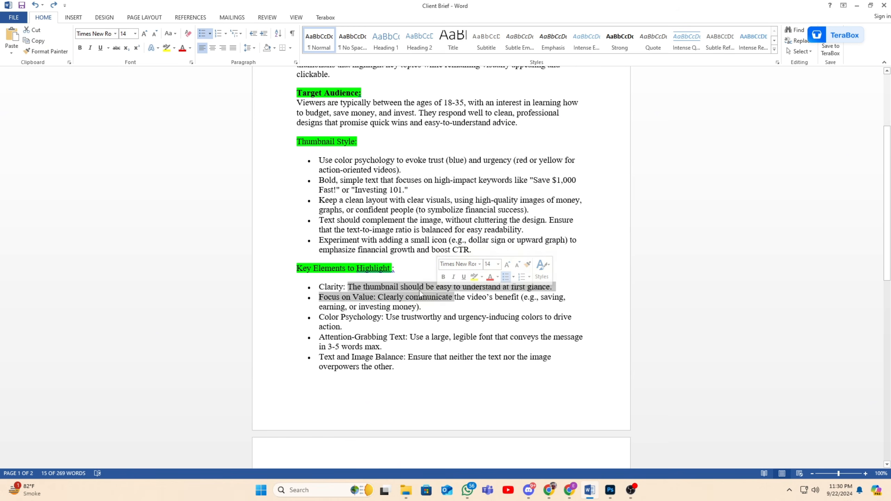
pyautogui.click(361, 290)
# Correct the flagged spacing before the colon in the "Key Elements to Highlight" heading using the suggested fix
pyautogui.scroll(-8, 386, 333)
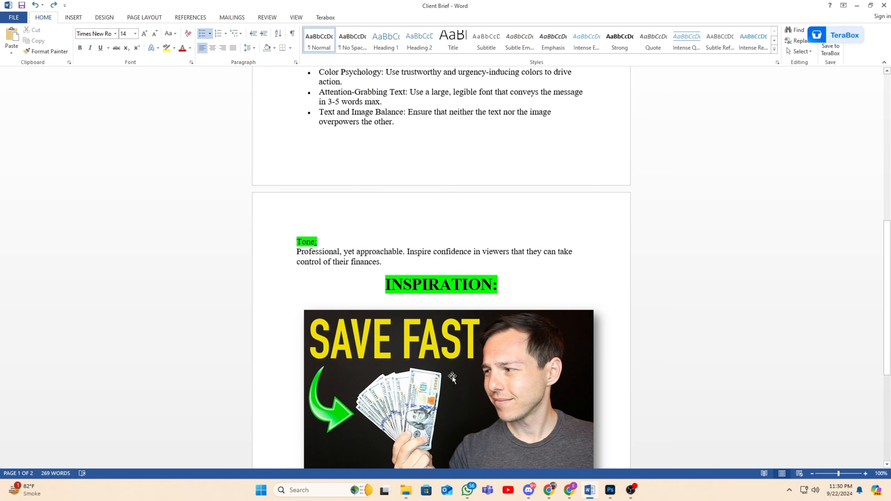
pyautogui.scroll(4, 454, 328)
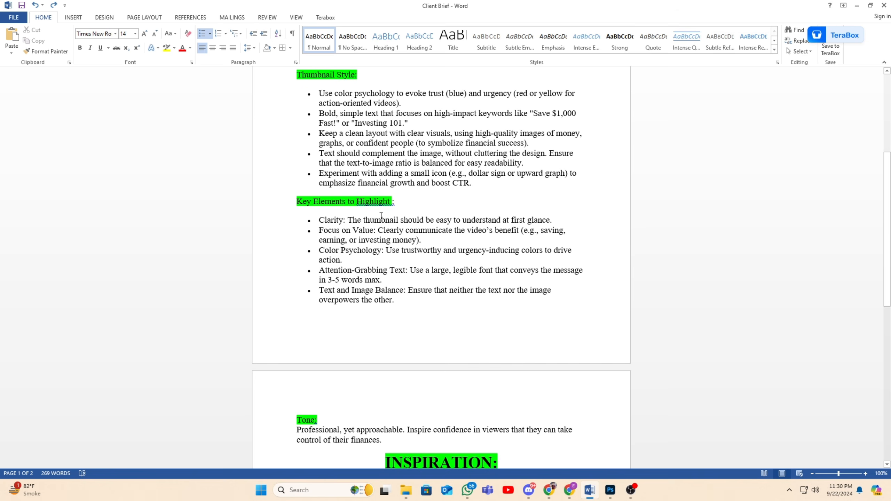
pyautogui.rightClick(382, 203)
pyautogui.click(407, 212)
# Read the Key Elements bullets from Focus on Value through Text and Image Balance
pyautogui.click(323, 233)
pyautogui.moveTo(377, 231); pyautogui.dragTo(343, 232)
pyautogui.click(416, 241)
pyautogui.moveTo(390, 308); pyautogui.dragTo(380, 306)
pyautogui.click(332, 302)
# Point out the "Professional, yet approachable" wording under Tone and the SAVE FAST image under Inspiration
pyautogui.scroll(-3, 408, 274)
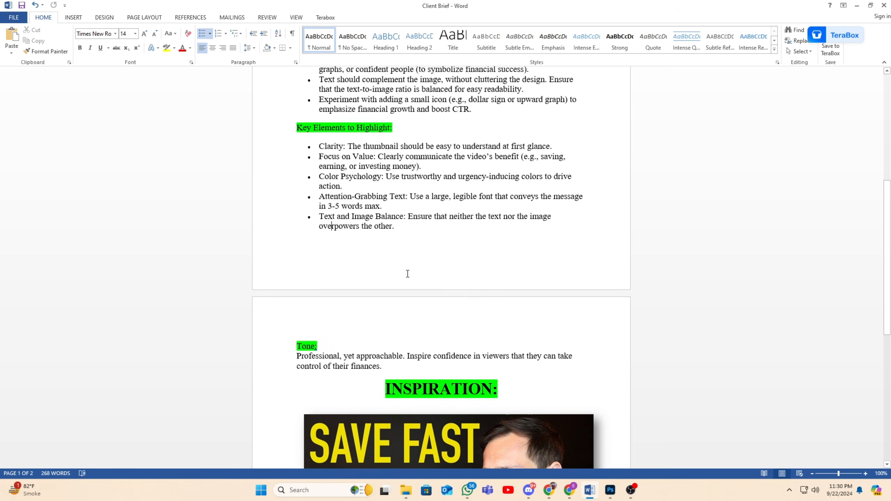
pyautogui.scroll(-1, 408, 274)
pyautogui.moveTo(295, 320); pyautogui.dragTo(343, 320)
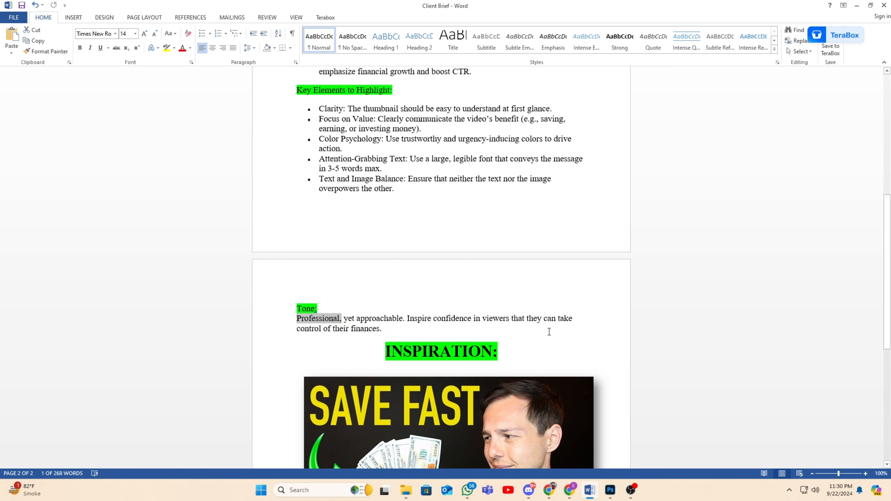
pyautogui.click(377, 333)
pyautogui.doubleClick(351, 322)
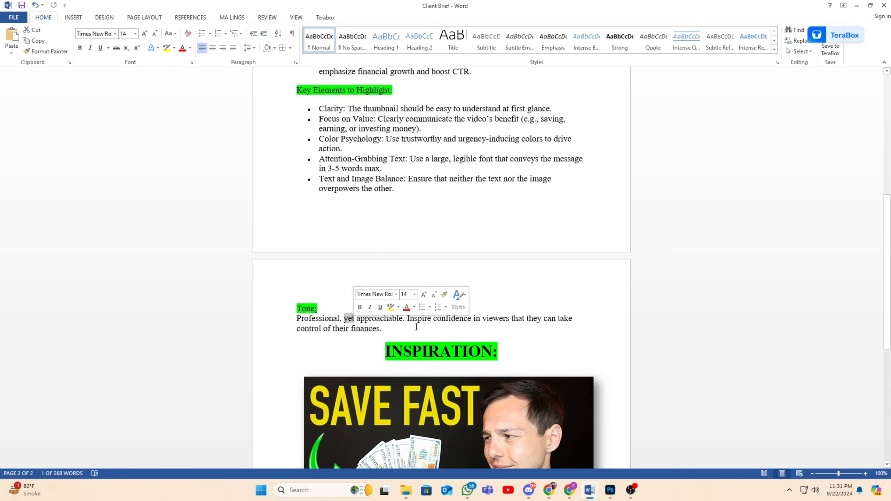
pyautogui.click(404, 330)
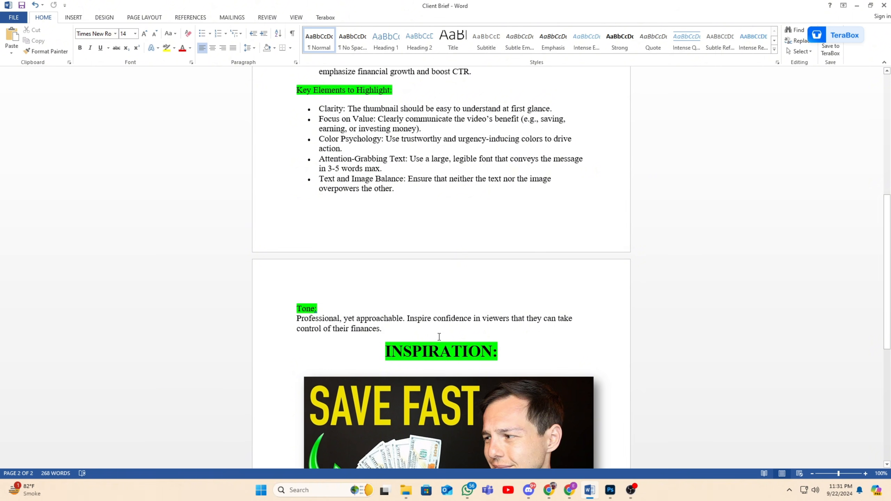
pyautogui.scroll(-3, 440, 337)
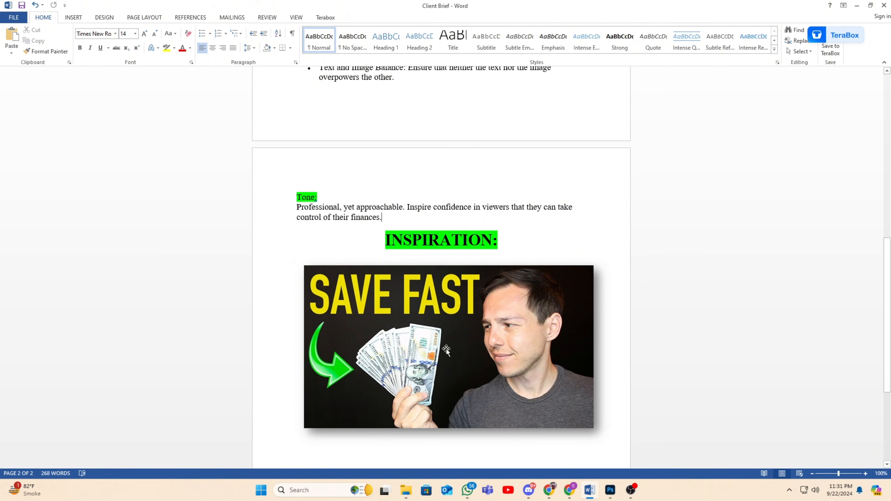
pyautogui.click(455, 354)
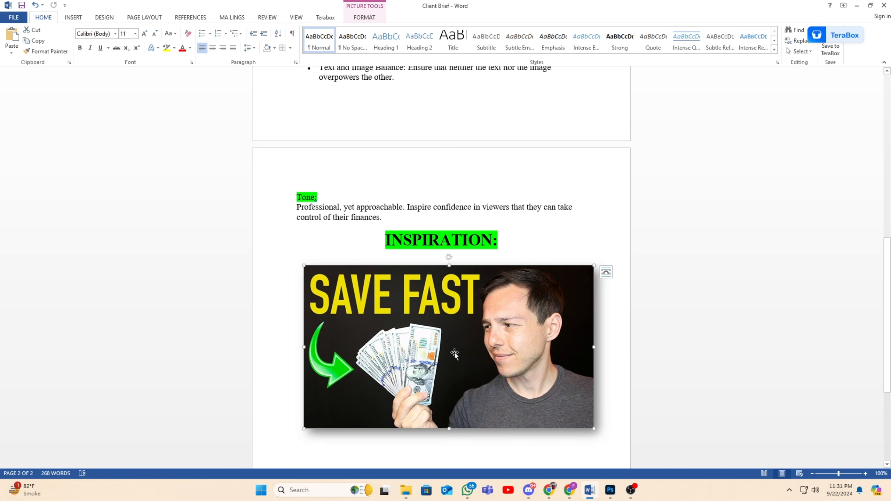
# Switch to Photoshop and show the desktop thumbnail guide layer over the blank canvas
pyautogui.click(610, 491)
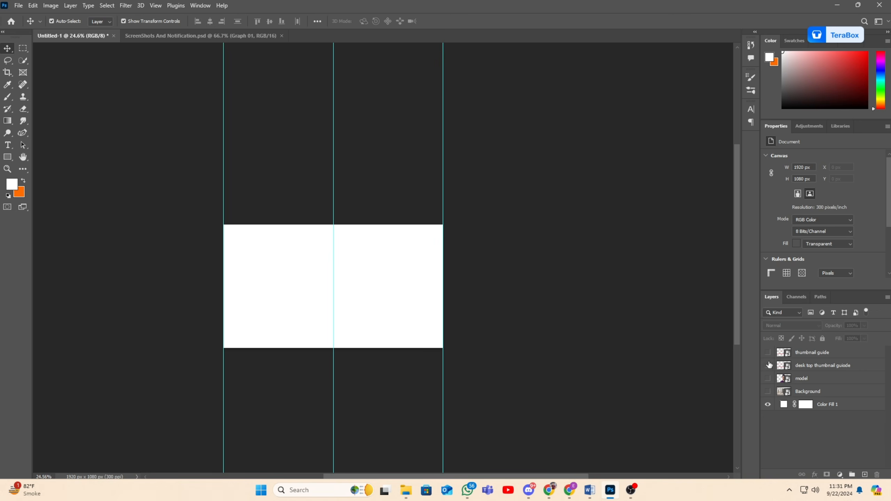
pyautogui.click(768, 365)
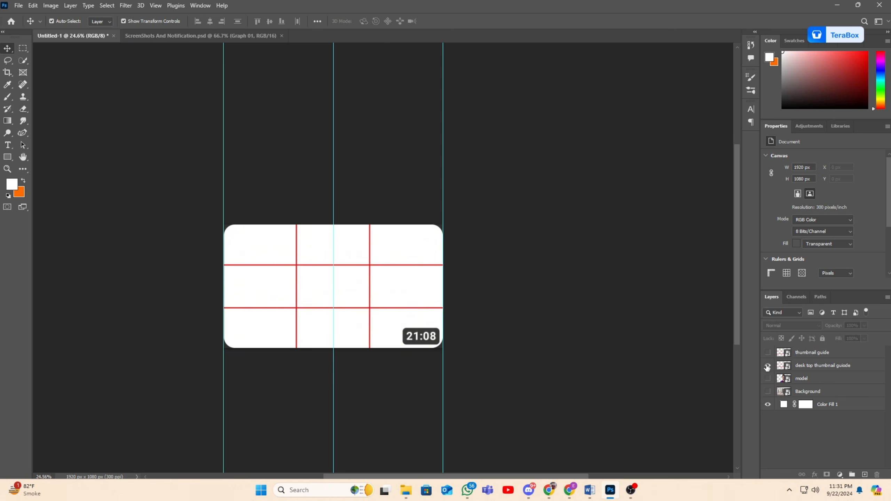
pyautogui.click(812, 365)
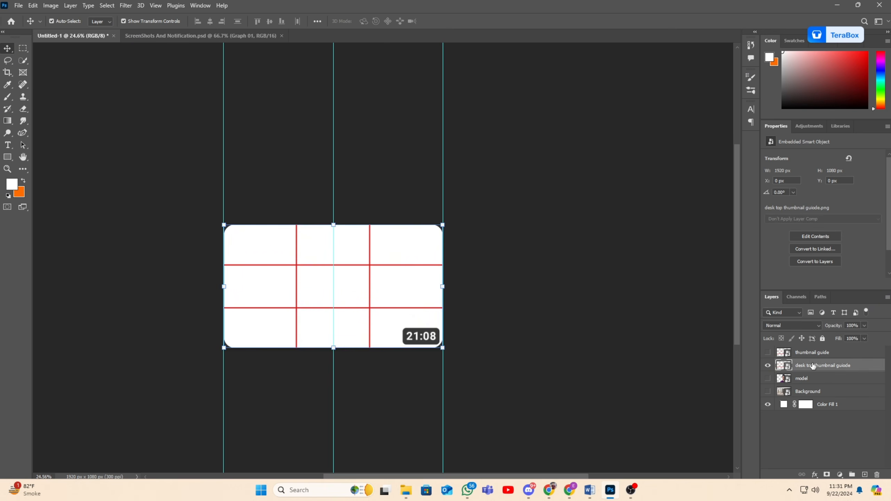
pyautogui.click(389, 301)
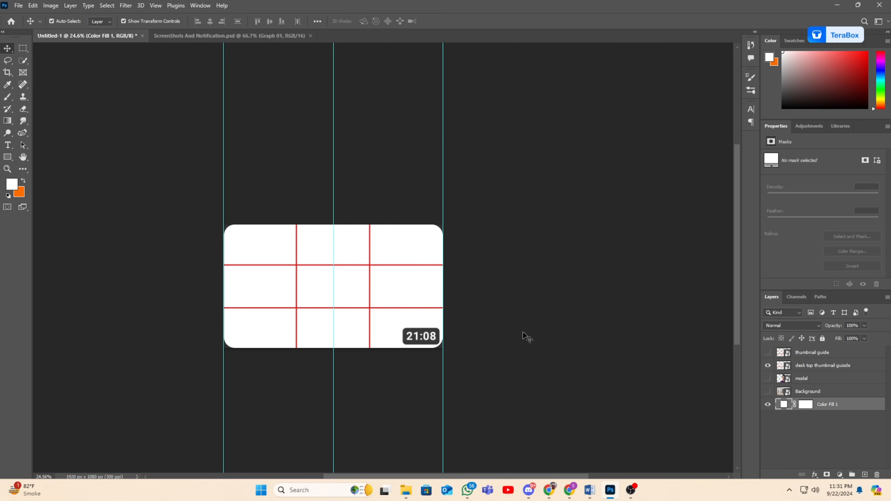
# Compare the other thumbnail guide layer's overlay with the desktop guide, leaving only the desktop guide shown
pyautogui.click(769, 352)
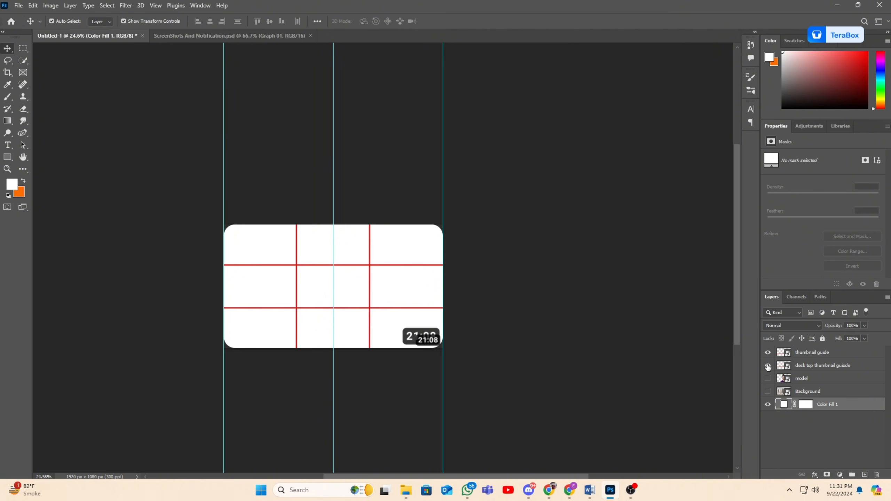
pyautogui.click(768, 366)
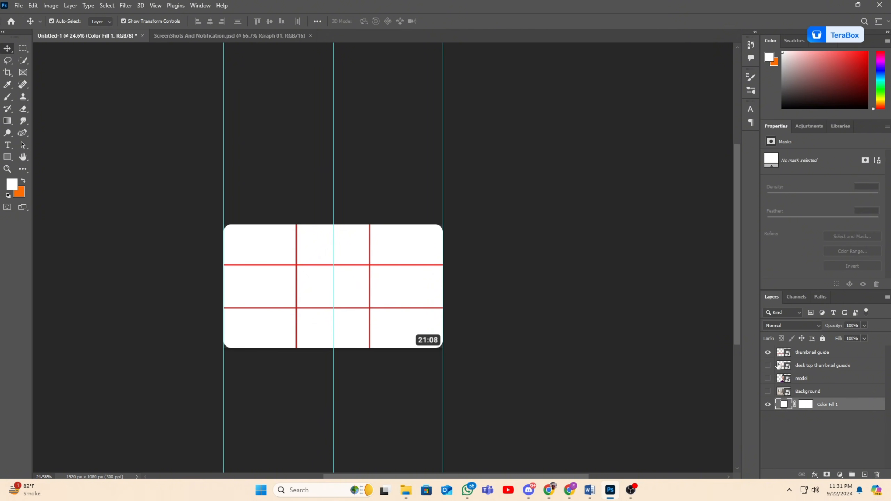
pyautogui.click(768, 353)
pyautogui.click(768, 365)
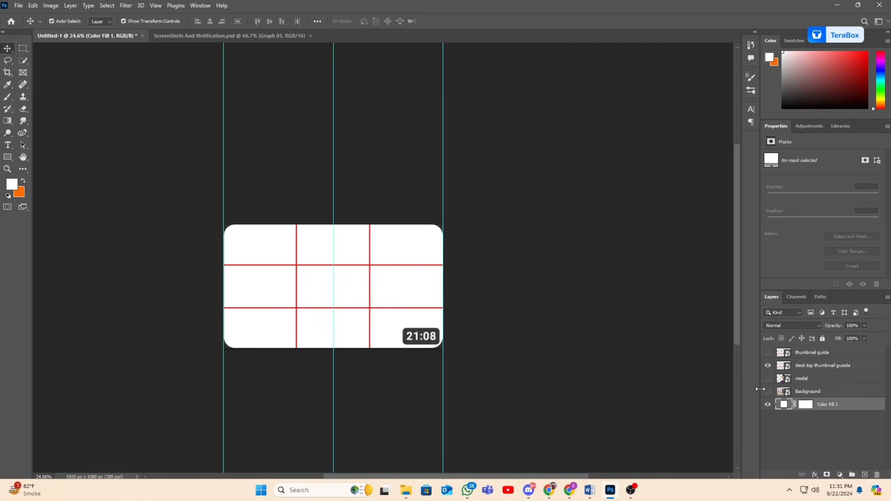
# Show the model layer and move the portrait to the right third of the grid, at about X 621 px, Y 3 px
pyautogui.click(769, 379)
pyautogui.click(338, 284)
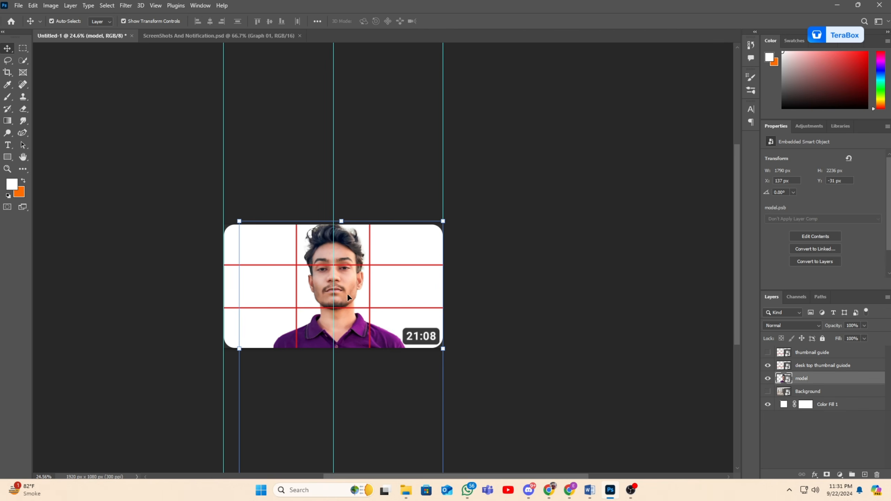
pyautogui.moveTo(362, 298); pyautogui.dragTo(406, 285)
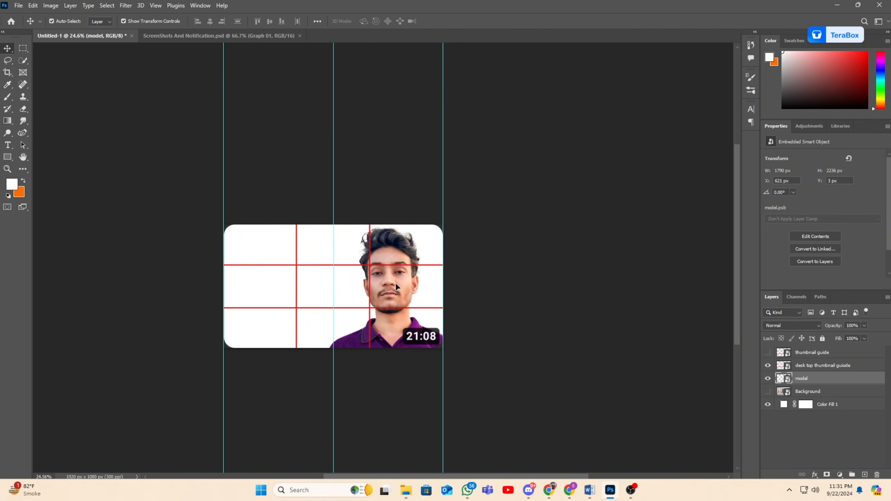
pyautogui.click(374, 294)
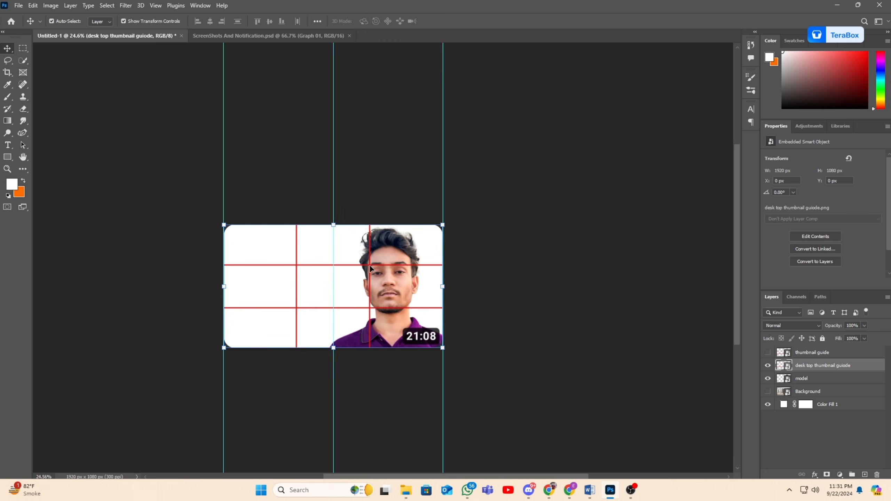
pyautogui.click(387, 248)
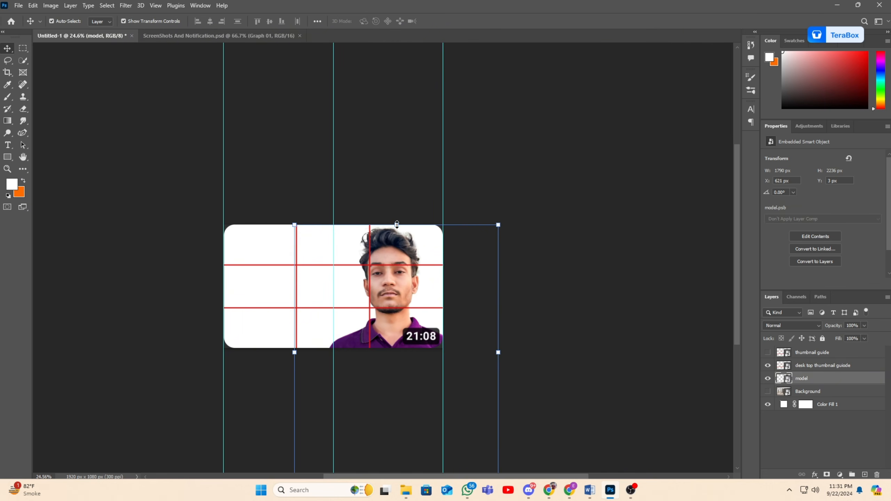
# Scale the model down to about 48% and position him within the right third of the thumbnail
pyautogui.moveTo(397, 225); pyautogui.dragTo(403, 266)
pyautogui.moveTo(399, 357); pyautogui.dragTo(426, 346)
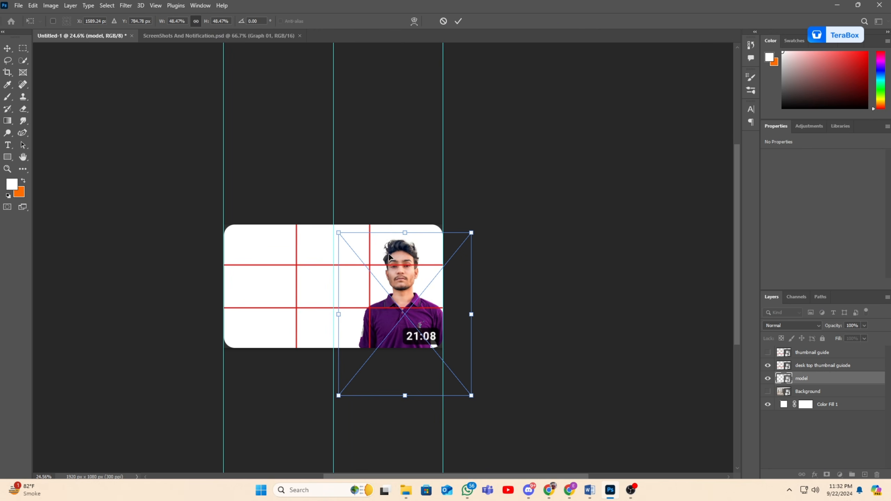
pyautogui.click(458, 21)
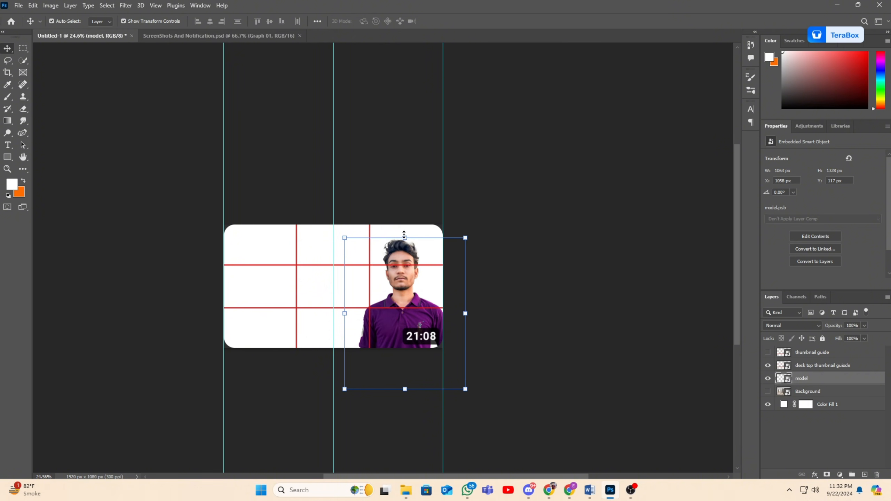
# Enlarge the model to about 79% and place him on the left third of the thumbnail grid
pyautogui.moveTo(345, 313); pyautogui.dragTo(254, 313)
pyautogui.moveTo(400, 344); pyautogui.dragTo(433, 371)
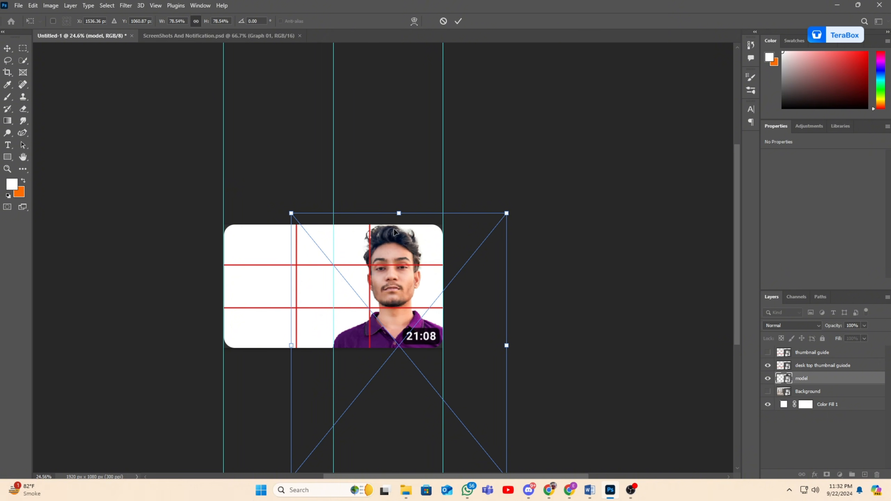
pyautogui.moveTo(390, 235); pyautogui.dragTo(392, 232)
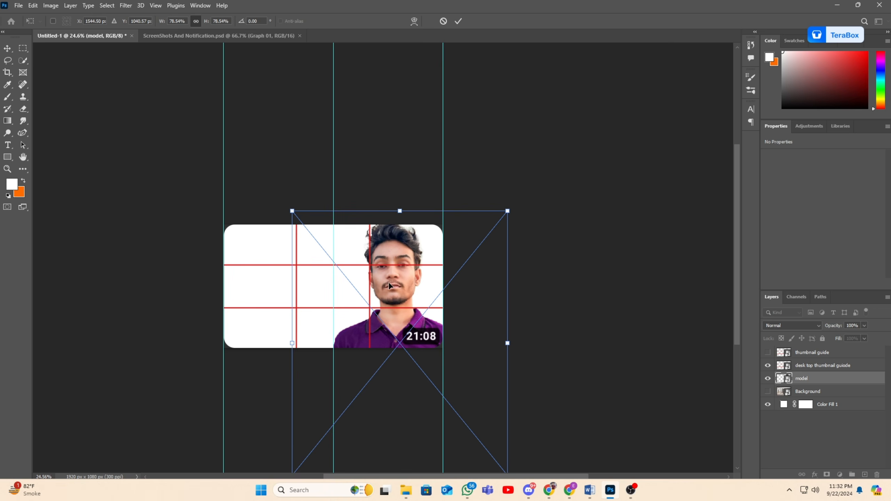
pyautogui.hotkey('ctrl', 'z')
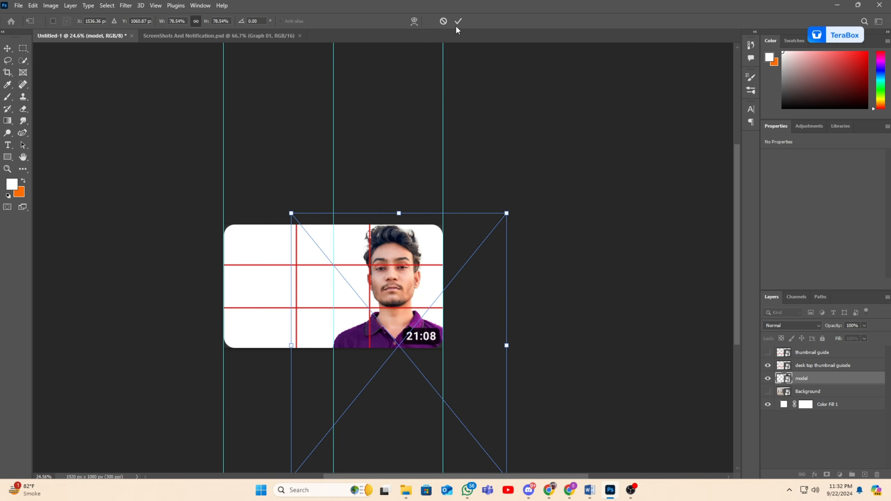
pyautogui.moveTo(403, 250); pyautogui.dragTo(287, 254)
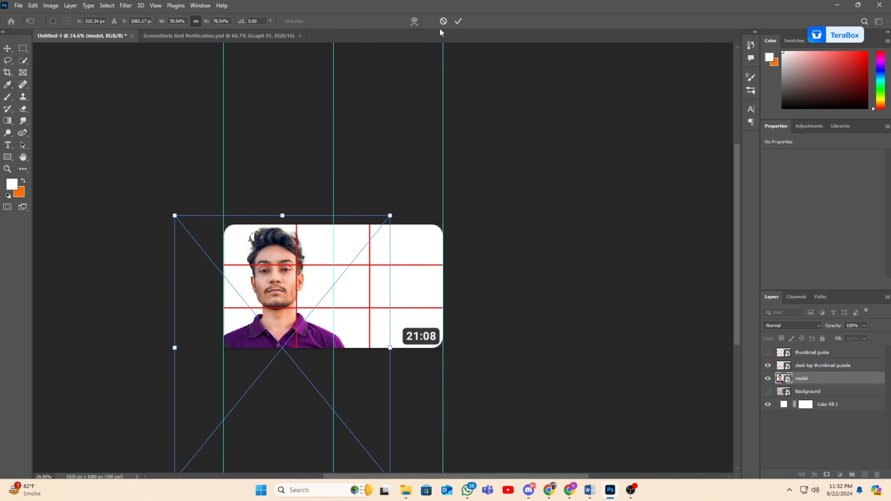
pyautogui.press('Return')
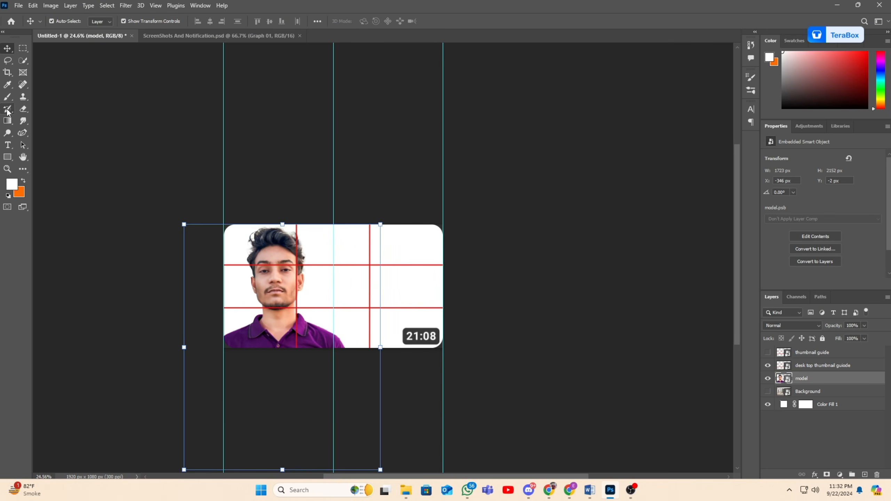
# Switch to the Pencil tool, add an empty layer above the model, and make orange the foreground colour
pyautogui.rightClick(7, 109)
pyautogui.rightClick(6, 96)
pyautogui.rightClick(7, 96)
pyautogui.click(20, 106)
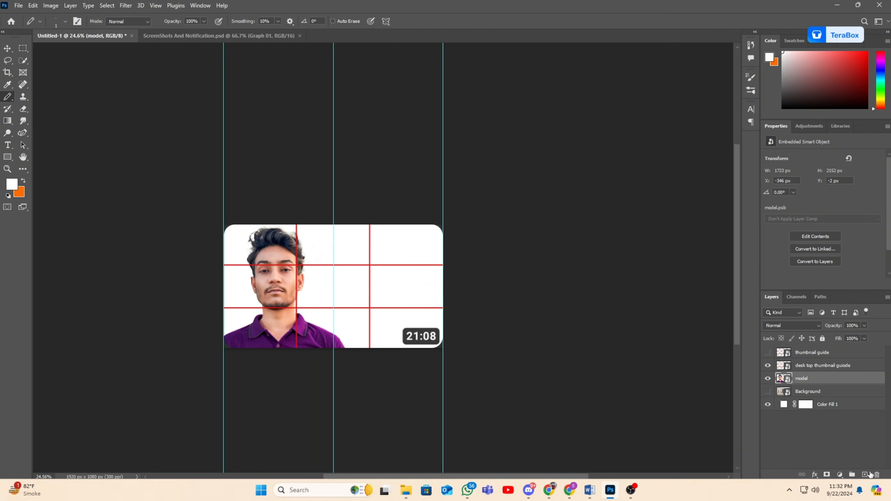
pyautogui.click(866, 474)
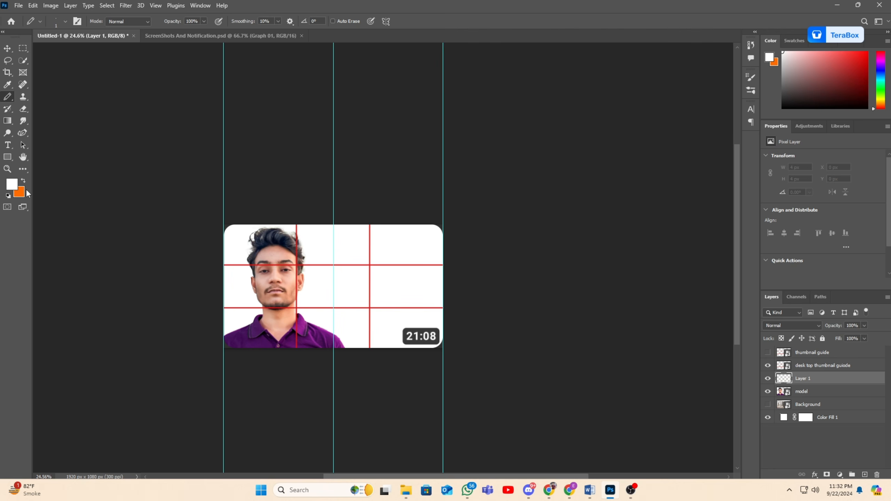
pyautogui.press('x')
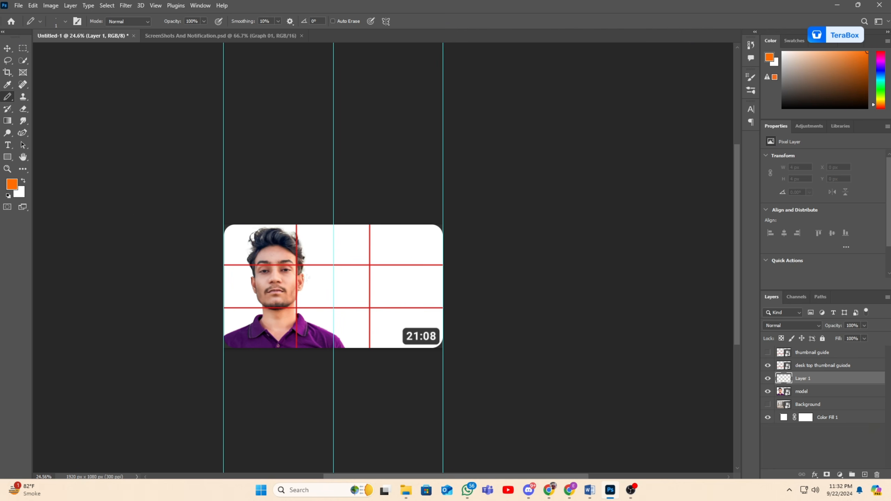
# Circle the four intersections of the red rule-of-thirds grid in orange with a pencil tip of about 29 px
pyautogui.click(65, 22)
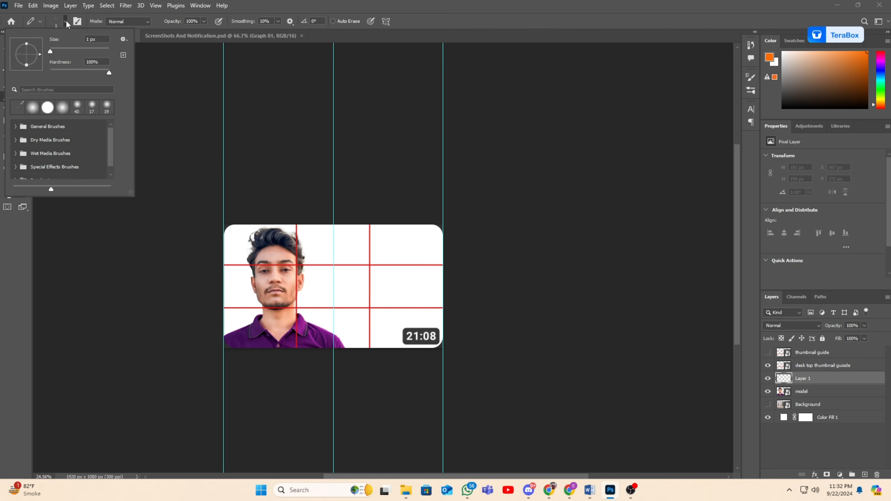
pyautogui.click(59, 51)
pyautogui.moveTo(305, 261)
pyautogui.mouseDown()
pyautogui.moveTo(296, 278)
pyautogui.moveTo(303, 265)
pyautogui.moveTo(305, 308)
pyautogui.mouseUp()
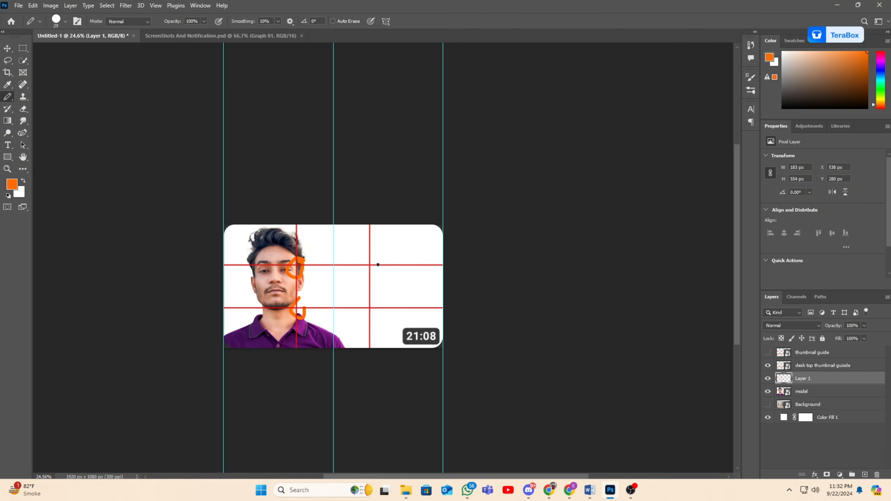
pyautogui.moveTo(375, 256)
pyautogui.mouseDown()
pyautogui.moveTo(382, 275)
pyautogui.moveTo(373, 254)
pyautogui.mouseUp()
pyautogui.moveTo(370, 301)
pyautogui.mouseDown()
pyautogui.moveTo(382, 325)
pyautogui.moveTo(376, 299)
pyautogui.mouseUp()
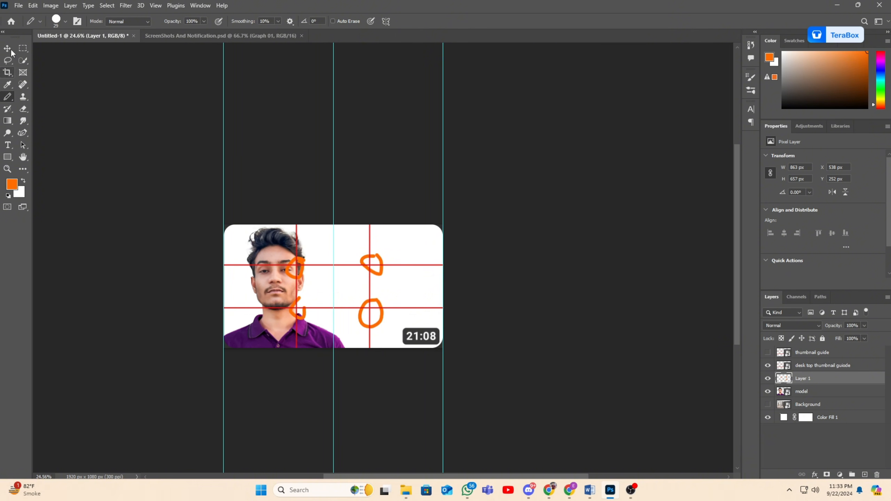
# Hide the layer with the orange circles and leave no layer selected
pyautogui.press('v')
pyautogui.click(233, 162)
pyautogui.click(277, 260)
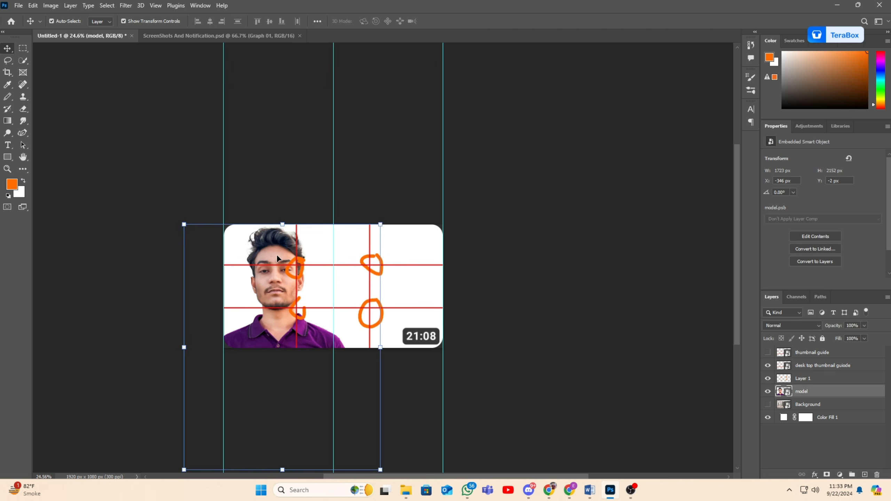
pyautogui.click(768, 379)
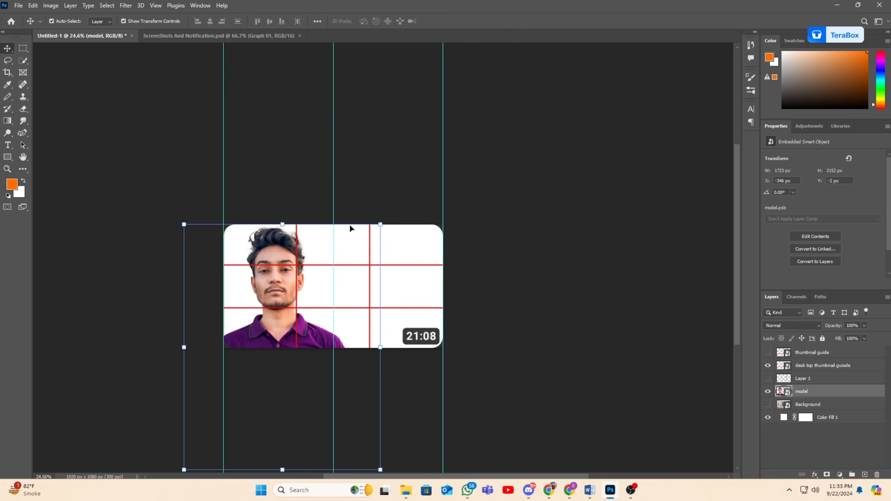
pyautogui.click(350, 190)
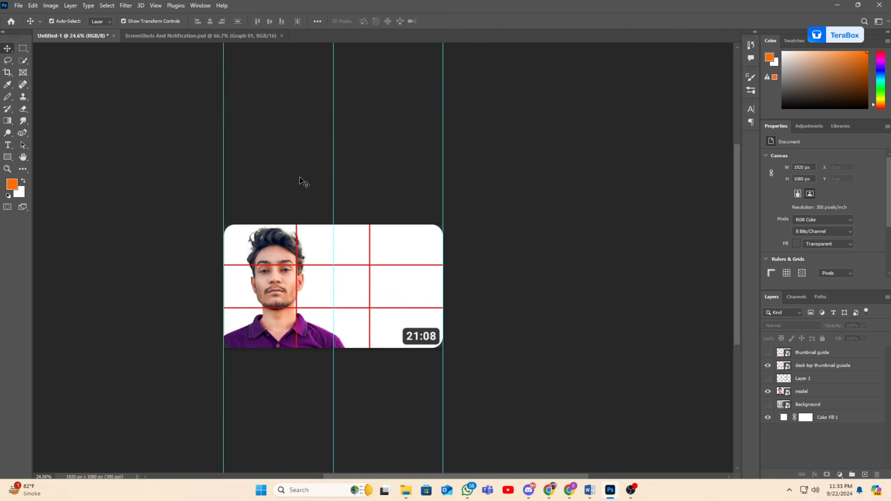
# Pull the centre vertical guide off the thumbnail and clear all guides from the document
pyautogui.moveTo(333, 179); pyautogui.dragTo(42, 180)
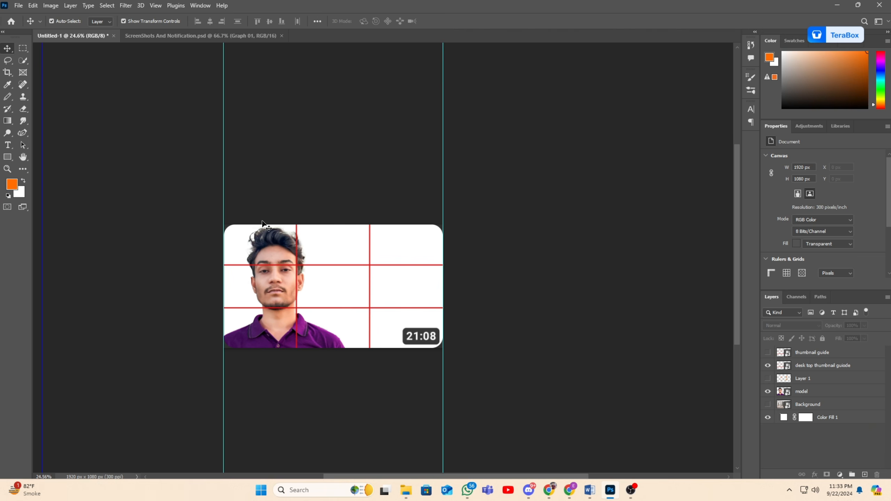
pyautogui.click(155, 5)
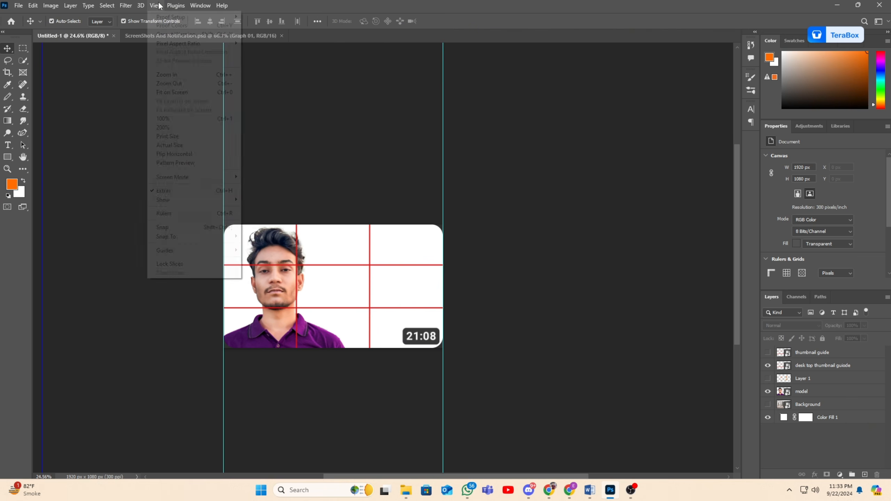
pyautogui.moveTo(197, 250)
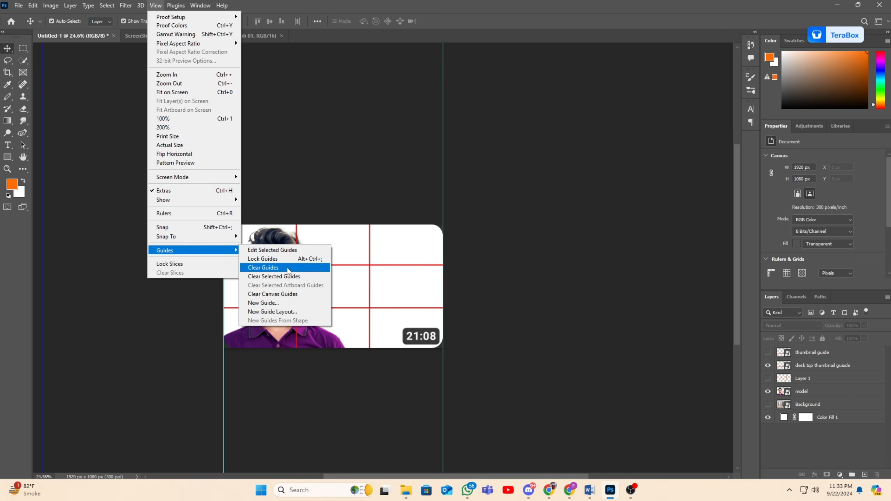
pyautogui.click(274, 268)
pyautogui.click(126, 5)
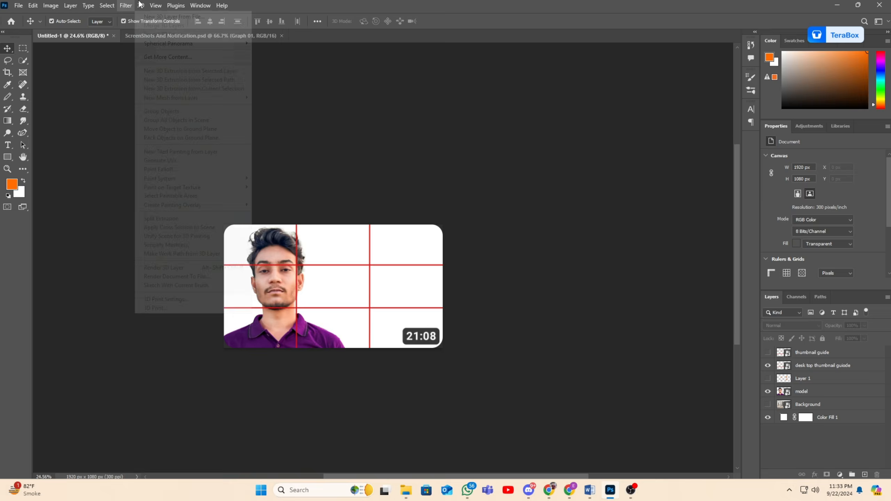
pyautogui.moveTo(155, 5)
pyautogui.moveTo(198, 250)
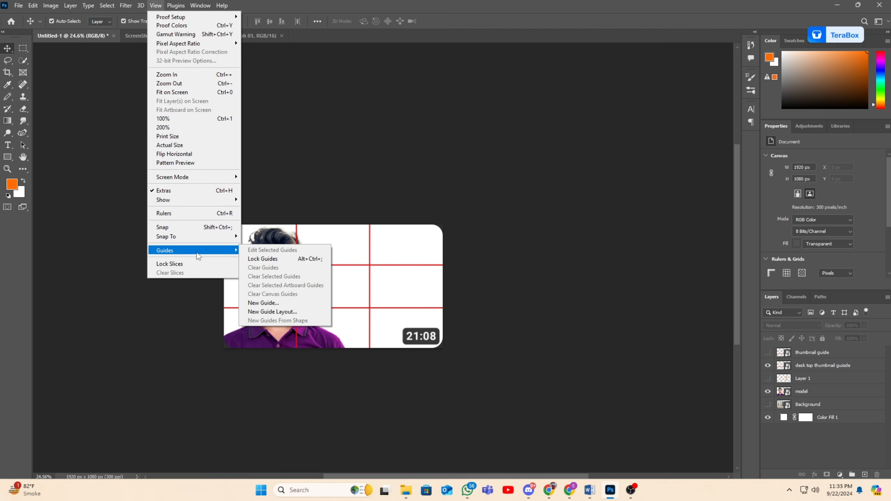
pyautogui.click(287, 313)
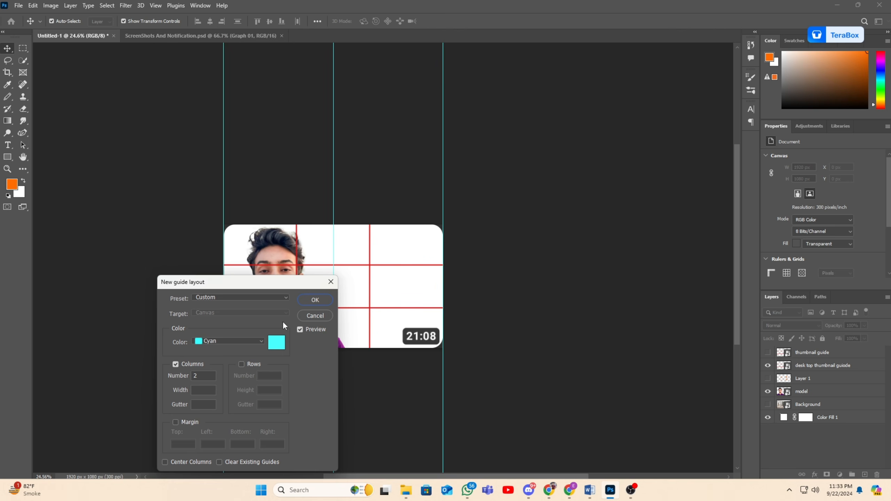
pyautogui.click(315, 316)
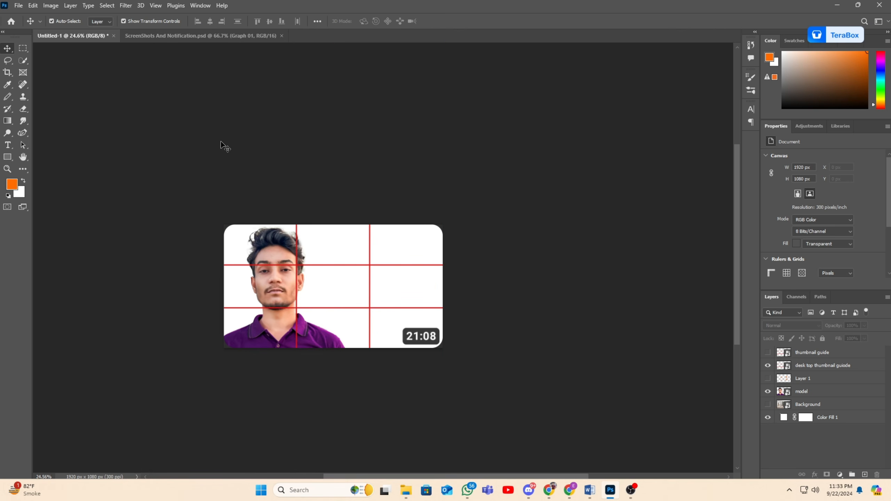
# Turn on snapping, check the Snap To options, and try moving the model toward the thumbnail's centre, undoing the move
pyautogui.click(126, 5)
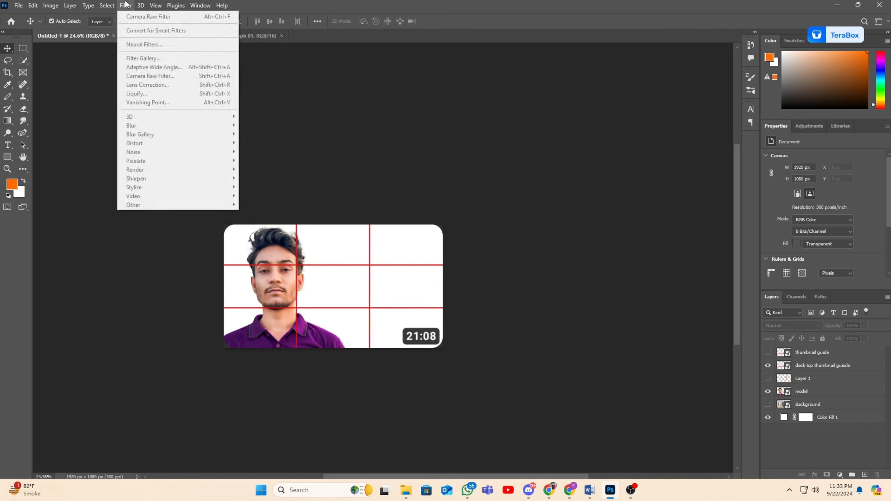
pyautogui.moveTo(156, 5)
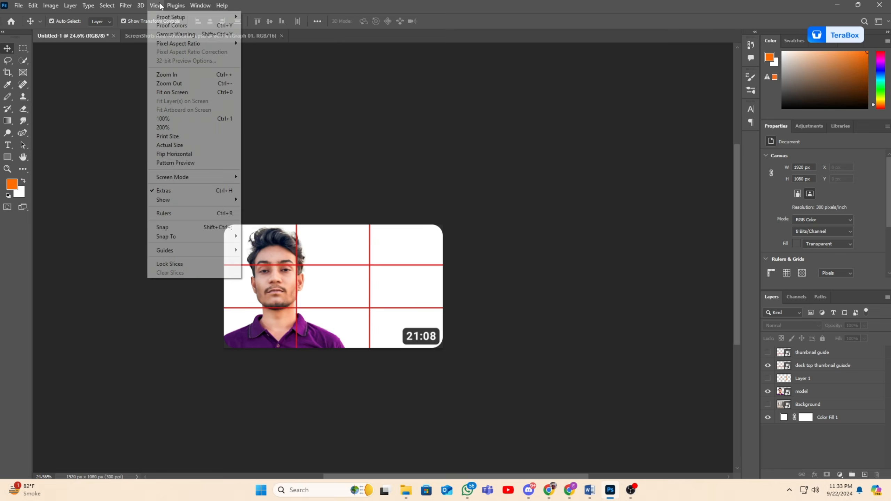
pyautogui.click(162, 228)
pyautogui.click(126, 5)
pyautogui.moveTo(142, 4)
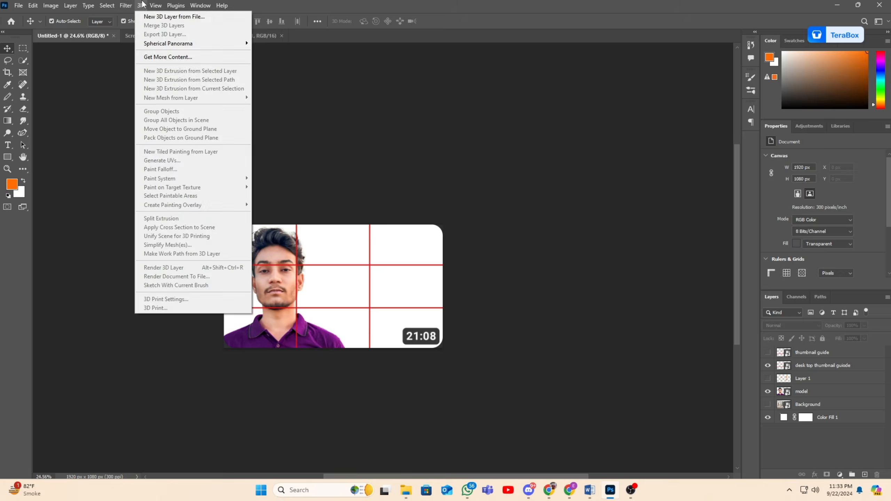
pyautogui.moveTo(157, 237)
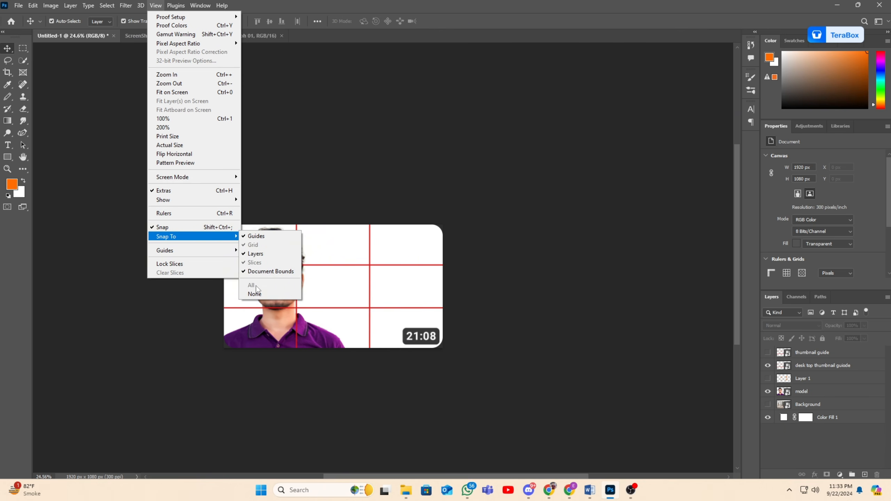
pyautogui.click(306, 183)
pyautogui.moveTo(292, 277); pyautogui.dragTo(340, 274)
pyautogui.hotkey('ctrl', 'z')
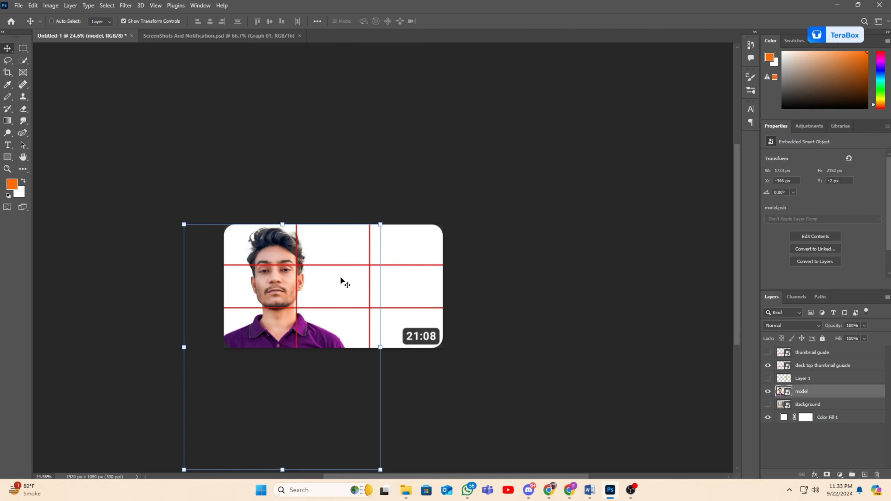
# Turn snapping off and set Snap To to None
pyautogui.click(155, 5)
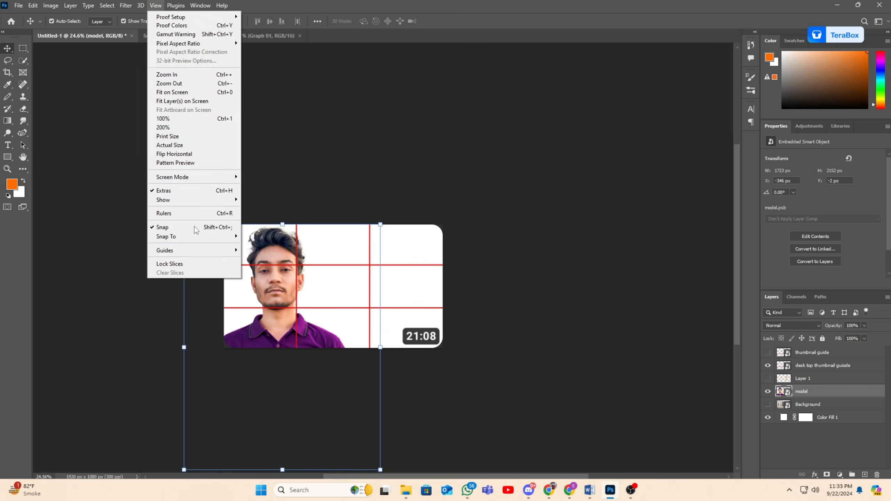
pyautogui.click(154, 228)
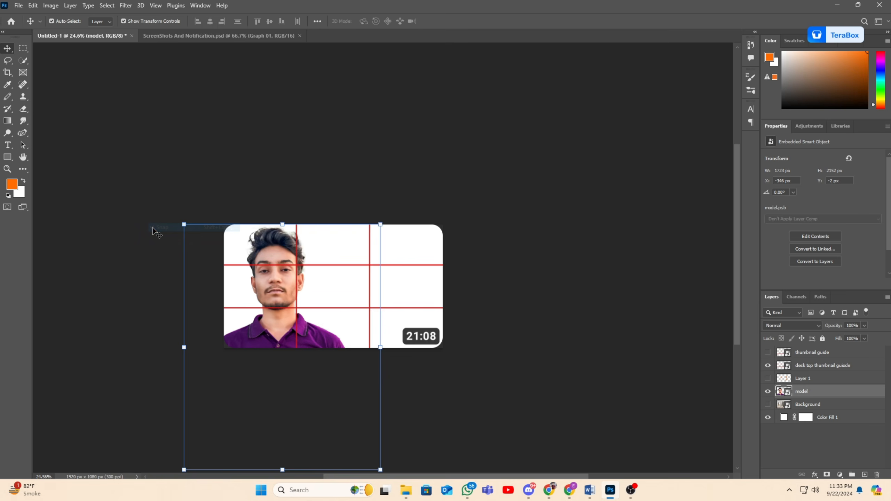
pyautogui.click(155, 5)
pyautogui.moveTo(191, 239)
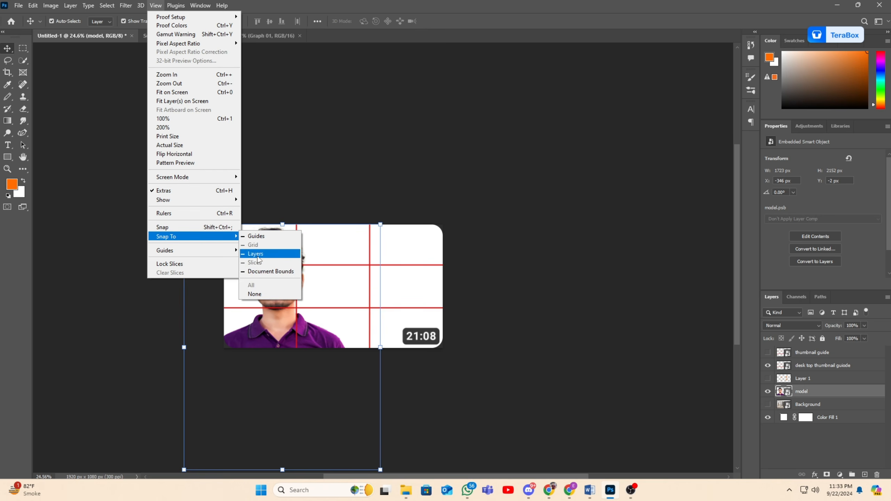
pyautogui.click(252, 295)
pyautogui.click(125, 6)
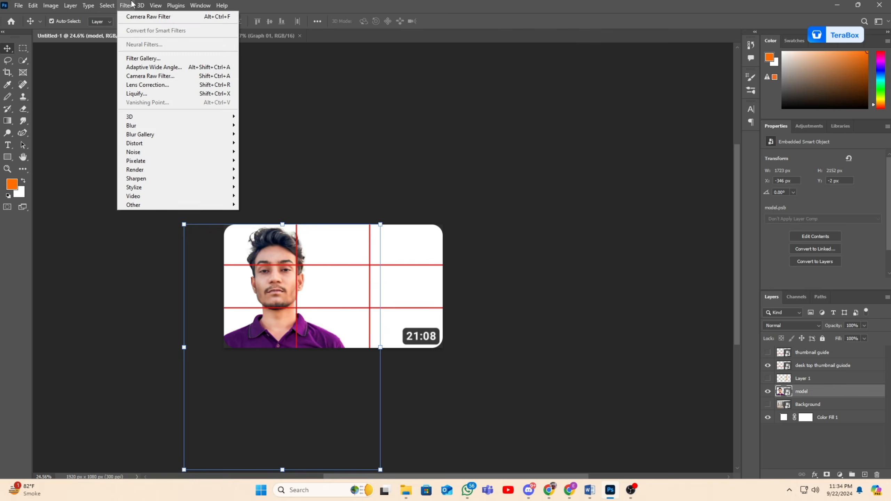
pyautogui.moveTo(155, 5)
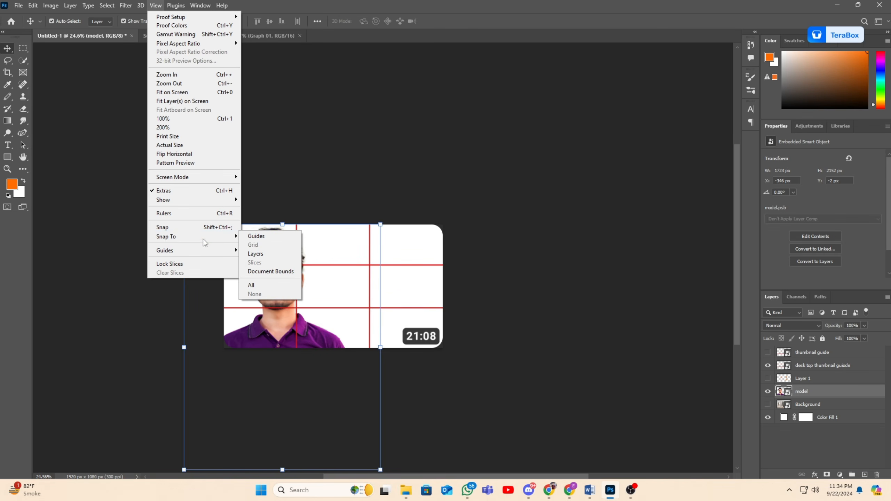
pyautogui.click(276, 261)
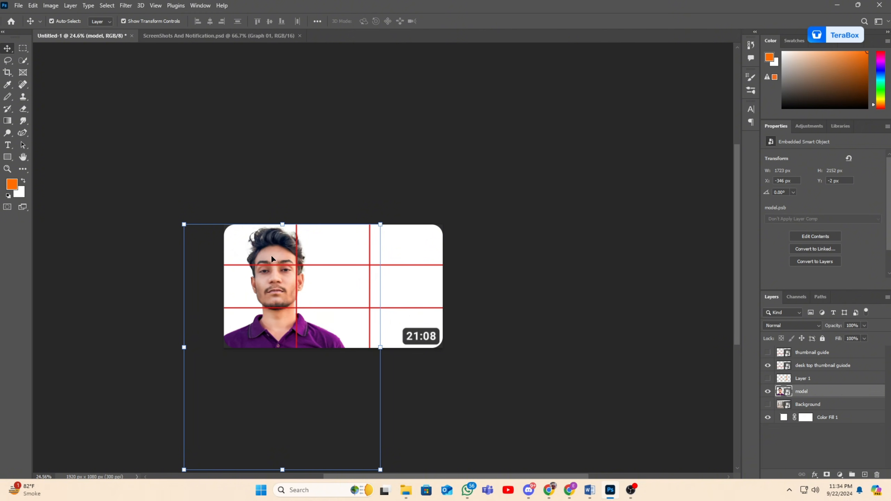
# Start a new guide layout for the canvas, trying out rows and turning them off so only columns stay enabled
pyautogui.click(157, 5)
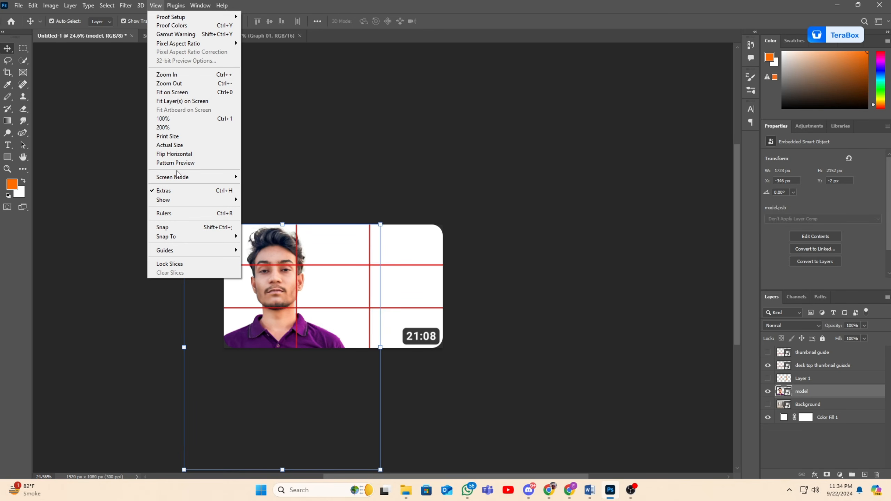
pyautogui.moveTo(185, 250)
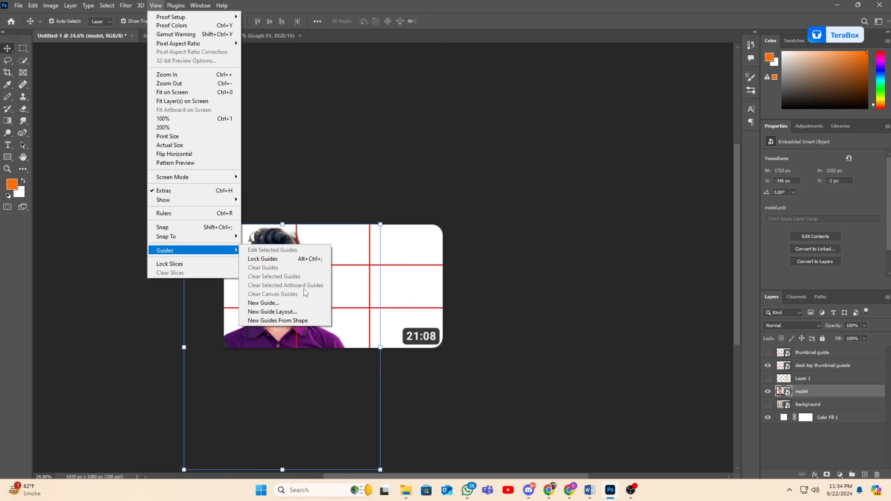
pyautogui.click(292, 311)
pyautogui.moveTo(236, 287); pyautogui.dragTo(421, 163)
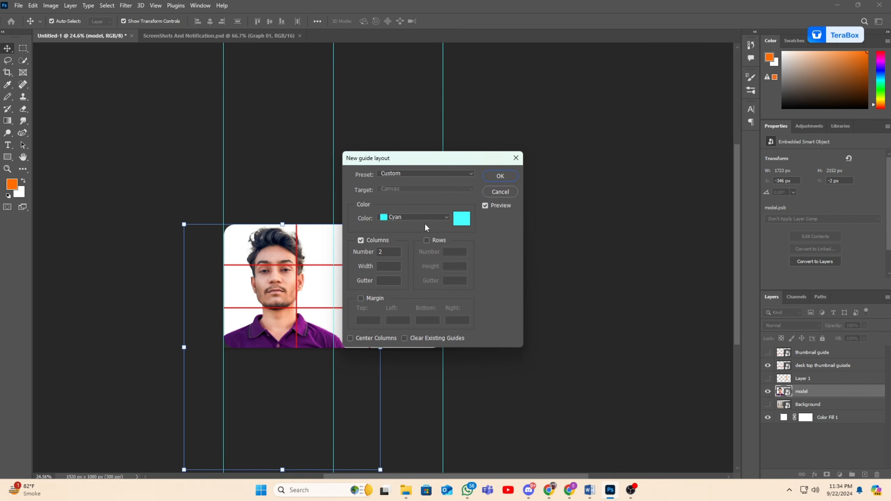
pyautogui.click(387, 281)
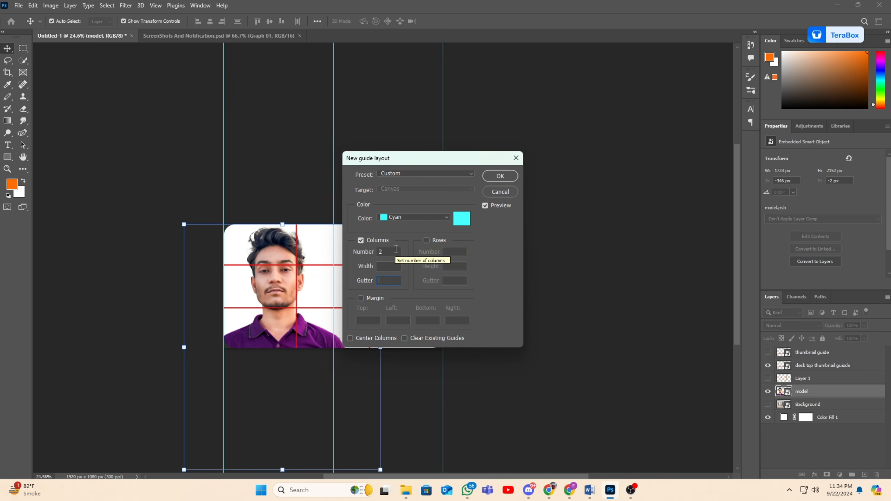
pyautogui.click(426, 241)
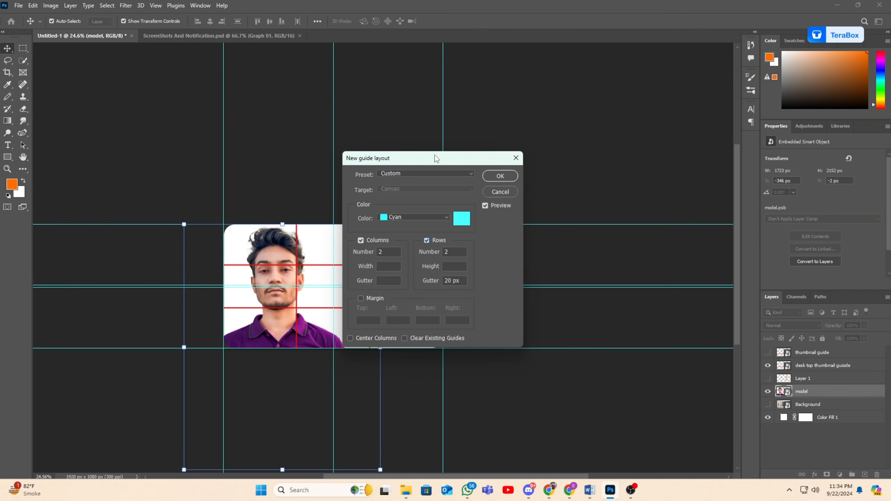
pyautogui.moveTo(436, 159); pyautogui.dragTo(560, 148)
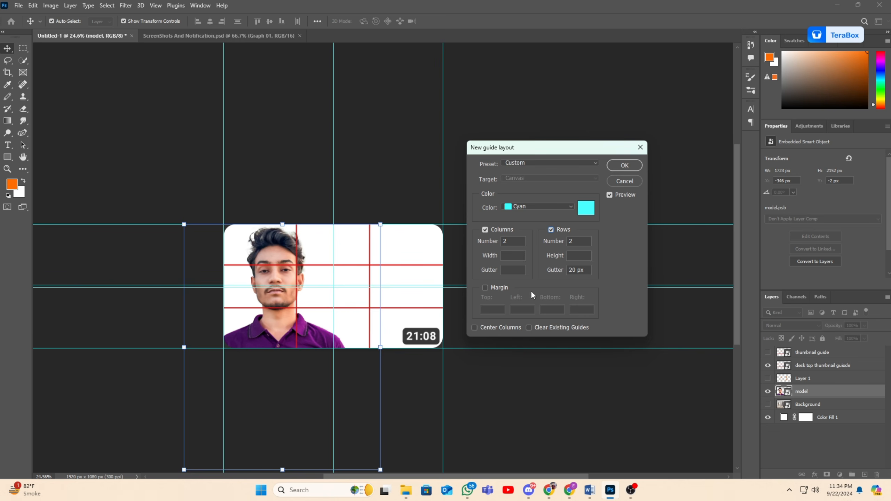
pyautogui.click(551, 230)
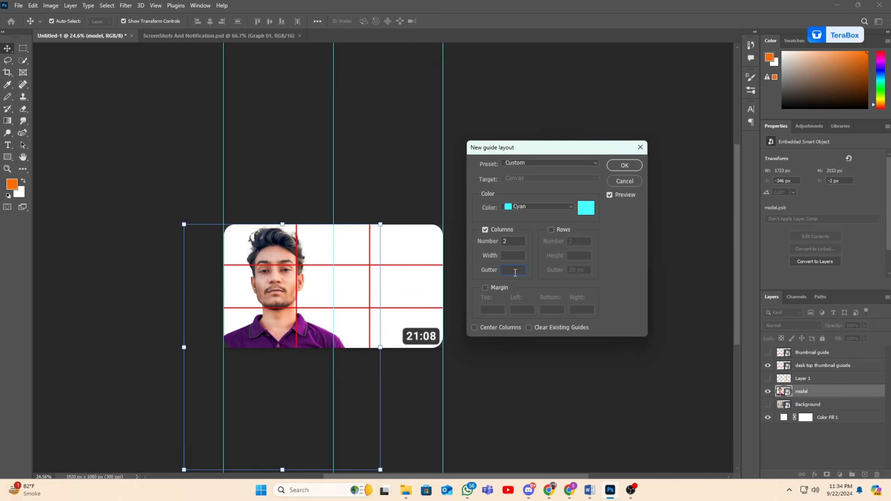
# Create the guide layout with 2 columns and a 0 px gutter, after trying a 20 px gutter and 3 columns
pyautogui.write('20')
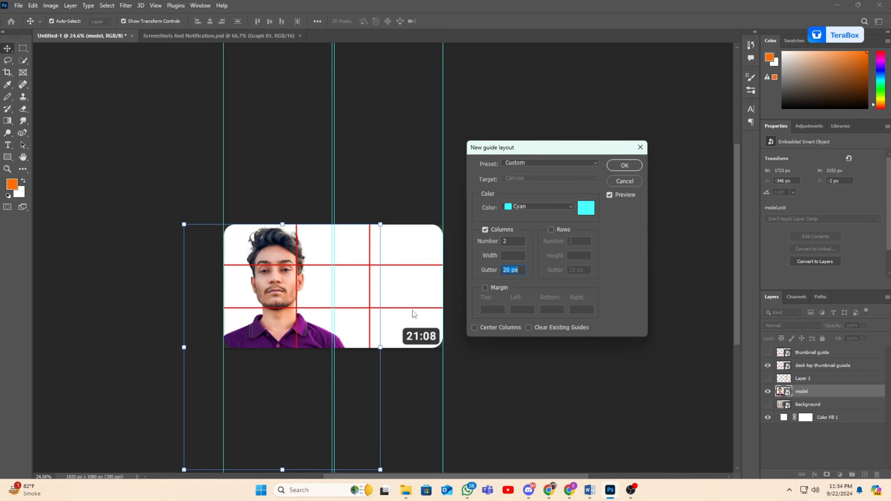
pyautogui.write('0')
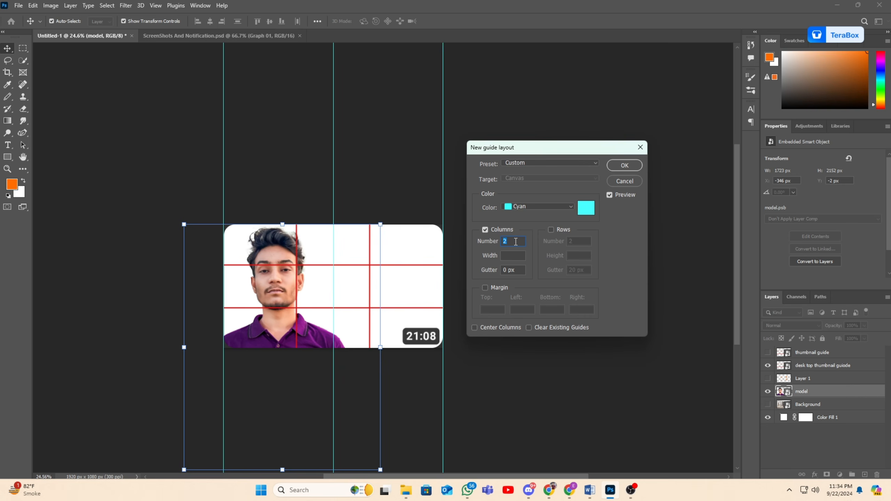
pyautogui.write('3')
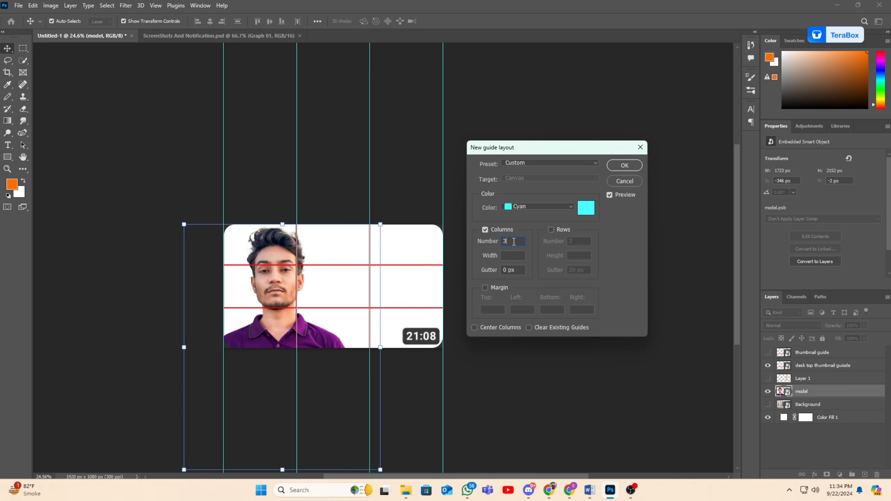
pyautogui.write('2')
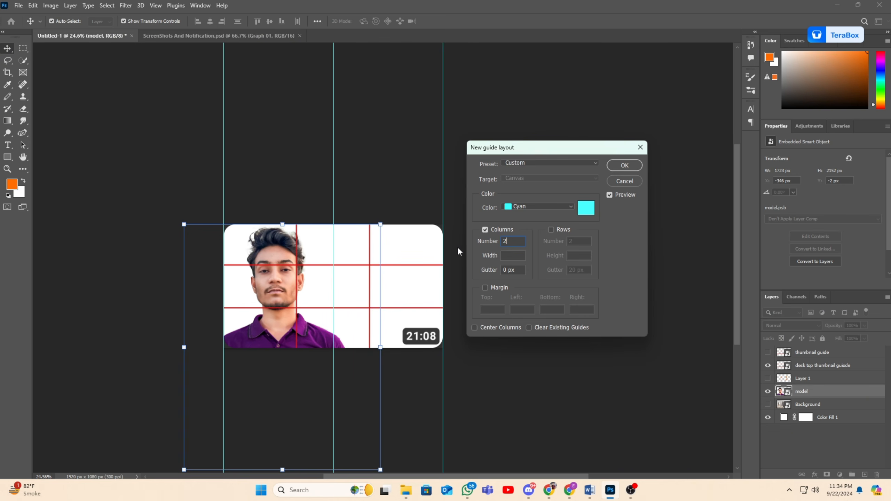
pyautogui.click(621, 165)
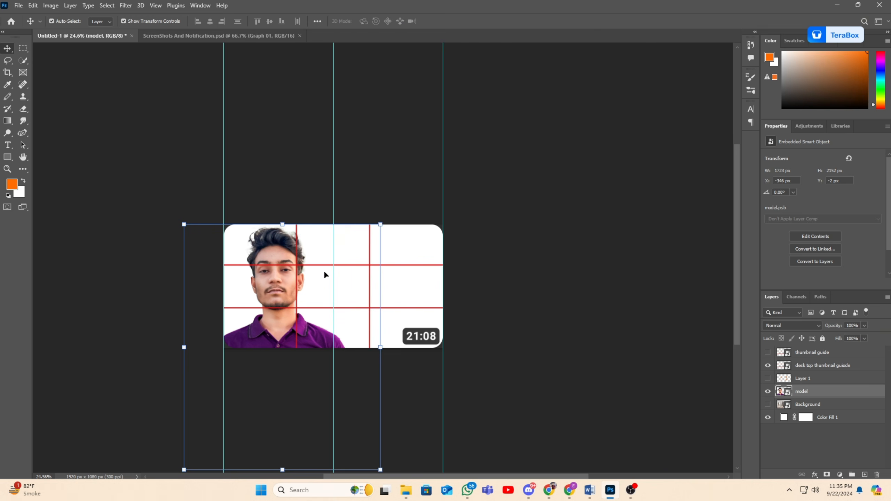
# Move the model so the face is centred on the middle vertical guide, and leave no layer selected
pyautogui.moveTo(275, 284); pyautogui.dragTo(335, 284)
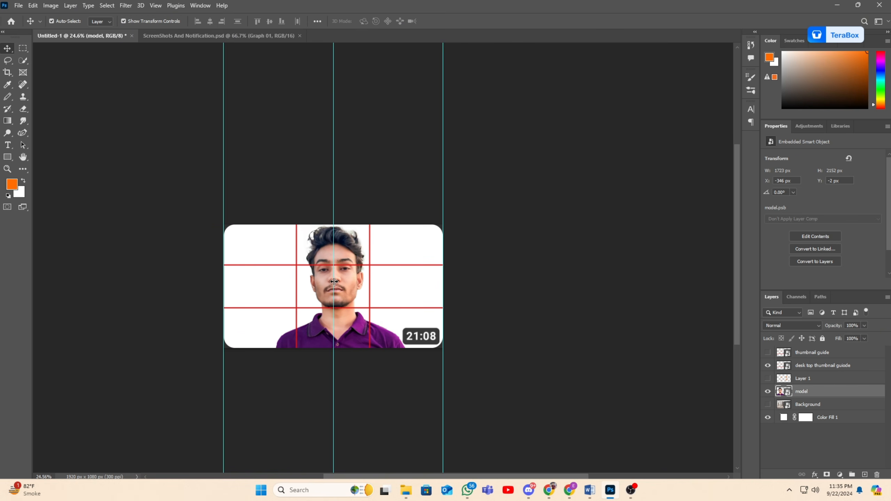
pyautogui.click(377, 184)
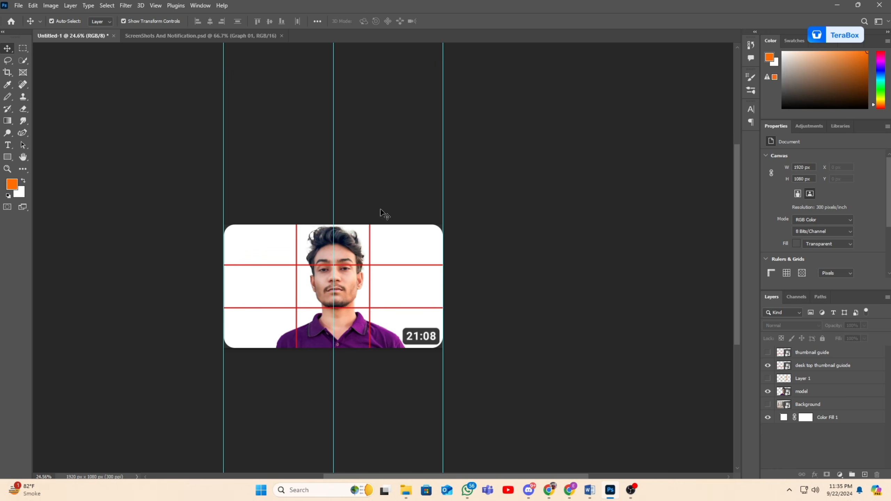
pyautogui.moveTo(348, 281)
pyautogui.mouseDown()
pyautogui.moveTo(340, 283)
pyautogui.moveTo(429, 279)
pyautogui.moveTo(277, 286)
pyautogui.moveTo(399, 289)
pyautogui.moveTo(338, 290)
pyautogui.moveTo(381, 283)
pyautogui.moveTo(341, 283)
pyautogui.mouseUp()
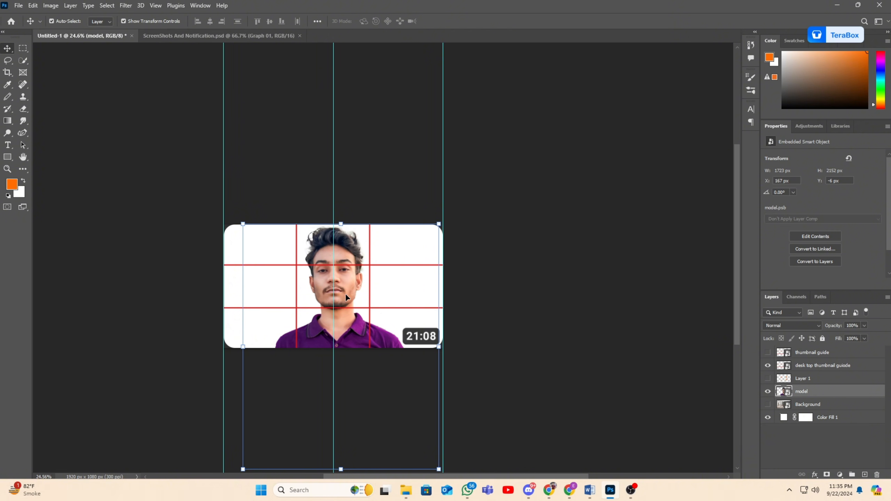
pyautogui.scroll(5, 345, 293)
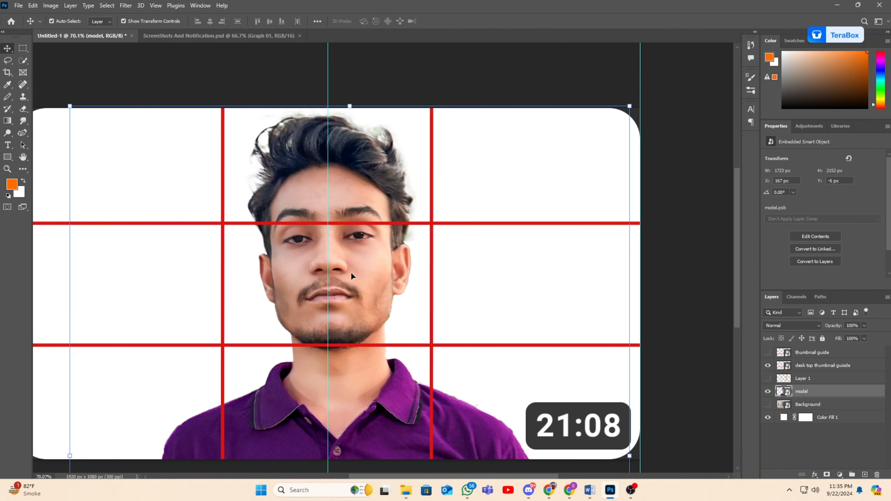
pyautogui.scroll(-2, 349, 274)
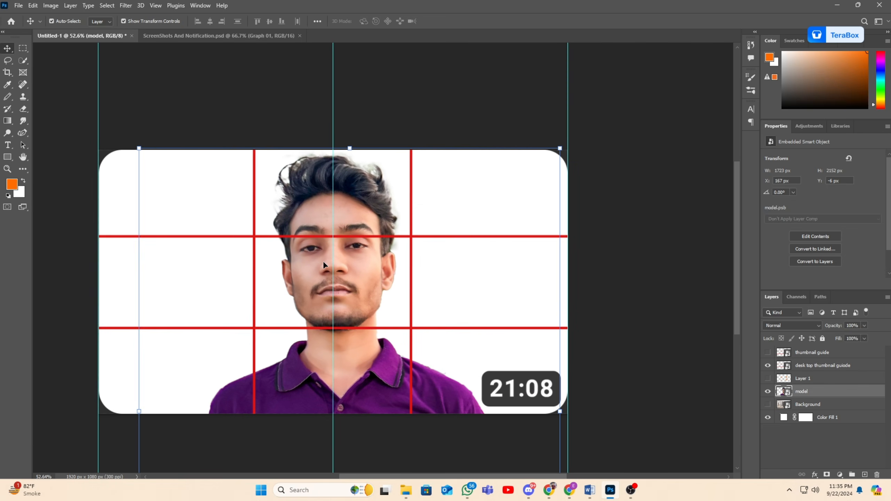
pyautogui.scroll(-2, 344, 295)
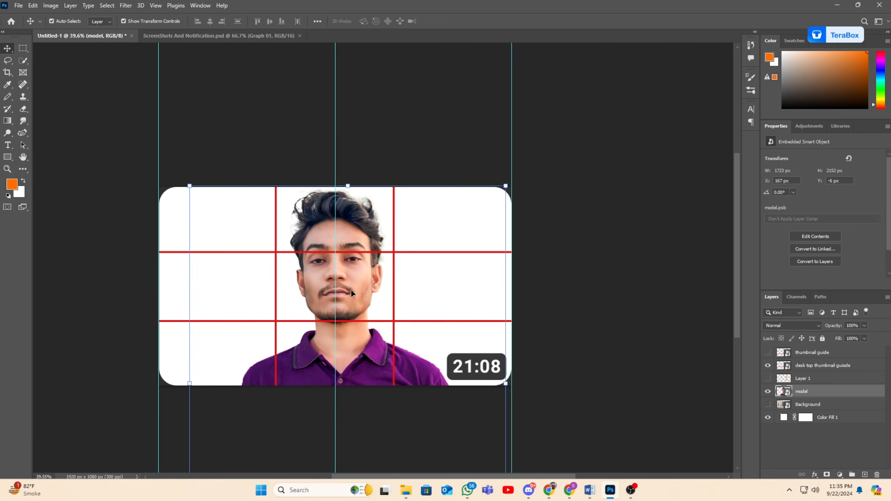
pyautogui.scroll(-1, 351, 289)
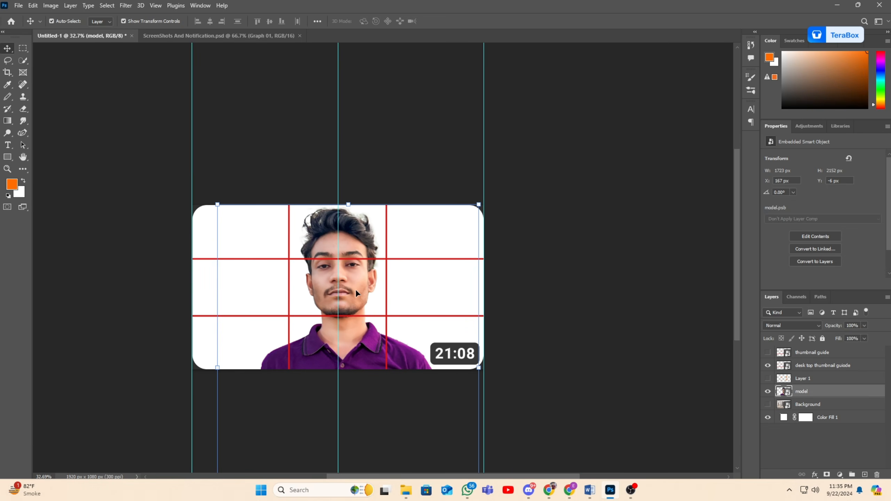
pyautogui.click(610, 322)
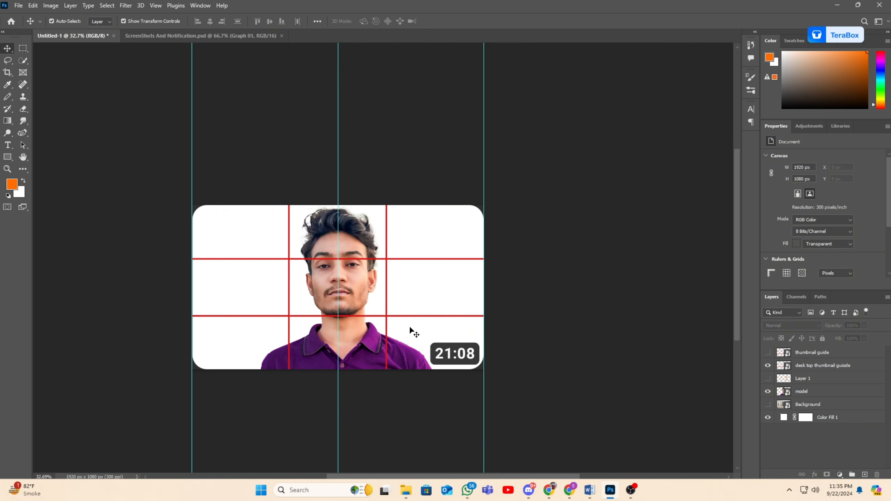
# Select and show the Background layer, and hide the desktop thumbnail guide overlay
pyautogui.click(804, 406)
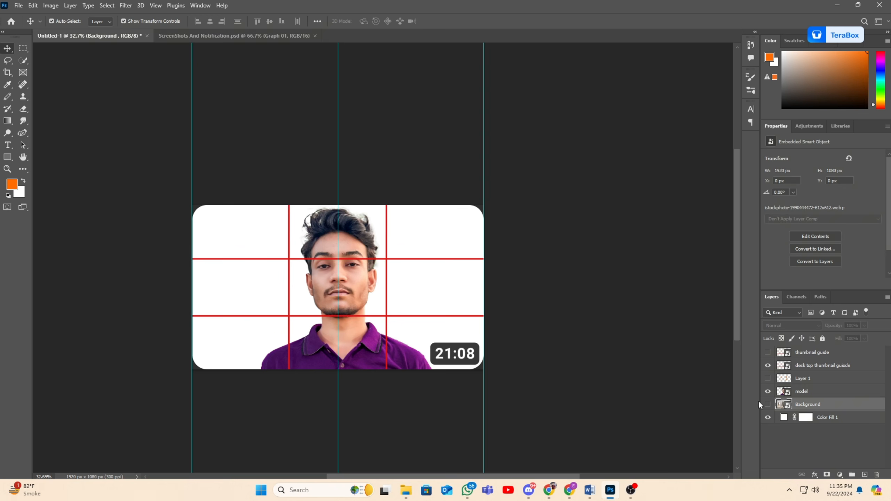
pyautogui.click(768, 405)
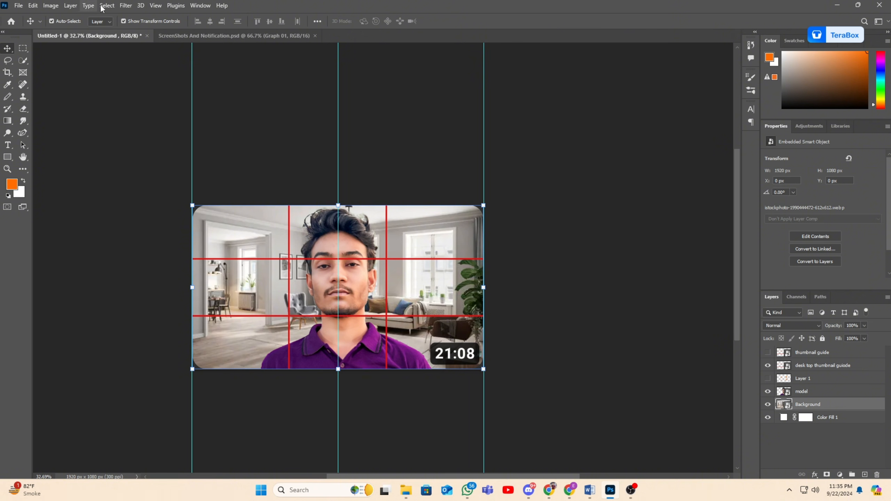
pyautogui.click(125, 6)
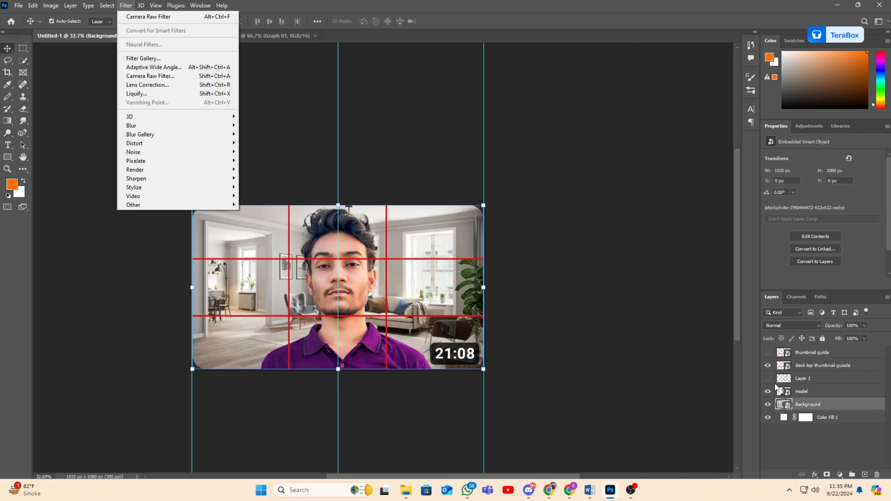
pyautogui.click(769, 366)
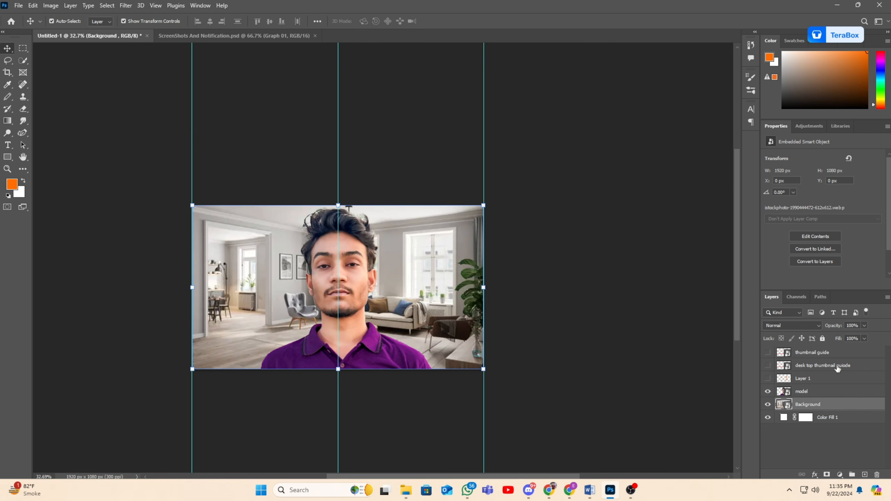
# Clear all guides from the document
pyautogui.click(156, 6)
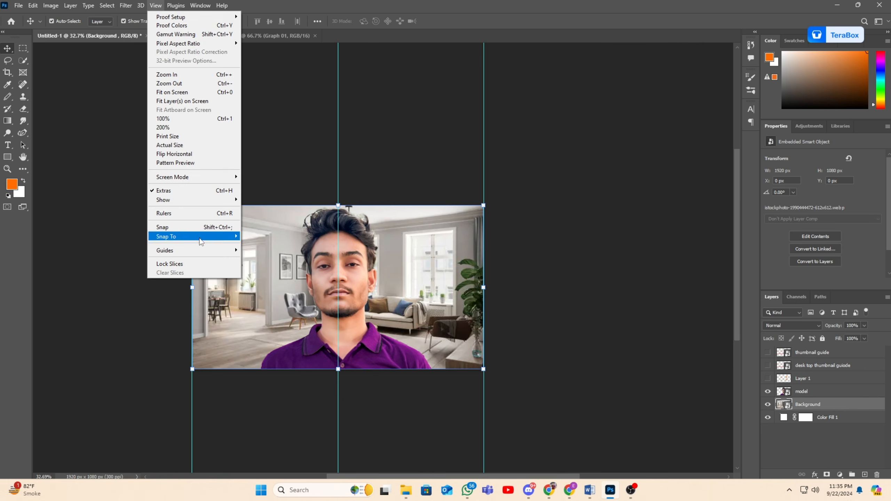
pyautogui.moveTo(203, 251)
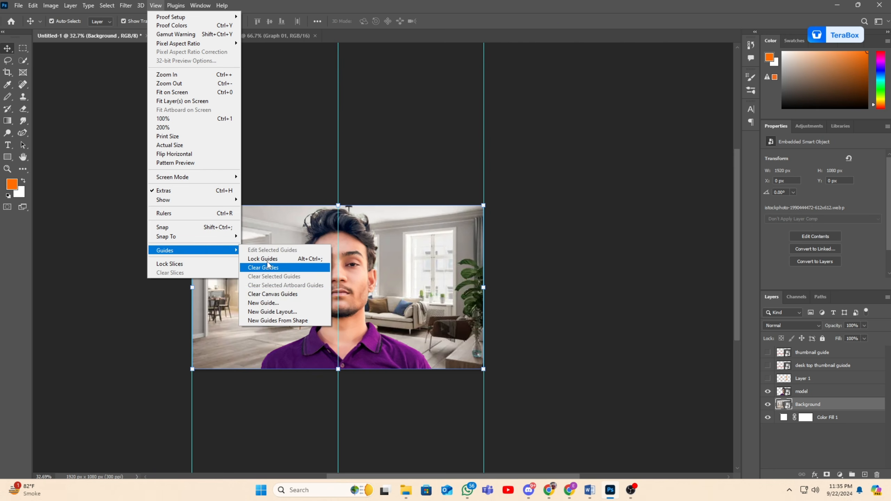
pyautogui.click(268, 267)
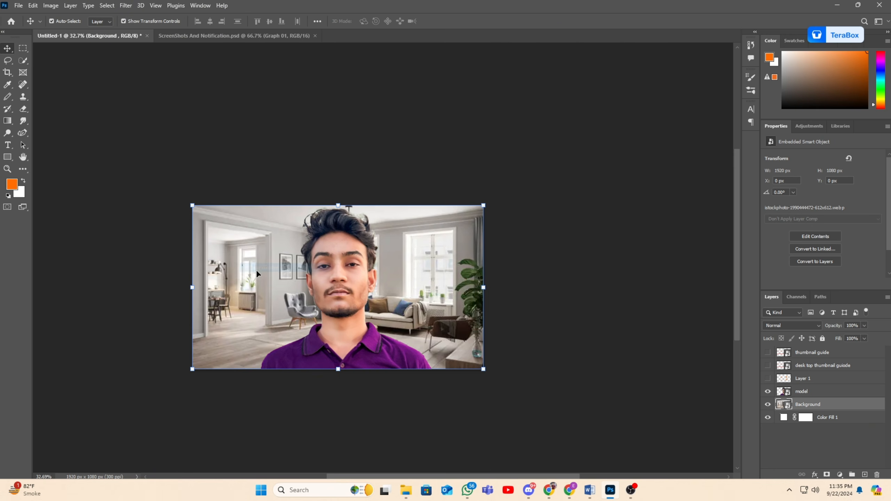
pyautogui.click(127, 5)
pyautogui.moveTo(165, 127)
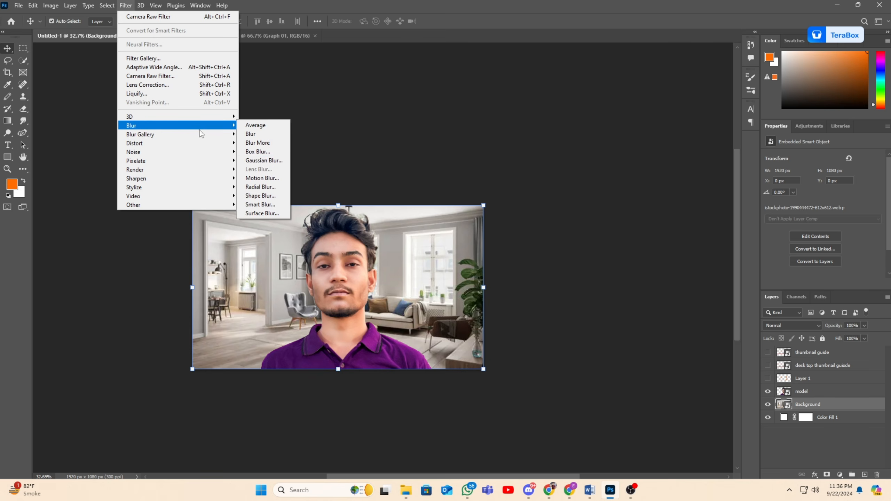
pyautogui.click(262, 152)
pyautogui.click(487, 132)
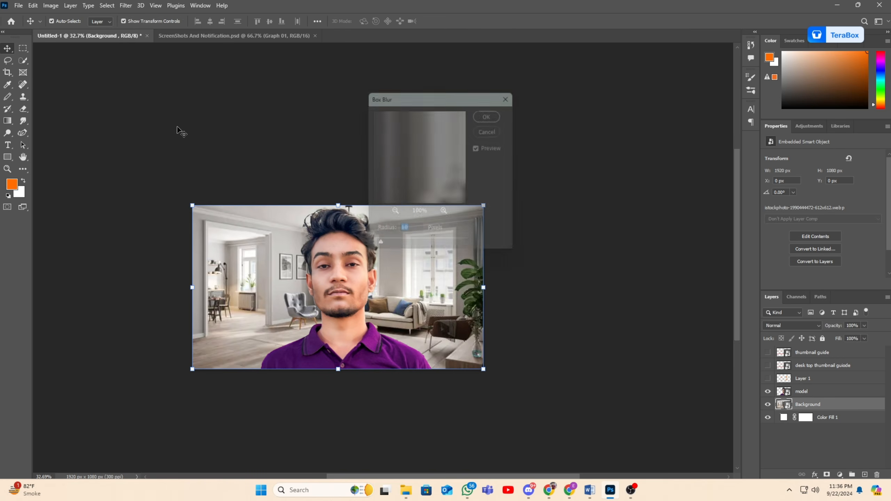
# Apply a Gaussian Blur with a radius of about 4.3 pixels to the Background layer
pyautogui.click(126, 5)
pyautogui.moveTo(210, 126)
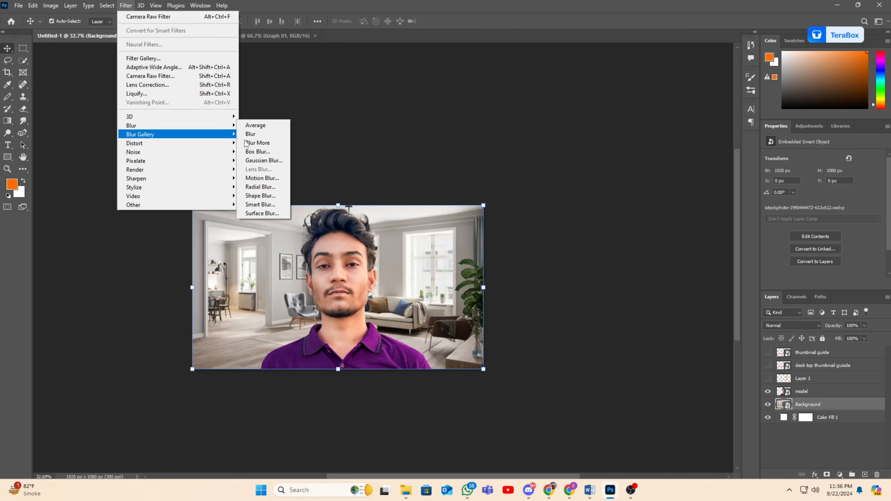
pyautogui.click(264, 160)
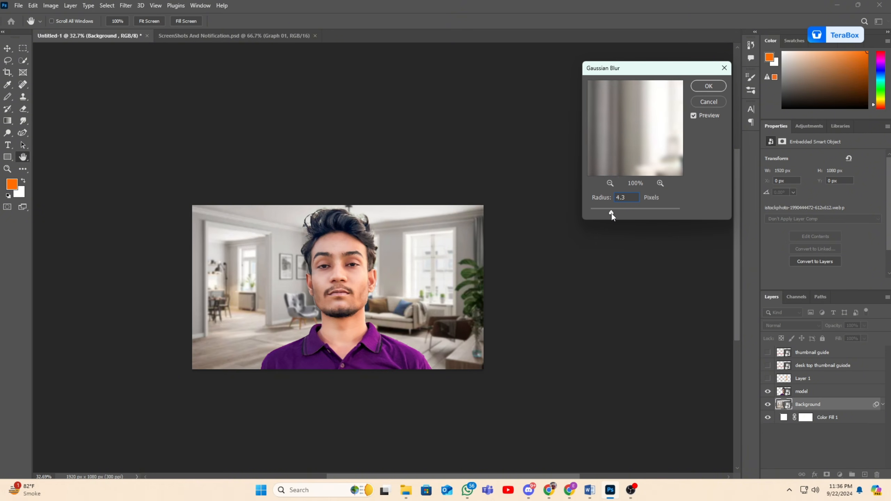
pyautogui.click(701, 88)
pyautogui.click(638, 355)
pyautogui.click(336, 327)
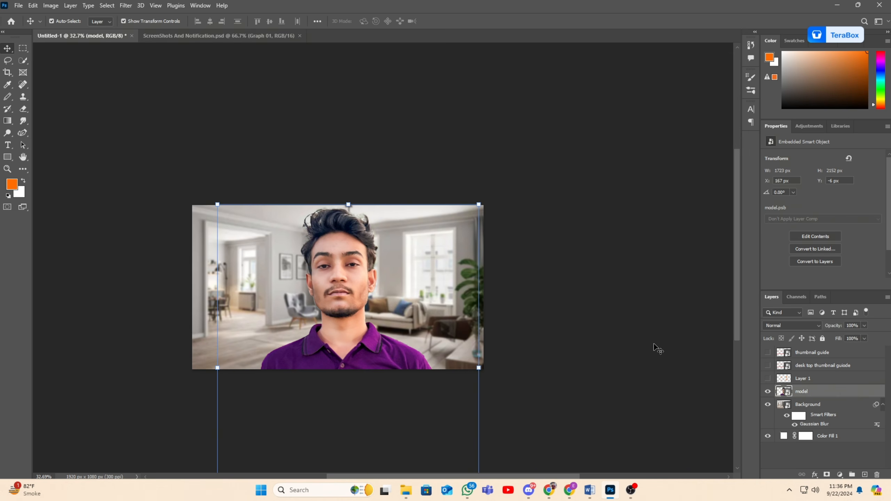
# Add a Hue/Saturation adjustment layer above the Background layer and clip it to that layer
pyautogui.click(816, 405)
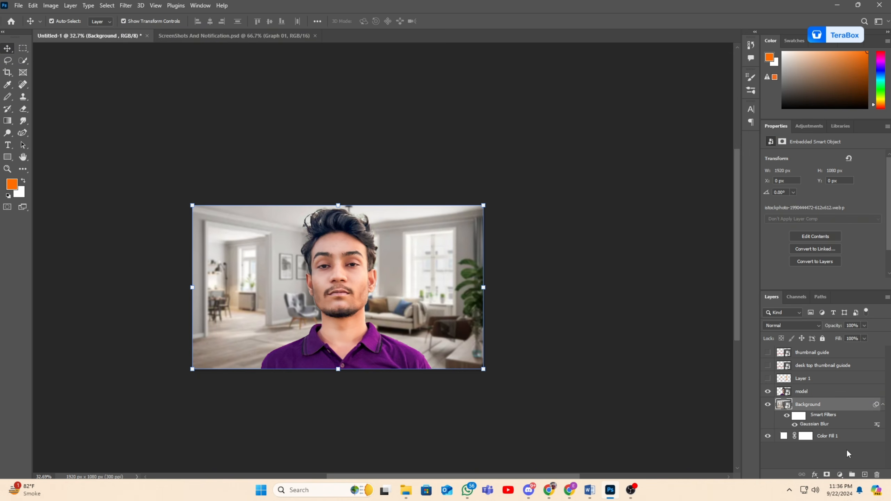
pyautogui.click(840, 475)
pyautogui.click(844, 387)
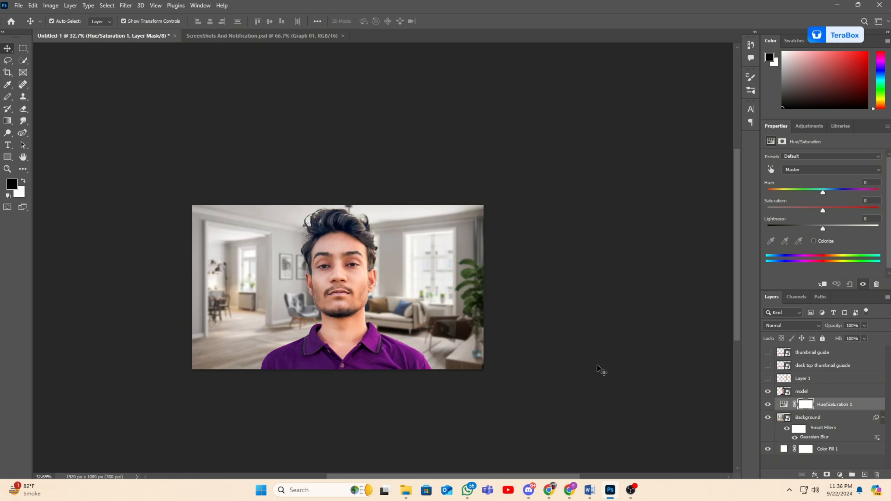
pyautogui.click(823, 284)
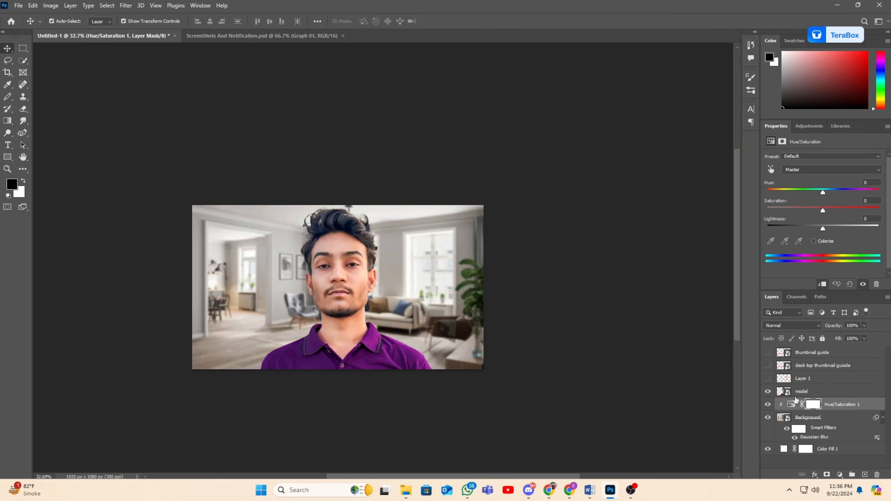
# Colorize the clipped Hue/Saturation layer to a dark blue with hue 200, saturation 87 and lightness -76
pyautogui.click(818, 421)
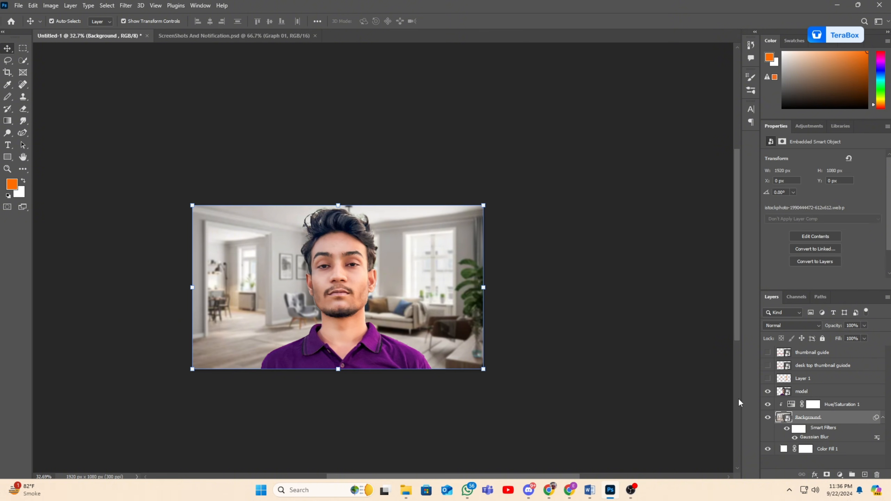
pyautogui.click(850, 408)
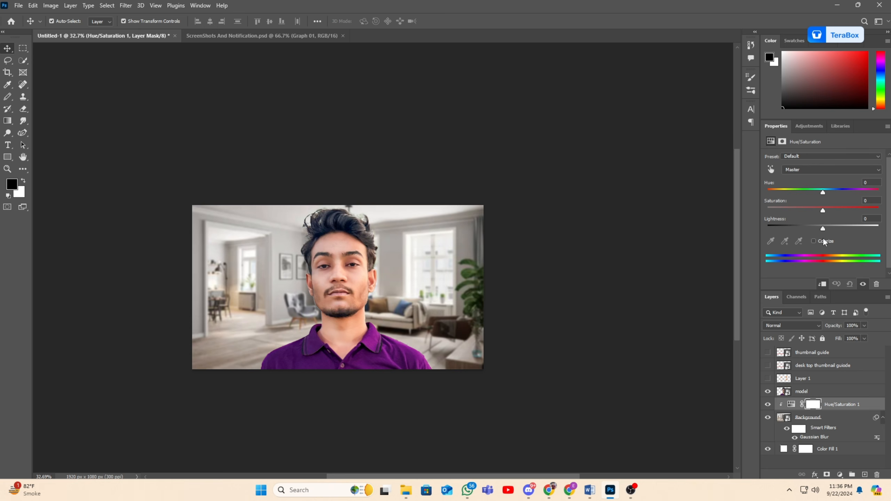
pyautogui.click(814, 242)
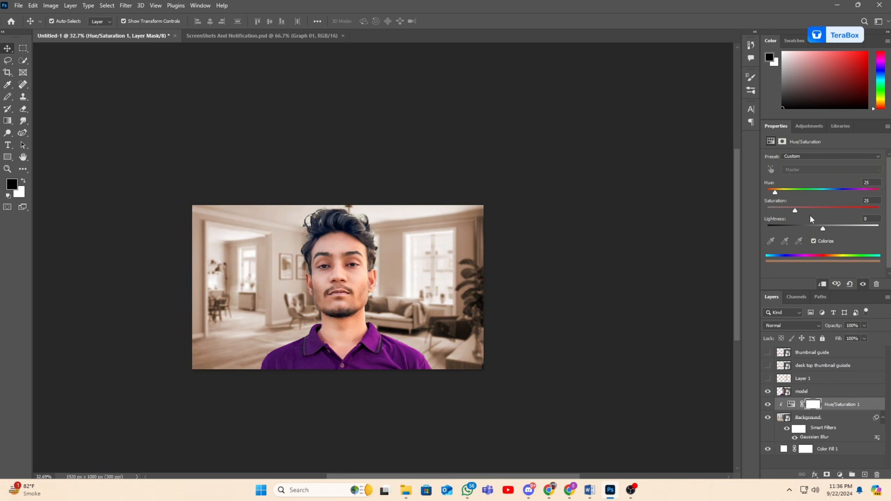
pyautogui.moveTo(809, 190); pyautogui.dragTo(856, 211)
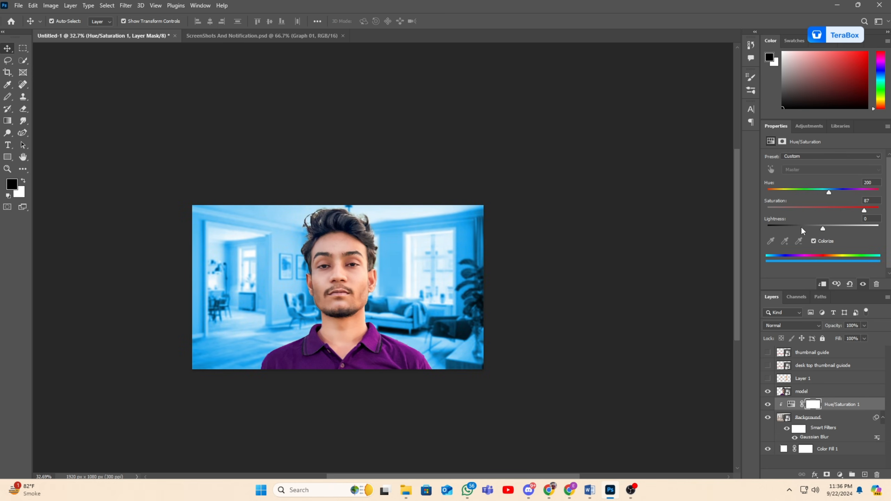
pyautogui.moveTo(802, 228); pyautogui.dragTo(781, 227)
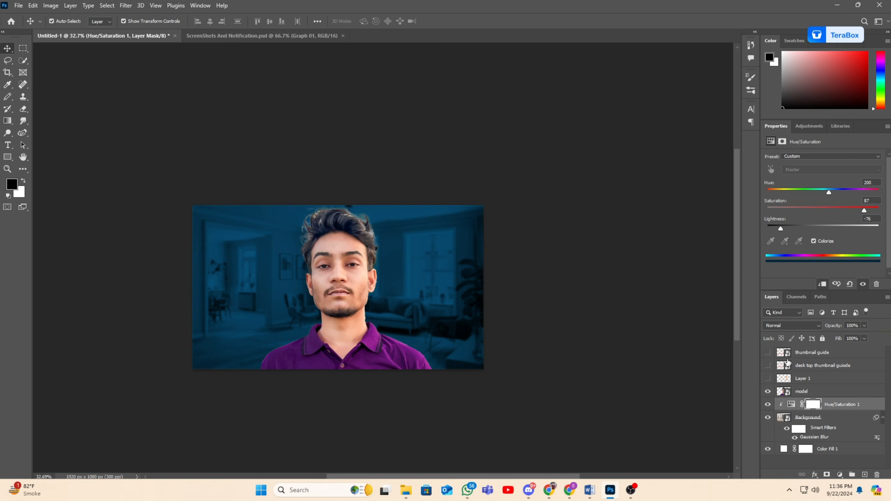
# Hide the Hue/Saturation layer and add an Exposure adjustment directly above the Background layer with exposure at about -2.83
pyautogui.click(768, 405)
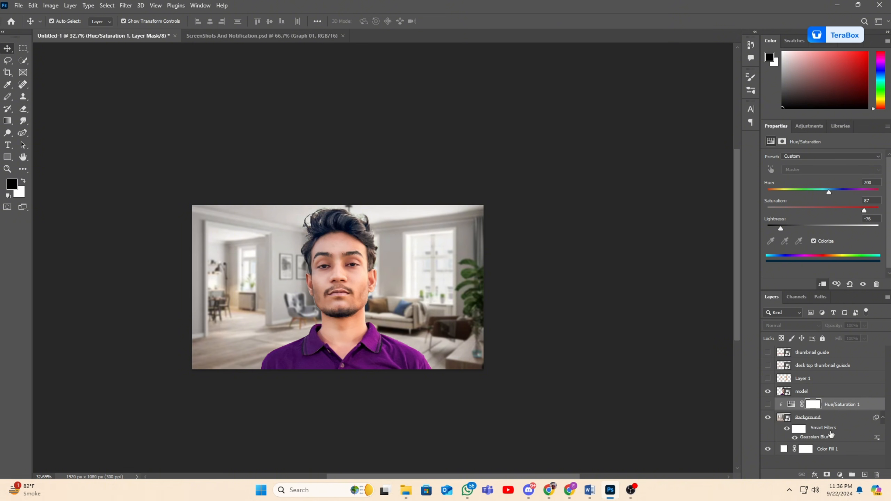
pyautogui.click(826, 417)
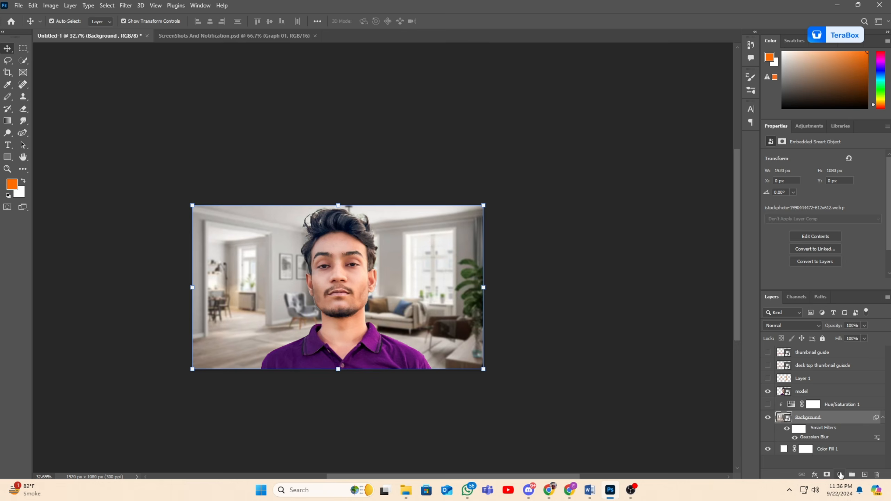
pyautogui.click(840, 474)
pyautogui.click(842, 363)
pyautogui.moveTo(805, 185); pyautogui.dragTo(800, 180)
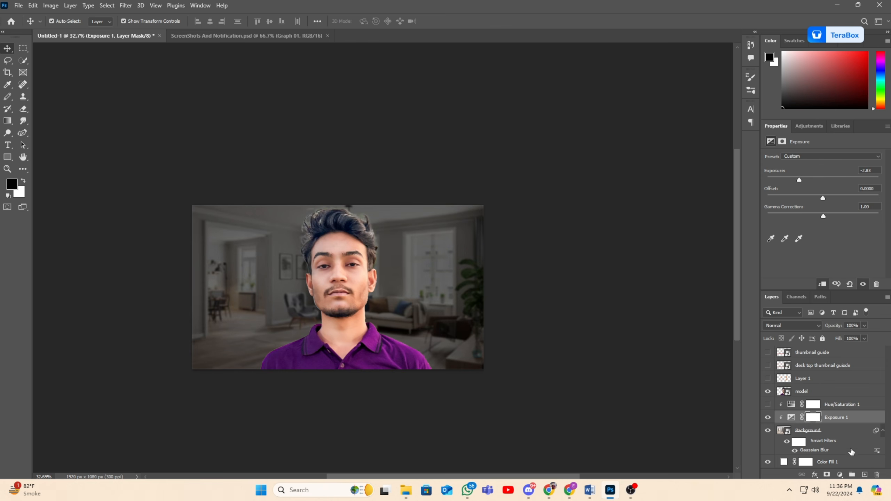
# Add an empty unclipped layer between the model and Hue/Saturation layers and set its blend mode to Linear Dodge (Add)
pyautogui.click(865, 474)
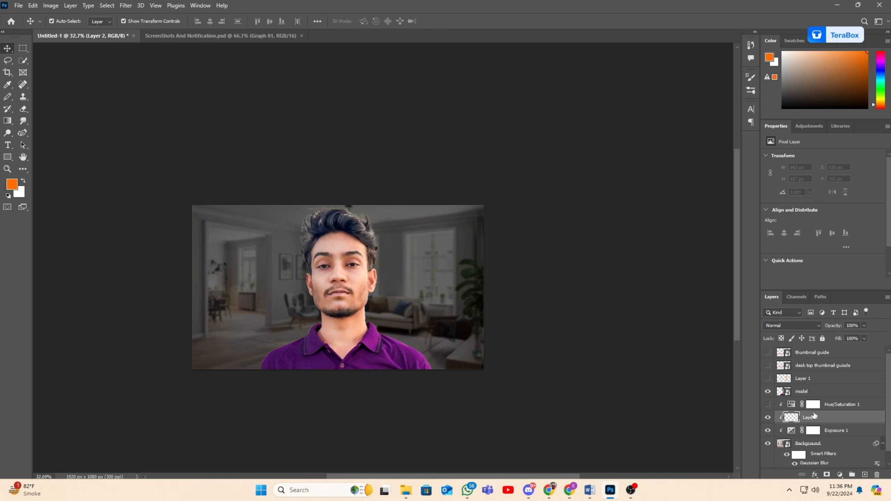
pyautogui.moveTo(814, 418); pyautogui.dragTo(811, 408)
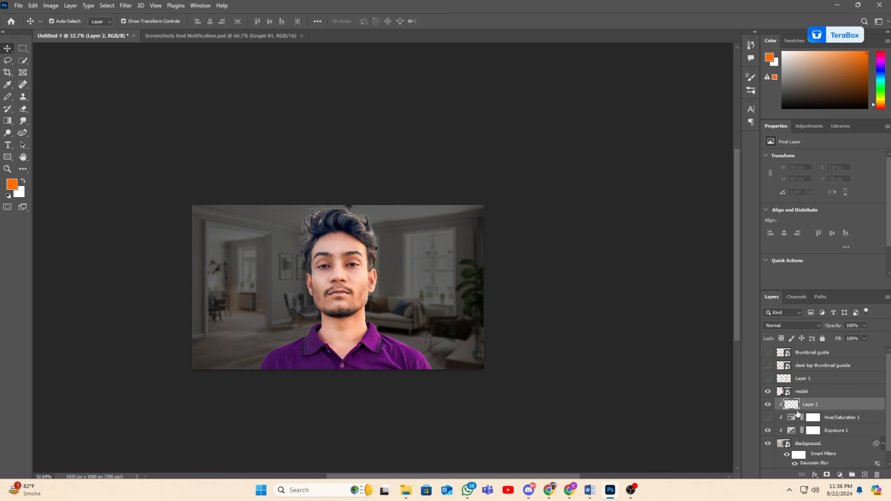
pyautogui.click(789, 326)
pyautogui.click(792, 337)
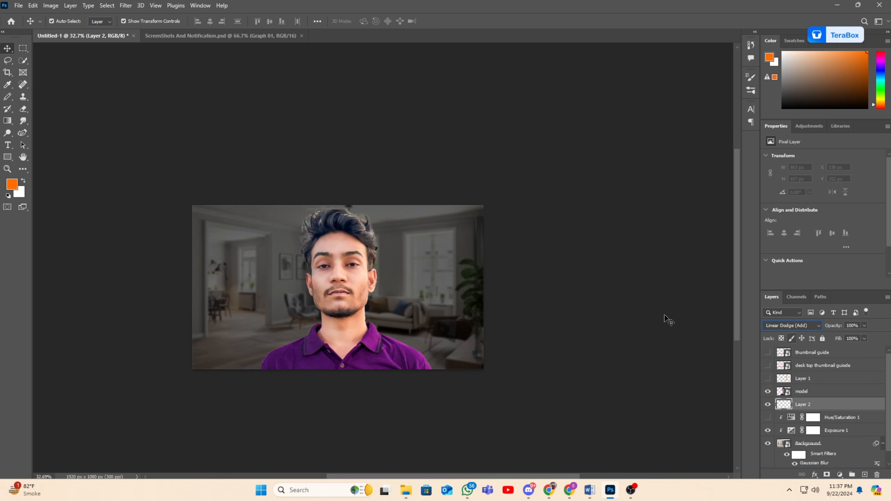
# Try painting a white glow behind the model's shoulders on Layer 2 with a large Brush at 0% hardness
pyautogui.click(24, 182)
pyautogui.rightClick(4, 101)
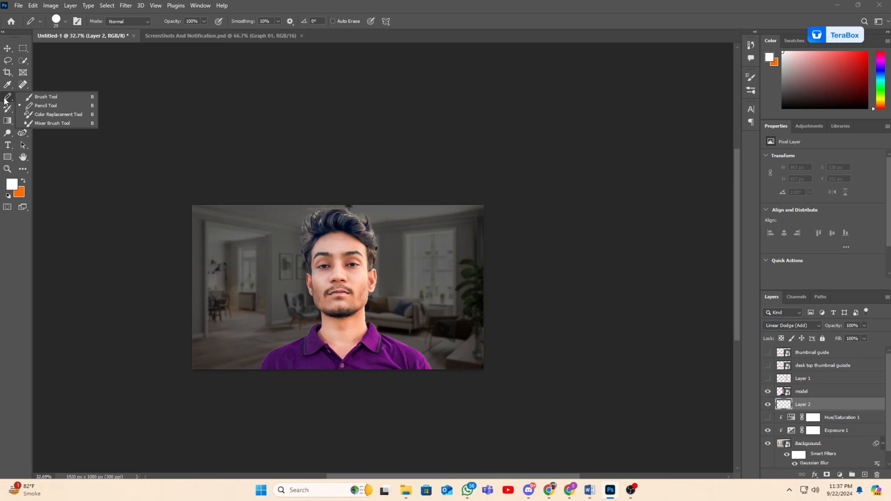
pyautogui.click(20, 100)
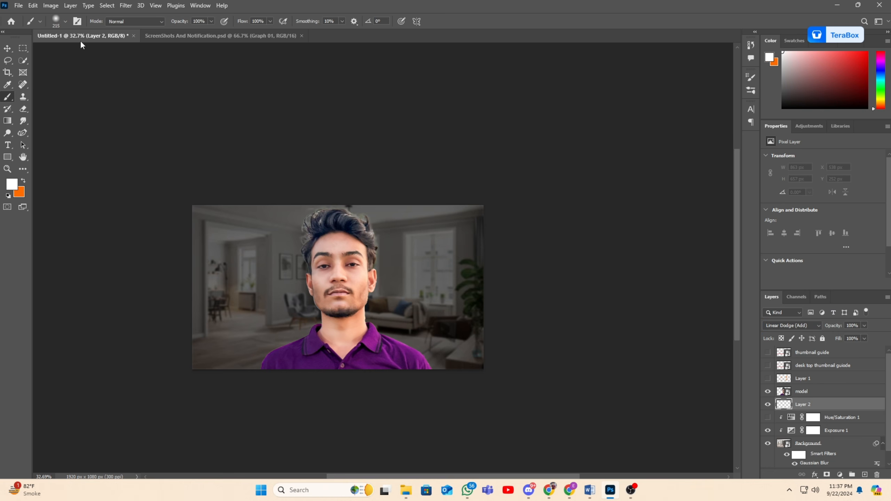
pyautogui.rightClick(326, 287)
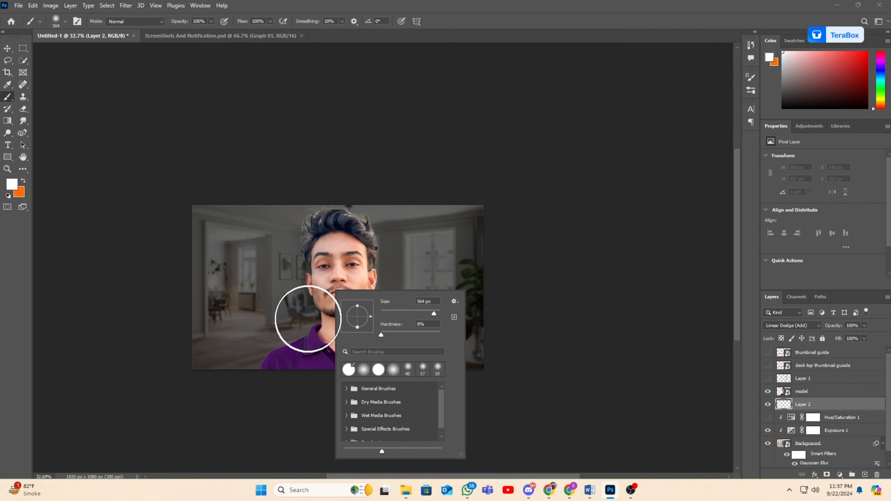
pyautogui.moveTo(296, 311); pyautogui.dragTo(335, 325)
pyautogui.moveTo(308, 337)
pyautogui.mouseDown()
pyautogui.moveTo(291, 255)
pyautogui.moveTo(317, 350)
pyautogui.moveTo(301, 354)
pyautogui.moveTo(370, 358)
pyautogui.moveTo(316, 362)
pyautogui.mouseUp()
pyautogui.click(302, 354)
pyautogui.hotkey('ctrl', 'z')
pyautogui.click(315, 362)
pyautogui.click(374, 349)
pyautogui.scroll(-1, 377, 358)
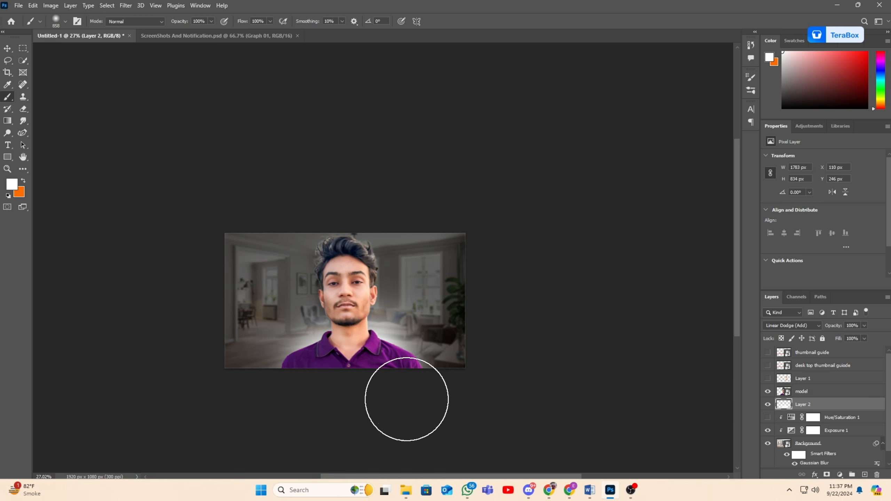
pyautogui.scroll(2, 397, 341)
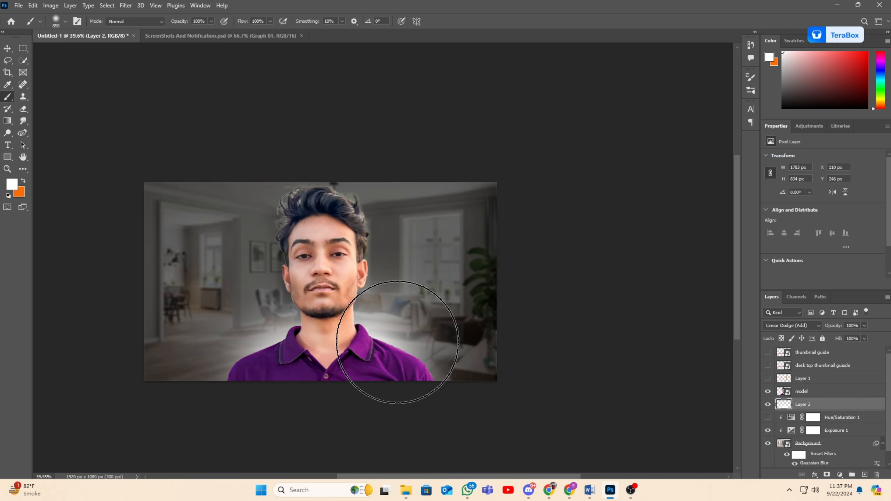
# Undo the white glow strokes on Layer 2
pyautogui.hotkey('ctrl', 'z')
pyautogui.hotkey('ctrl', 'z')
pyautogui.moveTo(351, 353); pyautogui.dragTo(330, 352)
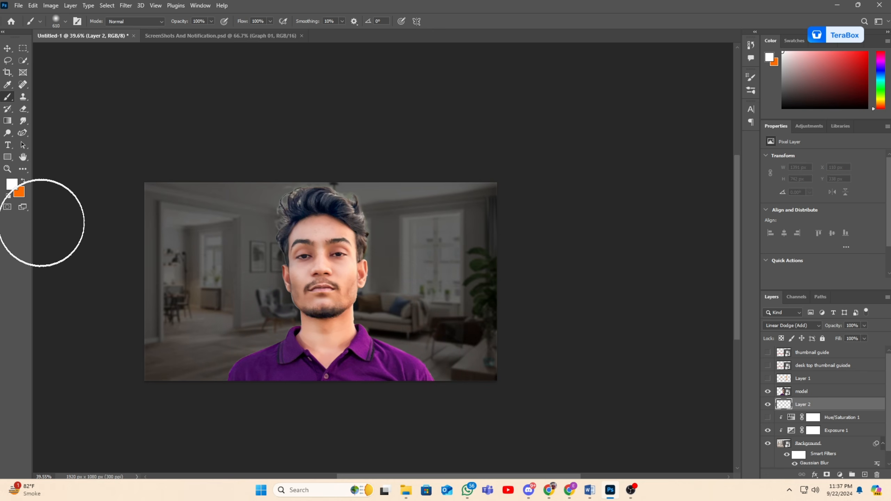
# Set the foreground colour to bright cyan with hue 188 and try painting a soft glow behind the model's shoulders
pyautogui.click(11, 183)
pyautogui.moveTo(694, 314); pyautogui.dragTo(695, 305)
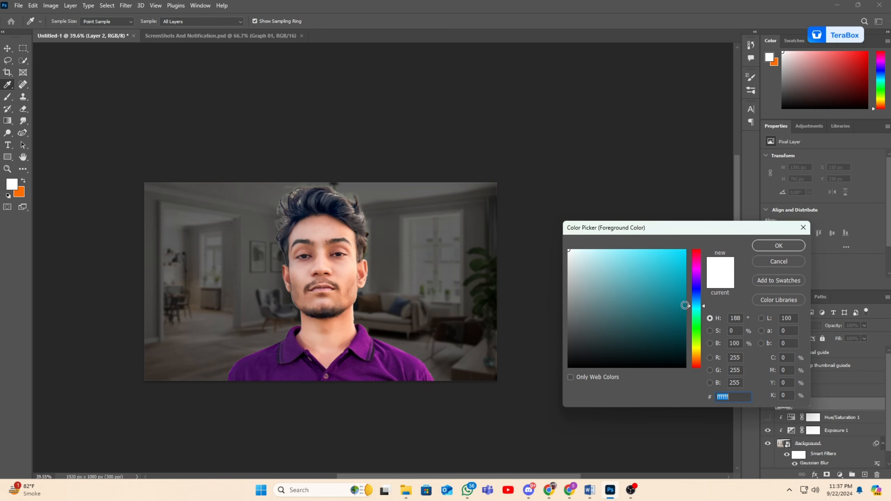
pyautogui.click(686, 250)
pyautogui.click(778, 247)
pyautogui.moveTo(318, 361)
pyautogui.mouseDown()
pyautogui.moveTo(370, 369)
pyautogui.moveTo(363, 342)
pyautogui.moveTo(411, 399)
pyautogui.mouseUp()
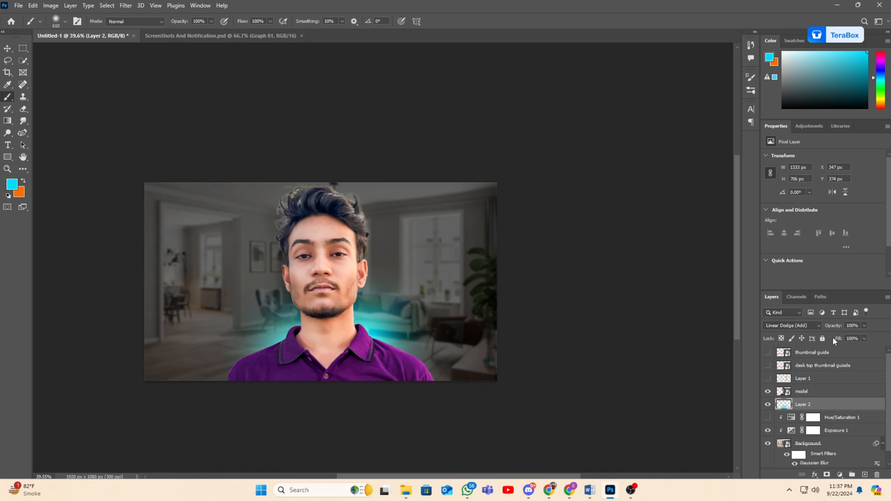
# Undo the cyan glow strokes so Layer 2 is empty again
pyautogui.moveTo(832, 325); pyautogui.dragTo(818, 327)
pyautogui.scroll(-3, 375, 348)
pyautogui.hotkey('ctrl', 'z')
pyautogui.hotkey('ctrl', 'z')
pyautogui.hotkey('ctrl', 'z')
pyautogui.hotkey('ctrl', 'z')
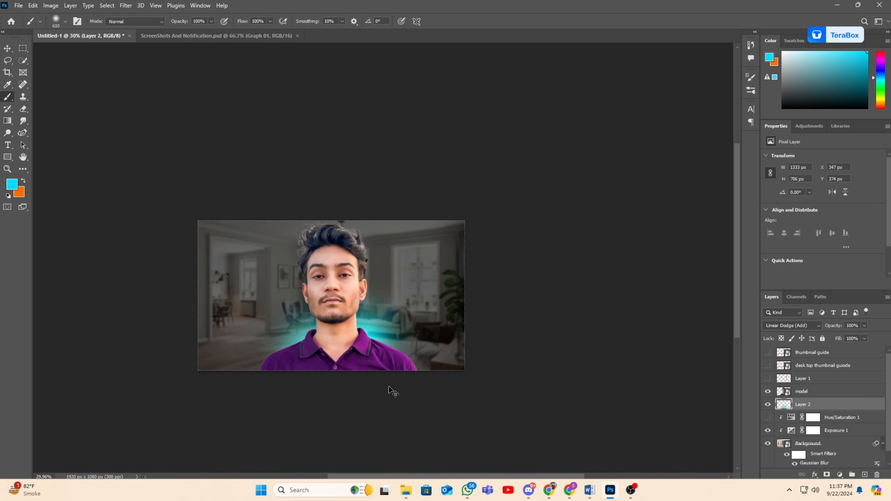
# Try moving the model to the left edge of the canvas, undo the move and deselect the layers
pyautogui.click(13, 52)
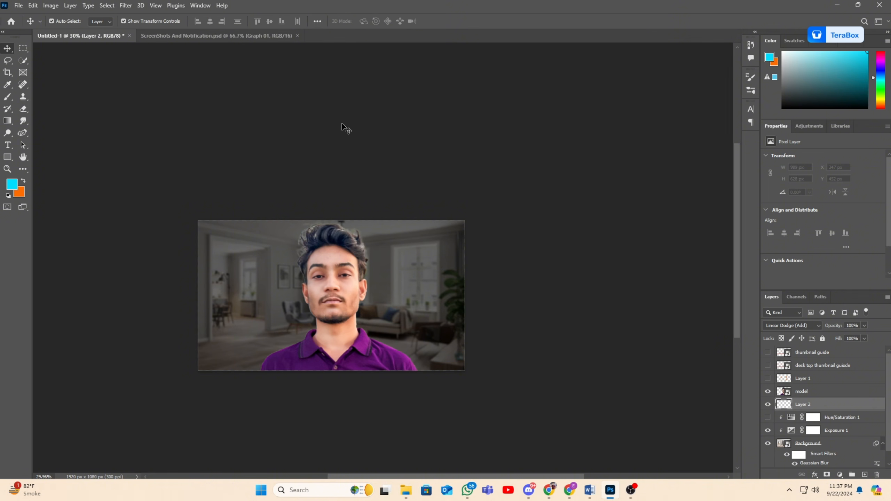
pyautogui.click(342, 127)
pyautogui.moveTo(338, 290); pyautogui.dragTo(234, 296)
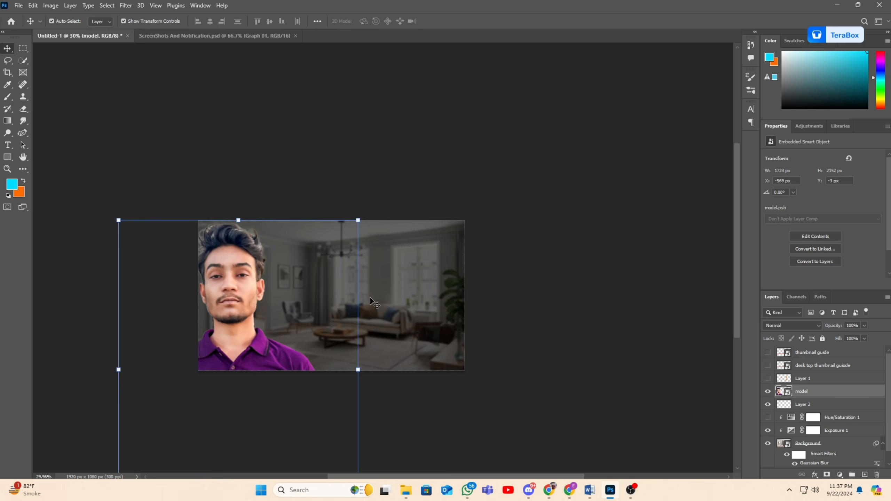
pyautogui.hotkey('ctrl', 'z')
pyautogui.hotkey('ctrl', 'z')
pyautogui.click(532, 338)
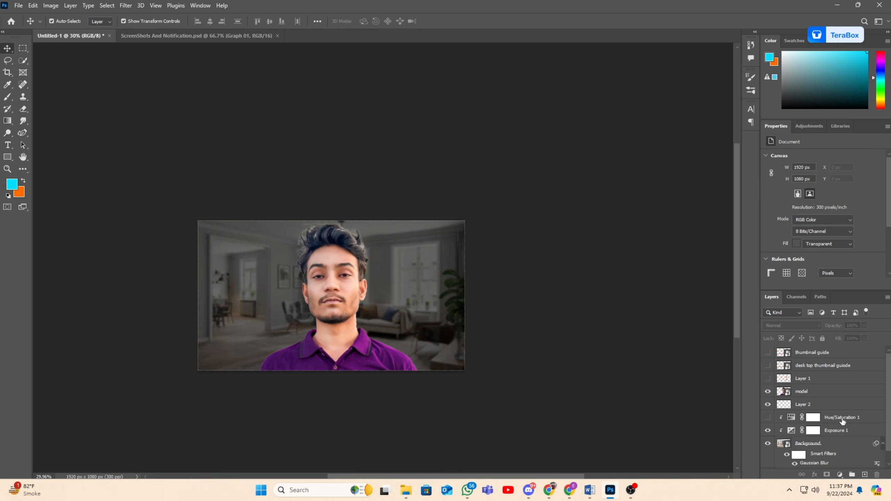
# Add a Gradient fill layer above the Hue/Saturation layer and set the gradient's starting colour to grey 9d9d9d
pyautogui.click(842, 419)
pyautogui.click(840, 474)
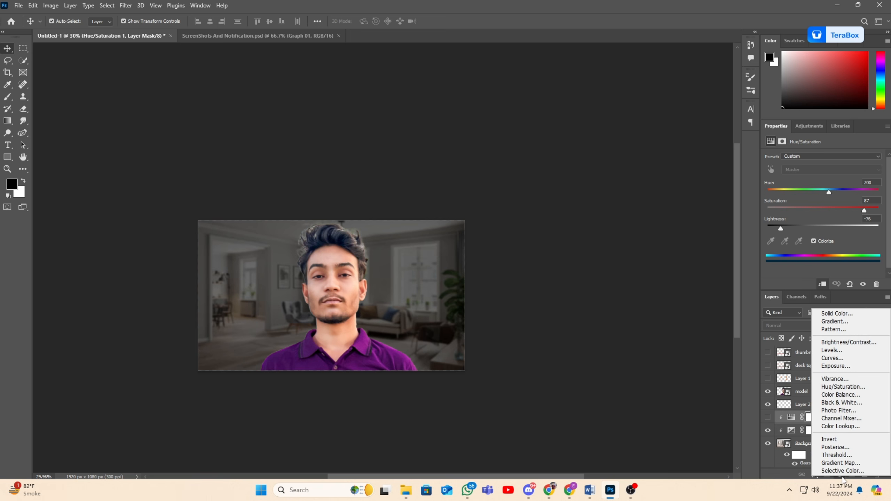
pyautogui.click(844, 322)
pyautogui.click(634, 130)
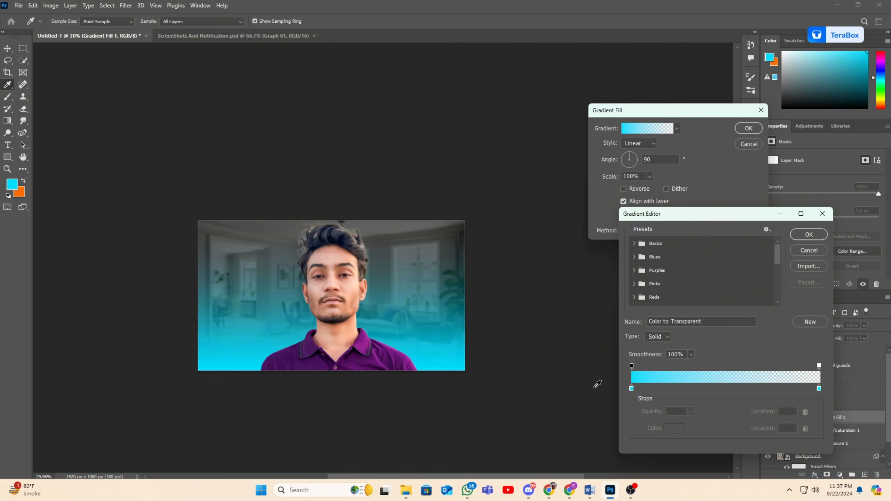
pyautogui.doubleClick(632, 389)
pyautogui.moveTo(593, 303); pyautogui.dragTo(568, 293)
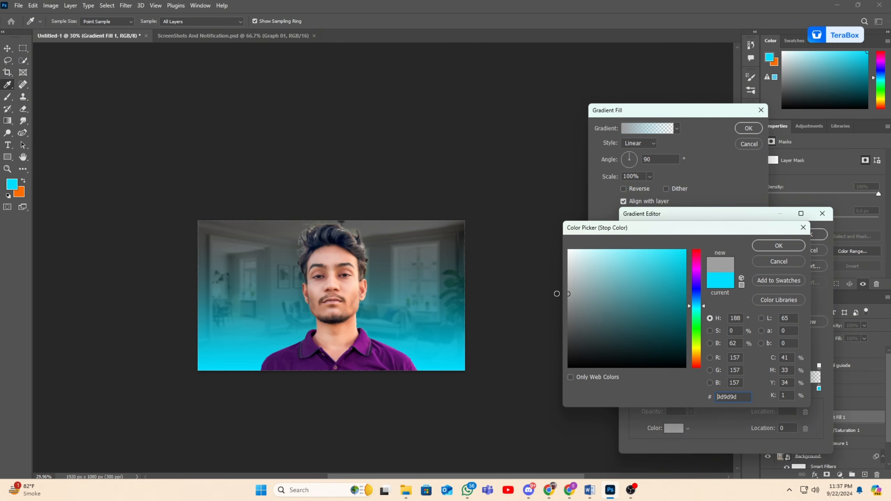
pyautogui.click(770, 246)
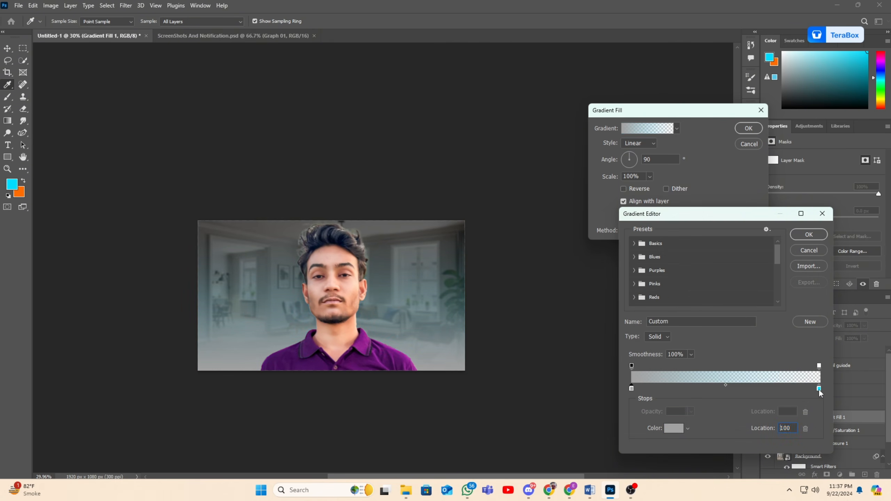
# Set the gradient's end colour to white with 100% opacity and apply the edited gradient
pyautogui.doubleClick(820, 388)
pyautogui.moveTo(597, 281); pyautogui.dragTo(549, 211)
pyautogui.click(764, 244)
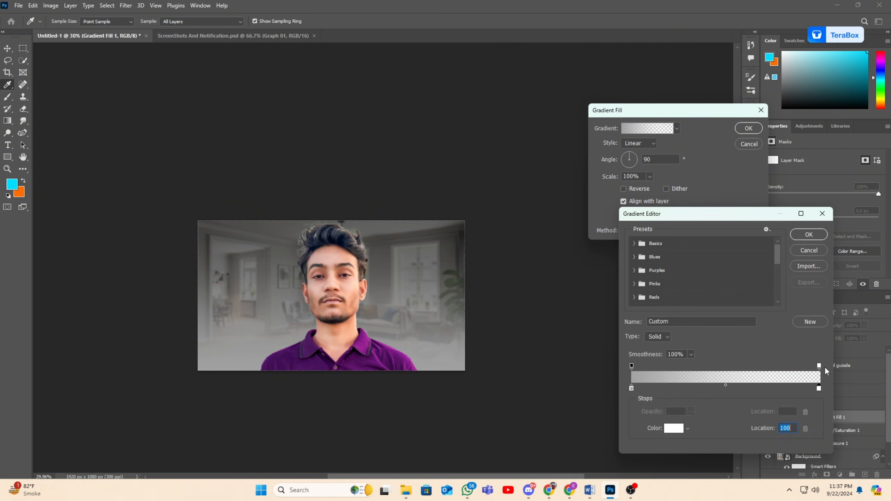
pyautogui.click(820, 366)
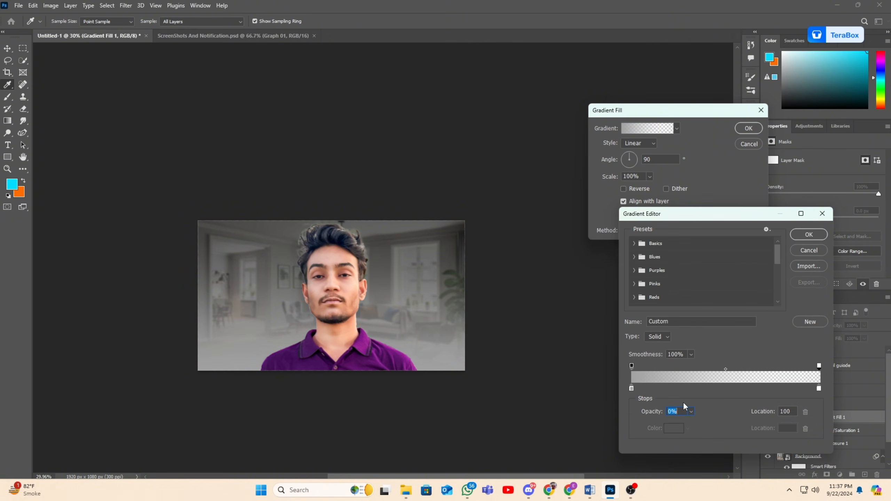
pyautogui.write('100')
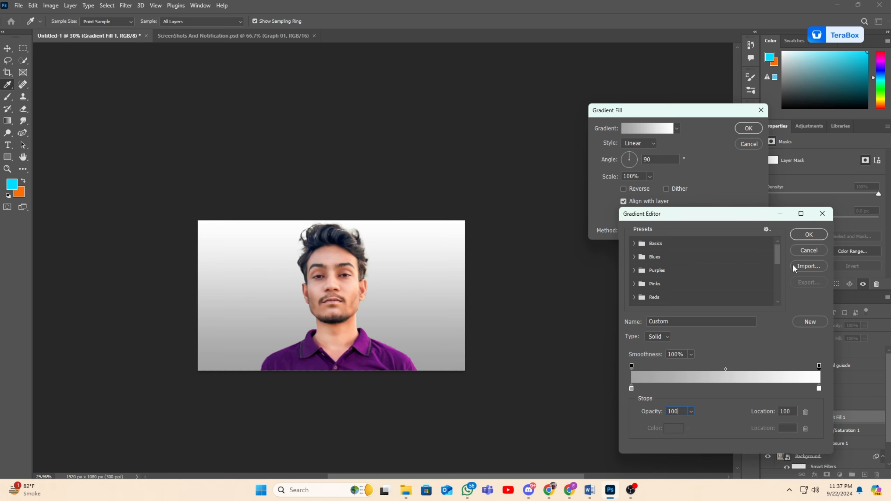
pyautogui.click(808, 235)
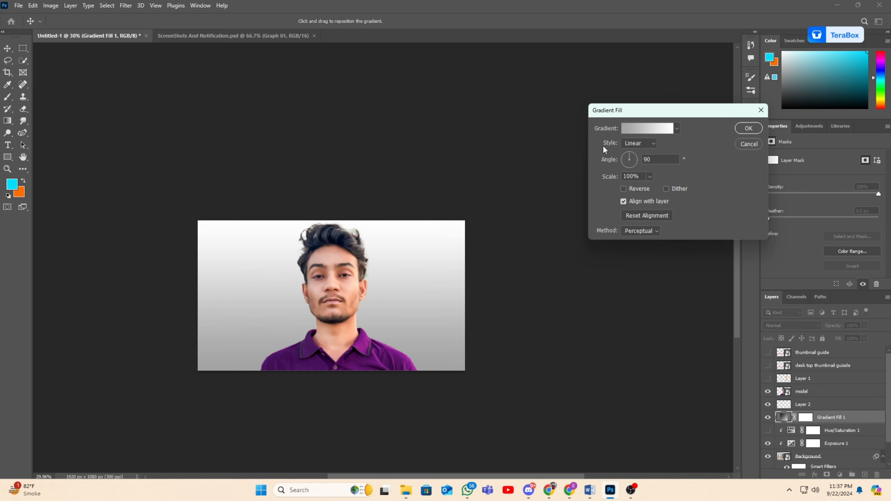
# Make the gradient fill radial and reversed at 305% scale, reposition its centre behind the model, and apply it
pyautogui.click(637, 147)
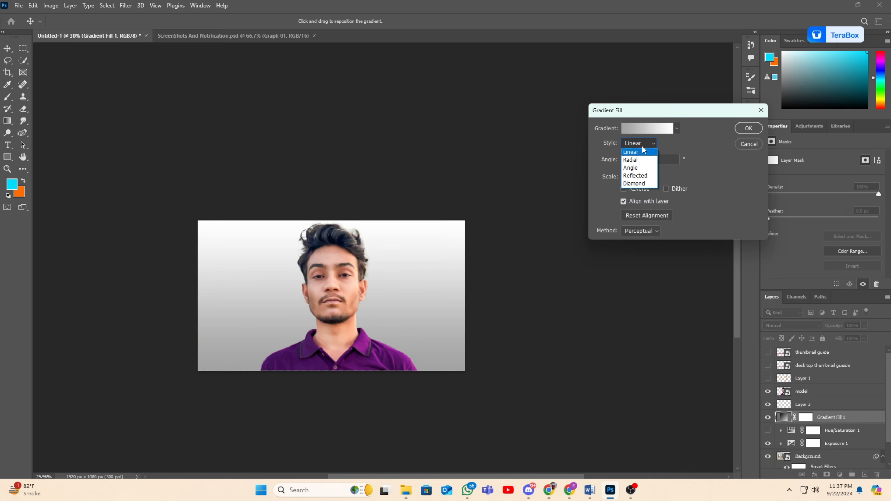
pyautogui.click(637, 160)
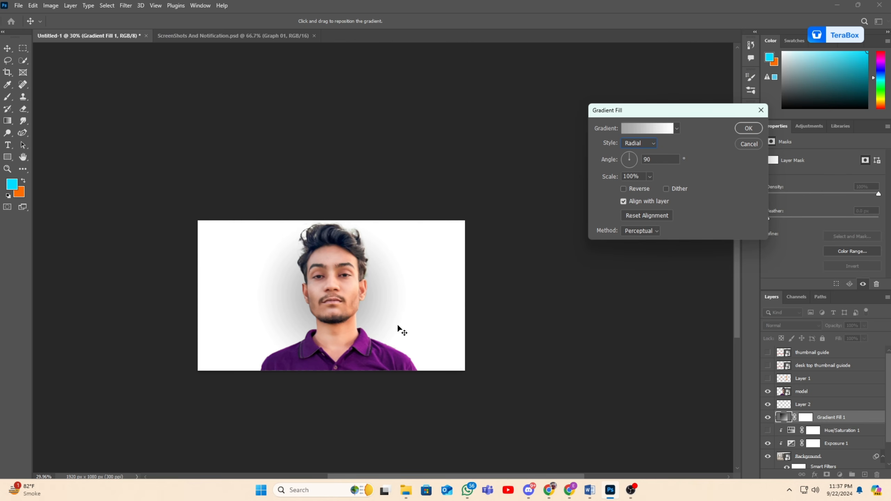
pyautogui.moveTo(377, 320); pyautogui.dragTo(345, 307)
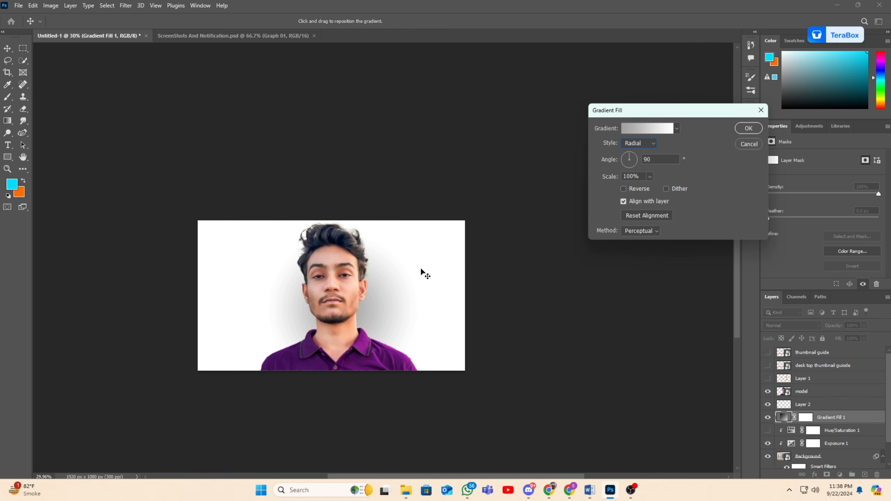
pyautogui.click(623, 190)
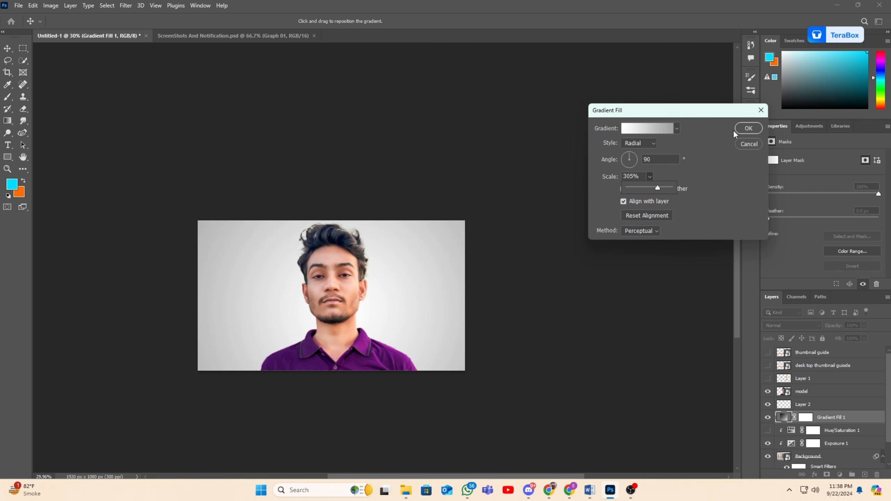
pyautogui.press('Return')
# Place the model in the right third of the canvas using the desktop thumbnail guide, deselect it and hide the guide
pyautogui.moveTo(328, 278); pyautogui.dragTo(406, 301)
pyautogui.click(768, 371)
pyautogui.moveTo(401, 304); pyautogui.dragTo(406, 301)
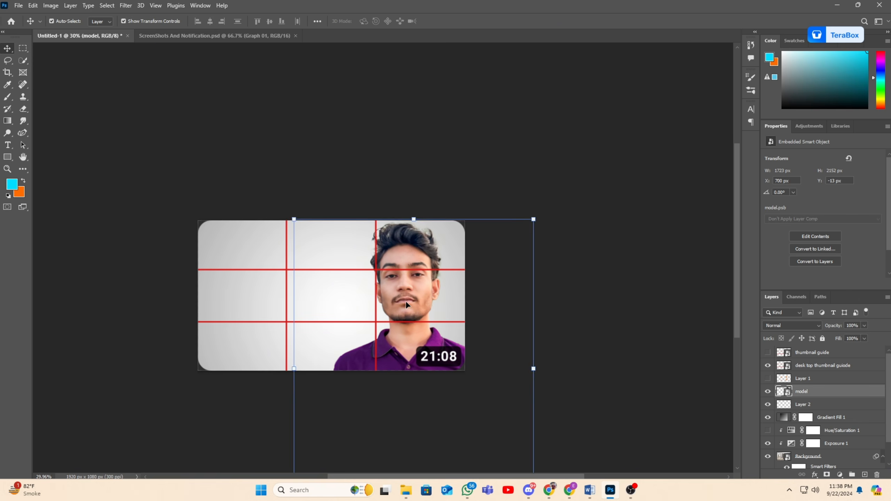
pyautogui.click(398, 165)
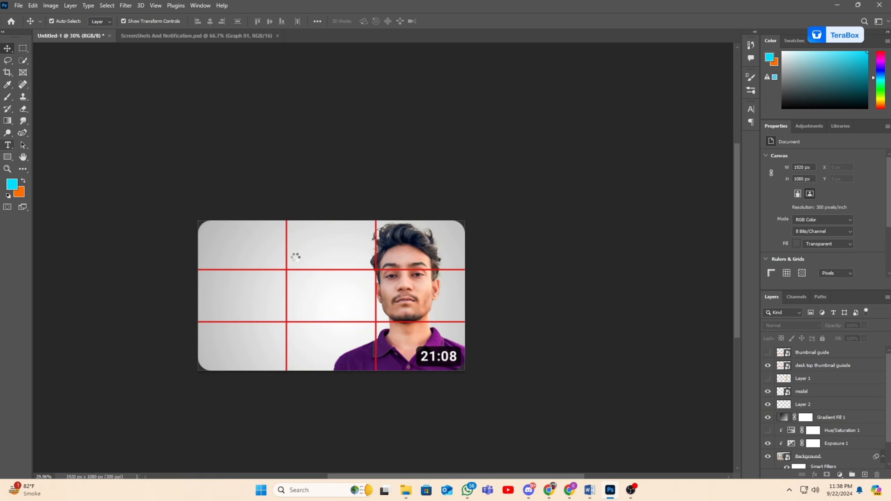
pyautogui.scroll(4, 331, 288)
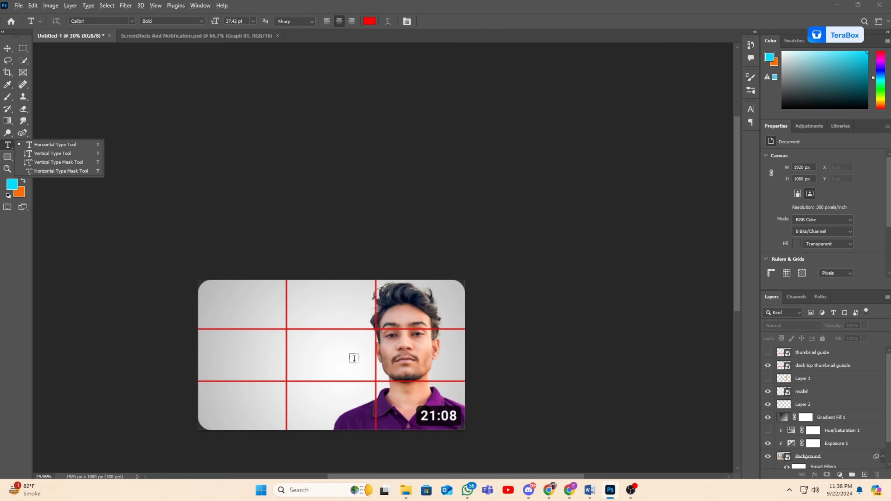
pyautogui.scroll(-1, 355, 359)
pyautogui.click(768, 365)
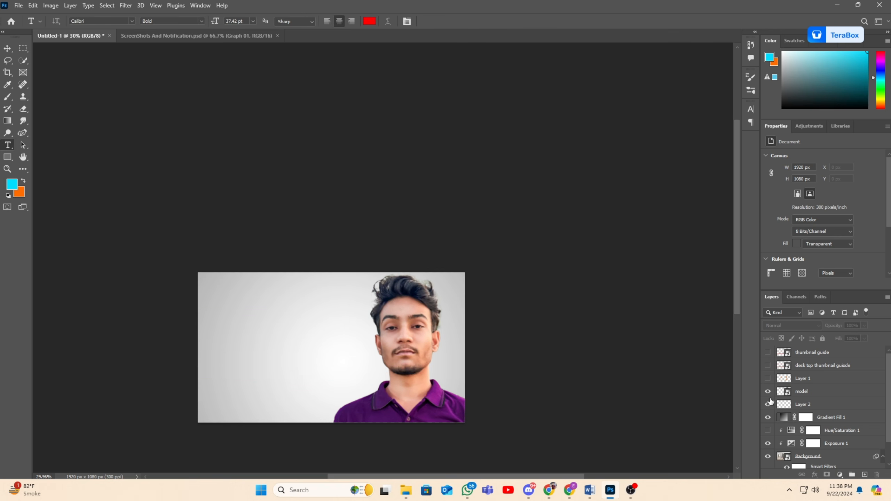
# Hide the Gradient Fill 1 layer to bring back the darkened room and move the model back to the canvas centre
pyautogui.scroll(-2, 776, 414)
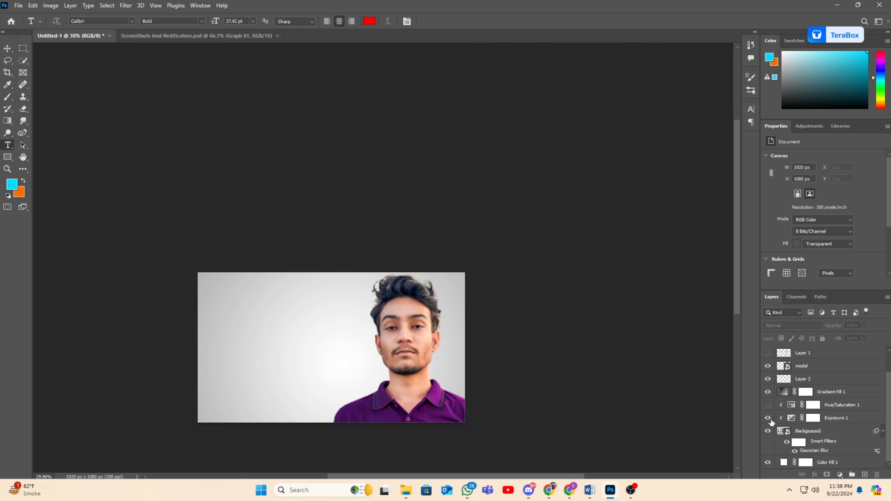
pyautogui.click(768, 393)
pyautogui.click(817, 432)
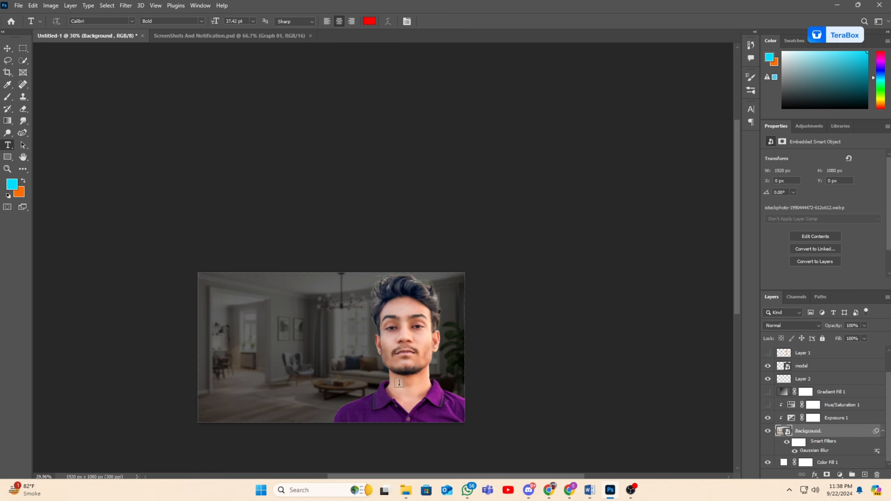
pyautogui.click(7, 48)
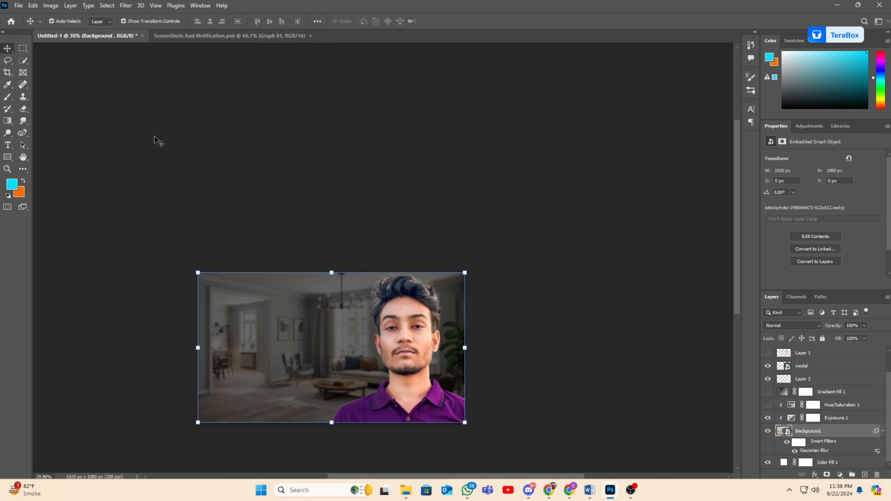
pyautogui.moveTo(413, 358); pyautogui.dragTo(339, 359)
# Copy the green Graph 01 chart from ScreenShots And Notification.psd into the thumbnail document
pyautogui.click(223, 35)
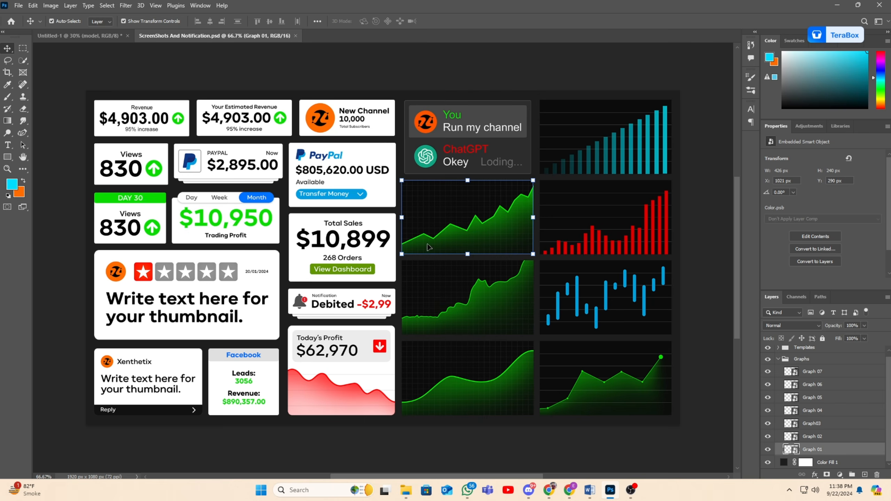
pyautogui.click(461, 68)
pyautogui.moveTo(513, 234); pyautogui.dragTo(144, 85)
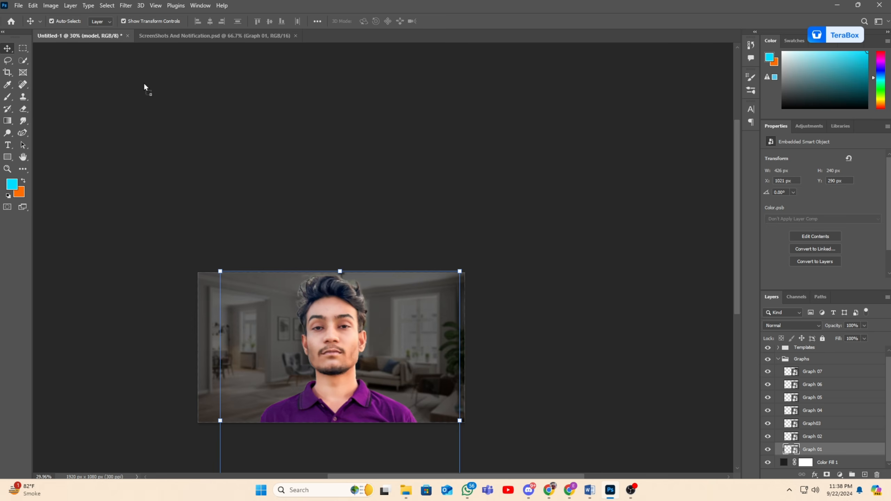
pyautogui.moveTo(302, 343); pyautogui.dragTo(303, 347)
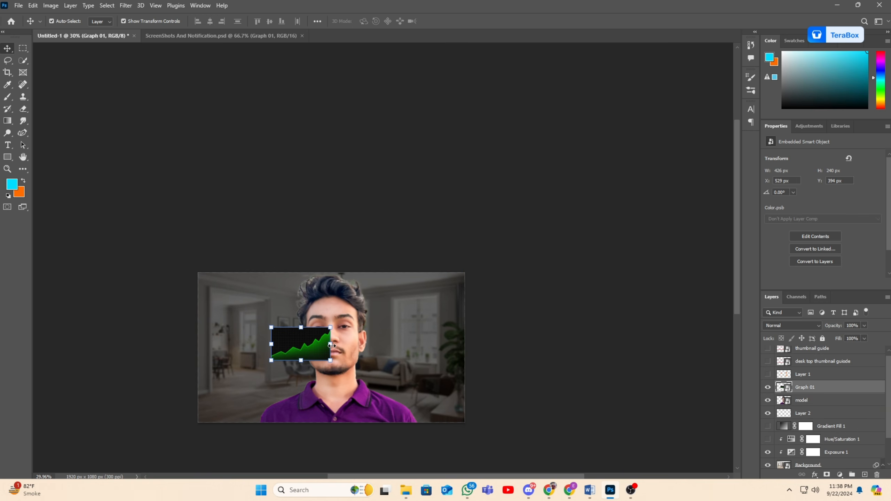
# Scale the graph proportionally to 24.41% and position it so that it fills the whole canvas
pyautogui.hotkey('ctrl', 't')
pyautogui.moveTo(302, 362); pyautogui.dragTo(302, 411)
pyautogui.moveTo(323, 361); pyautogui.dragTo(356, 363)
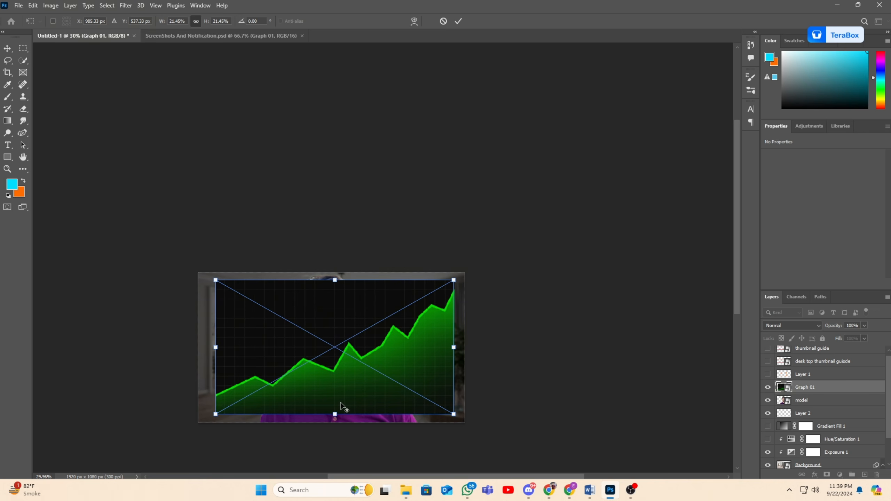
pyautogui.moveTo(335, 415); pyautogui.dragTo(334, 425)
pyautogui.moveTo(376, 392); pyautogui.dragTo(372, 392)
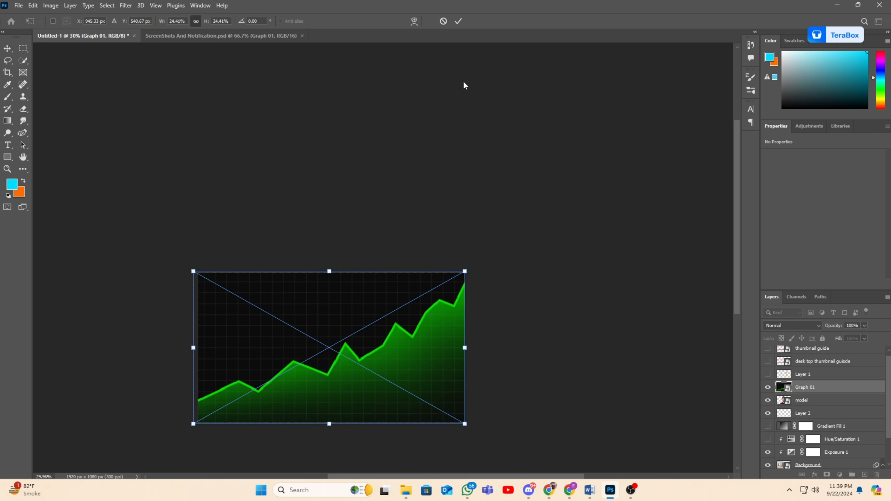
pyautogui.click(458, 21)
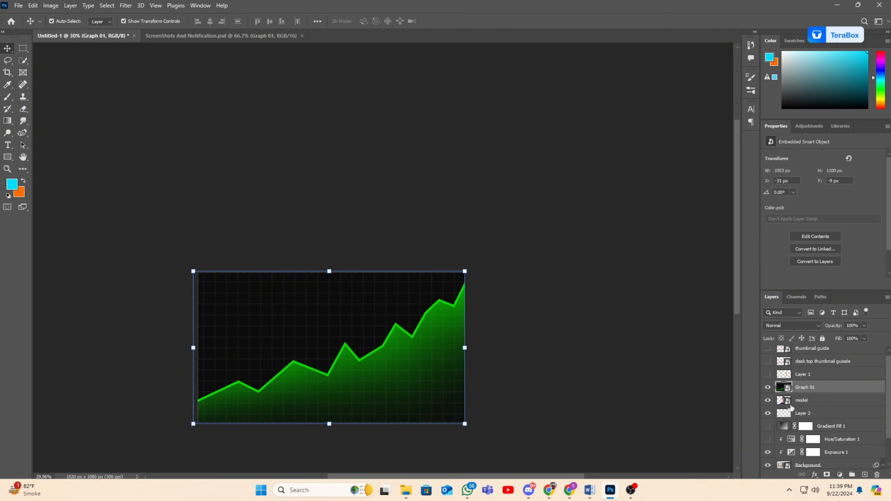
# Set the Graph 01 layer's blend mode to Linear Dodge (Add) and place it beneath the model layer
pyautogui.click(796, 329)
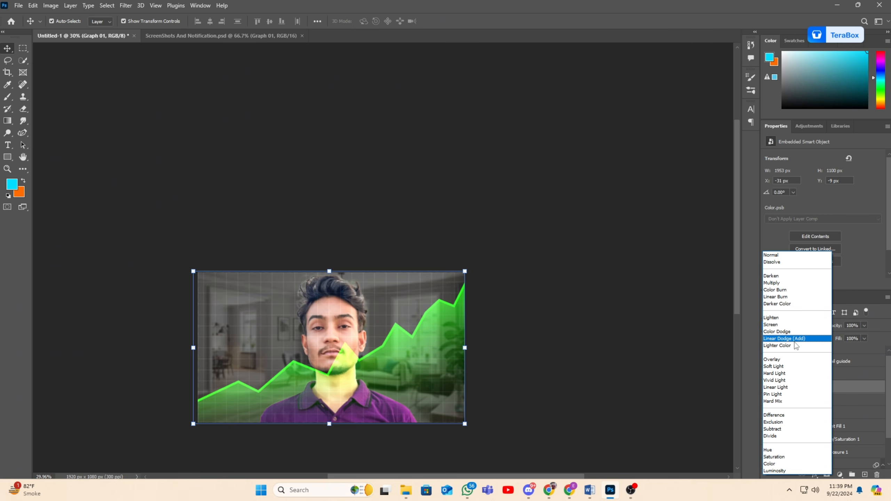
pyautogui.click(794, 342)
pyautogui.moveTo(798, 391); pyautogui.dragTo(800, 410)
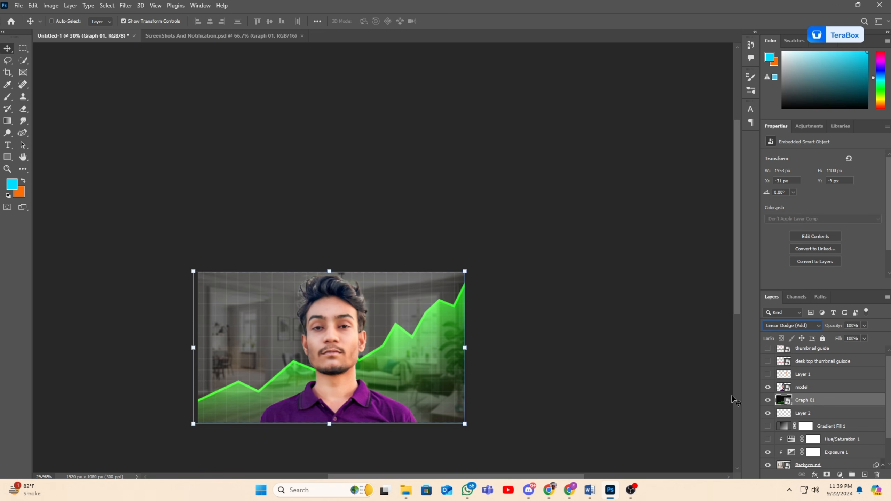
# Recolour the graph to cyan with a Hue/Saturation hue shift of +57 and deselect the layer
pyautogui.hotkey('ctrl', 'u')
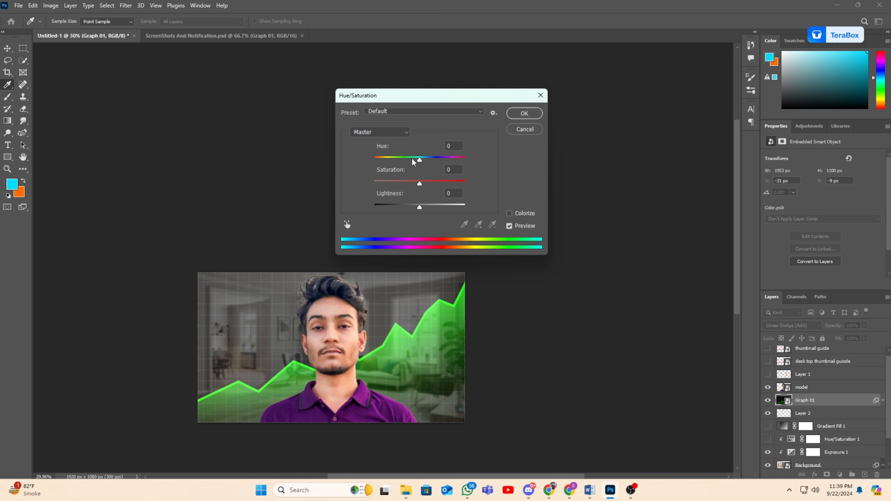
pyautogui.moveTo(413, 160); pyautogui.dragTo(443, 164)
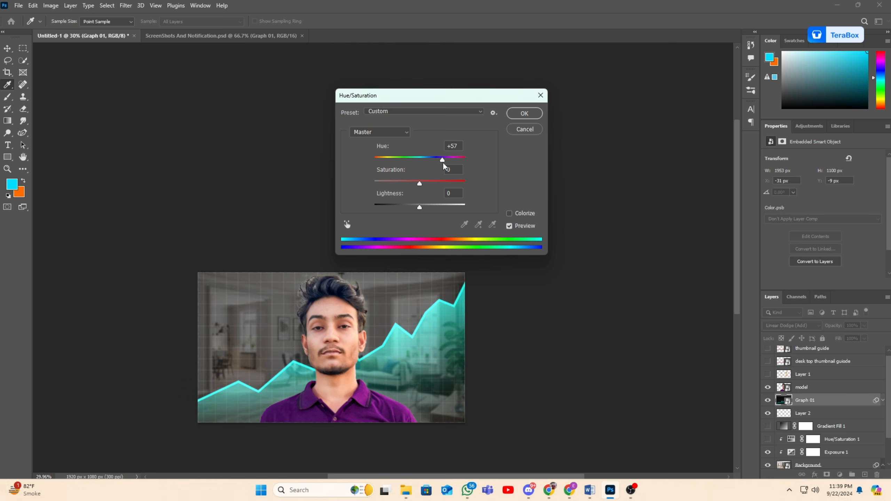
pyautogui.click(530, 115)
pyautogui.click(569, 337)
pyautogui.scroll(-2, 324, 363)
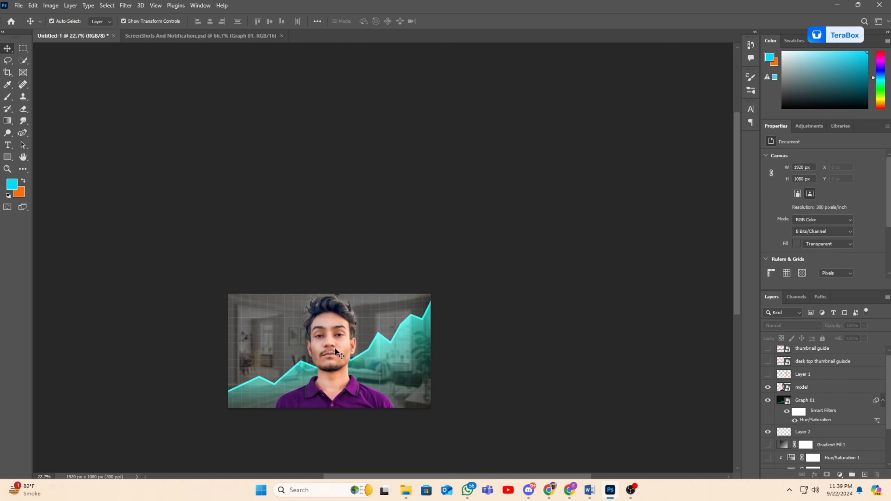
# Try the model at the left edge of the canvas in front of the graph, and undo the move
pyautogui.moveTo(336, 350); pyautogui.dragTo(260, 338)
pyautogui.click(341, 239)
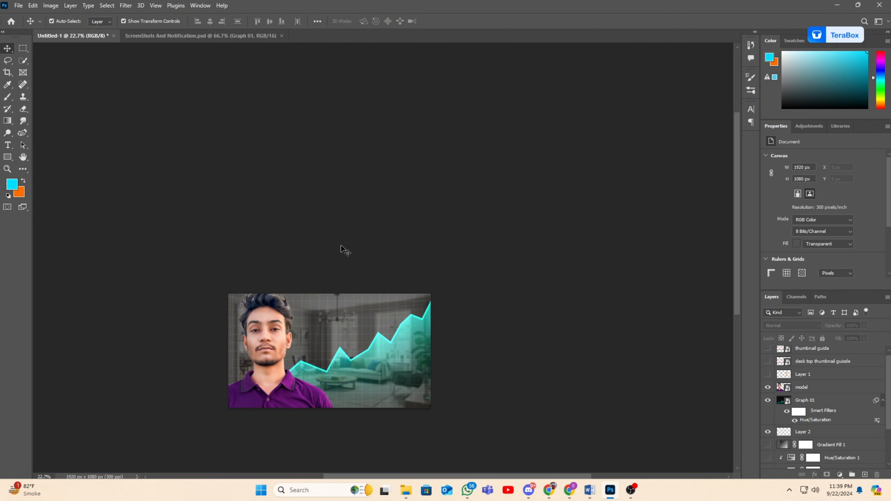
pyautogui.hotkey('ctrl', 'z')
pyautogui.hotkey('ctrl', 'z')
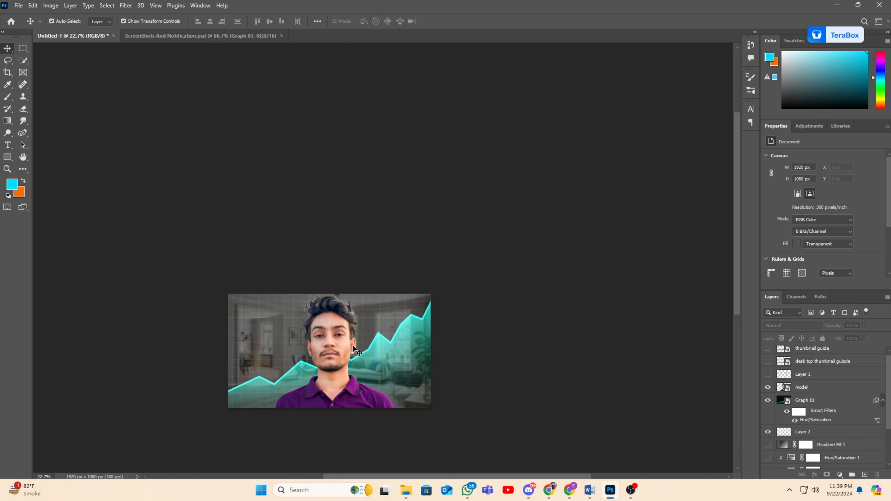
# Show Gradient Fill 1, hide Graph 01 and Layer 2, and move the model to the right side at X 647 px
pyautogui.moveTo(353, 348); pyautogui.dragTo(360, 348)
pyautogui.click(768, 445)
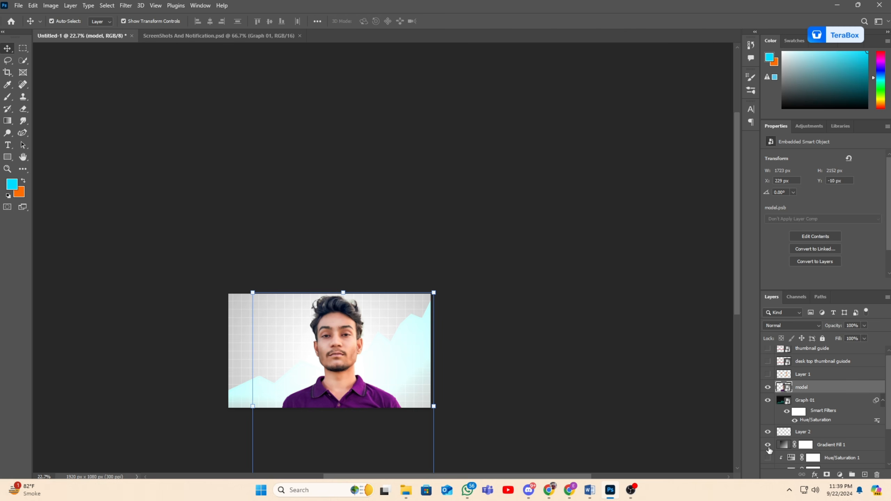
pyautogui.click(768, 403)
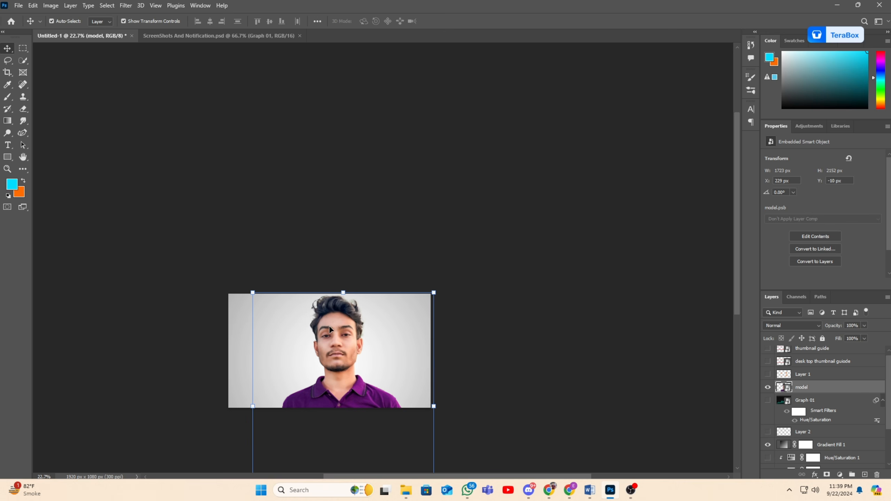
pyautogui.moveTo(330, 329); pyautogui.dragTo(377, 342)
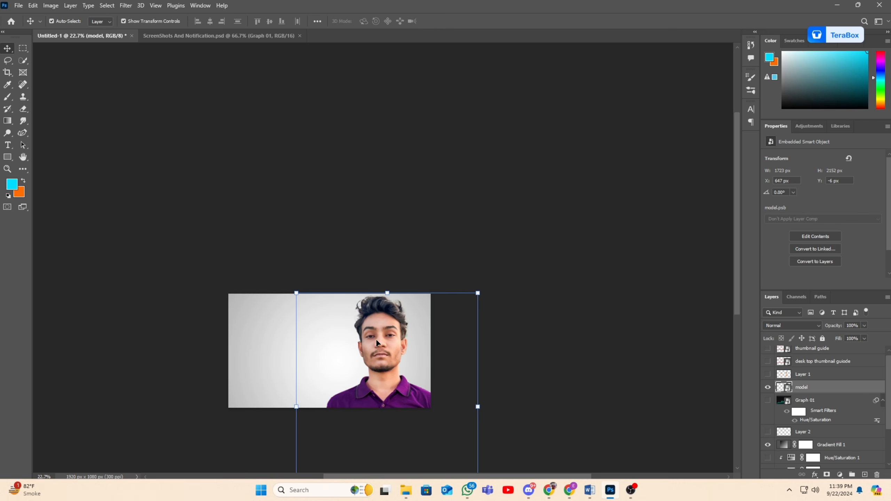
pyautogui.click(392, 214)
pyautogui.scroll(3, 327, 374)
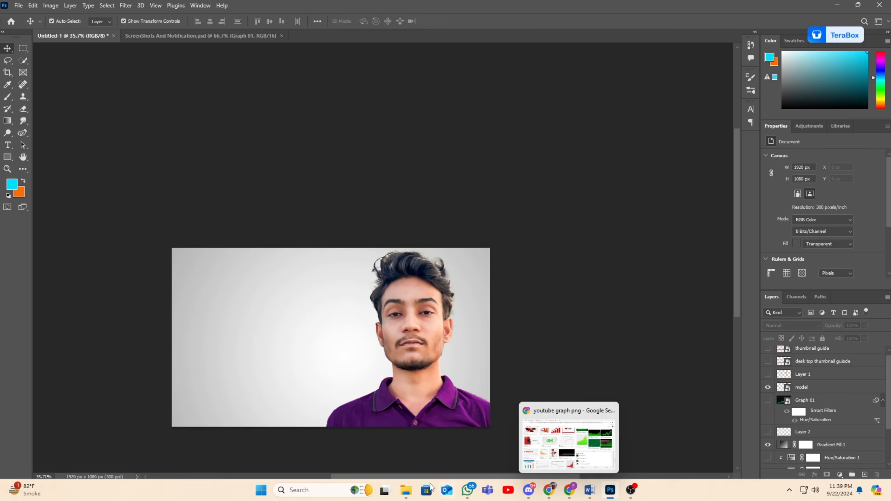
# Switch to File Explorer and open the Money folder inside Paid Assets
pyautogui.click(406, 490)
pyautogui.click(413, 116)
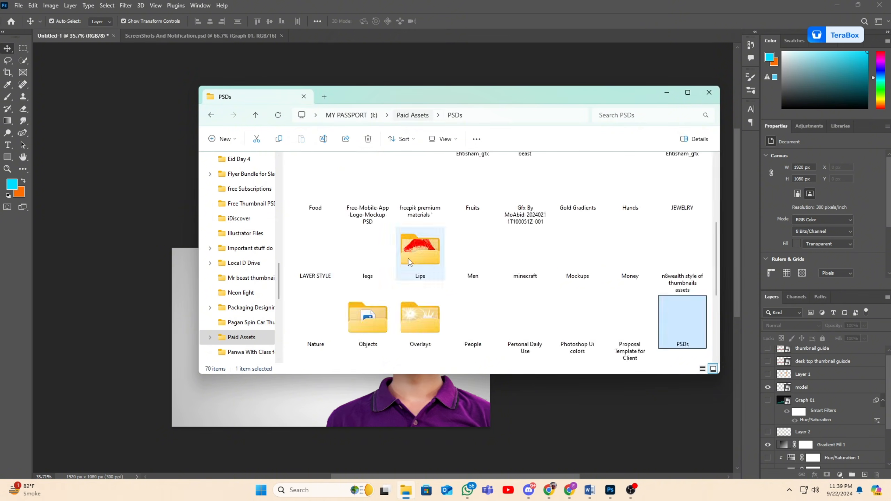
pyautogui.scroll(-3, 456, 301)
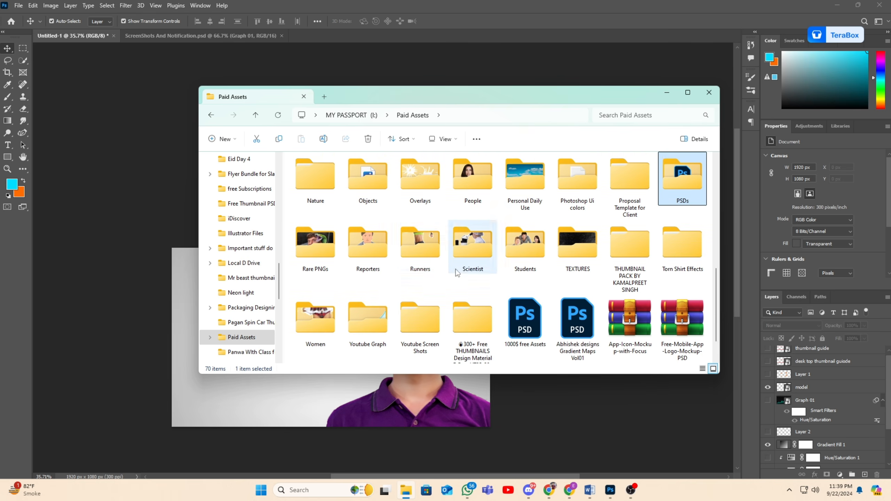
pyautogui.scroll(3, 460, 293)
pyautogui.doubleClick(623, 270)
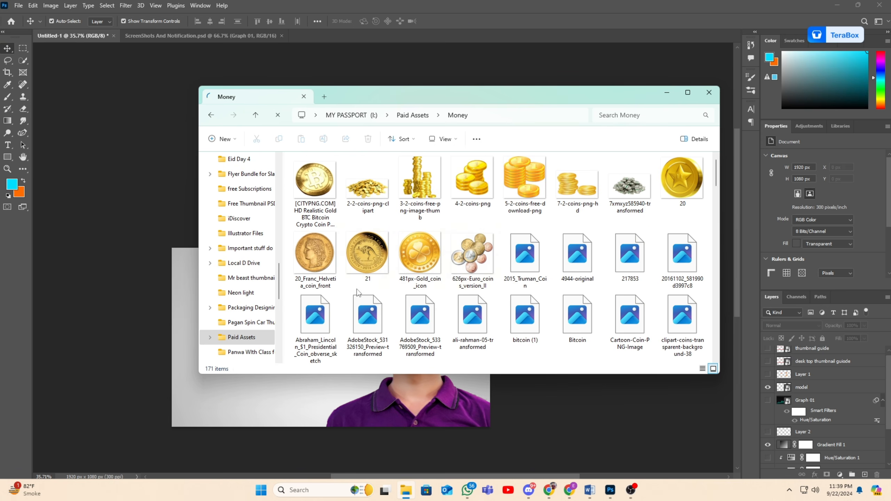
# Place the flying banknotes image pngegg (9) from the Money folder onto the thumbnail canvas at 45.24% scale
pyautogui.scroll(-10, 366, 293)
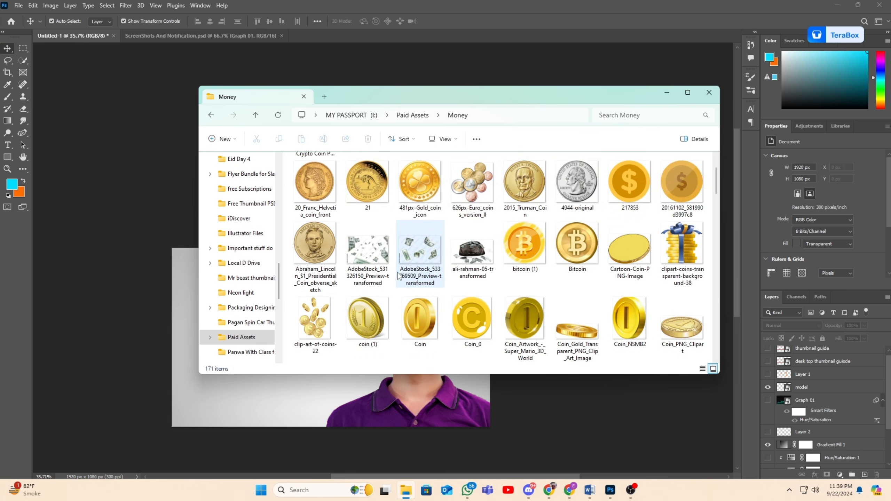
pyautogui.scroll(-5, 403, 281)
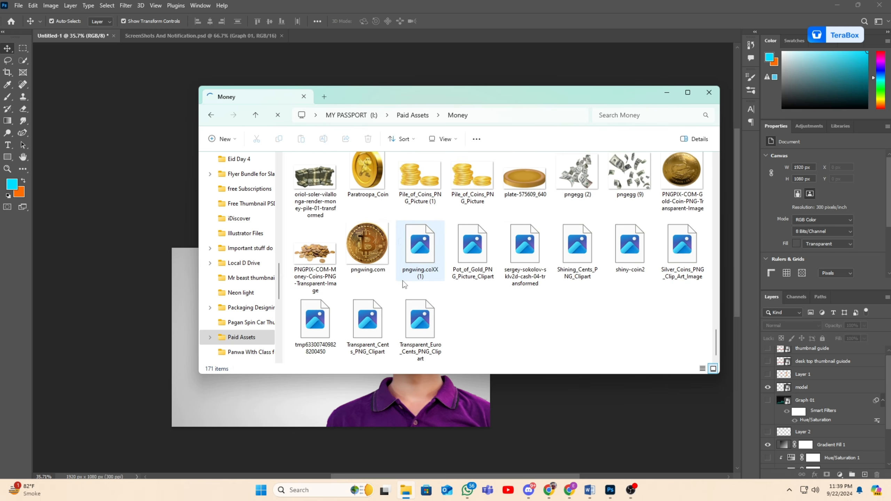
pyautogui.moveTo(641, 198); pyautogui.dragTo(316, 417)
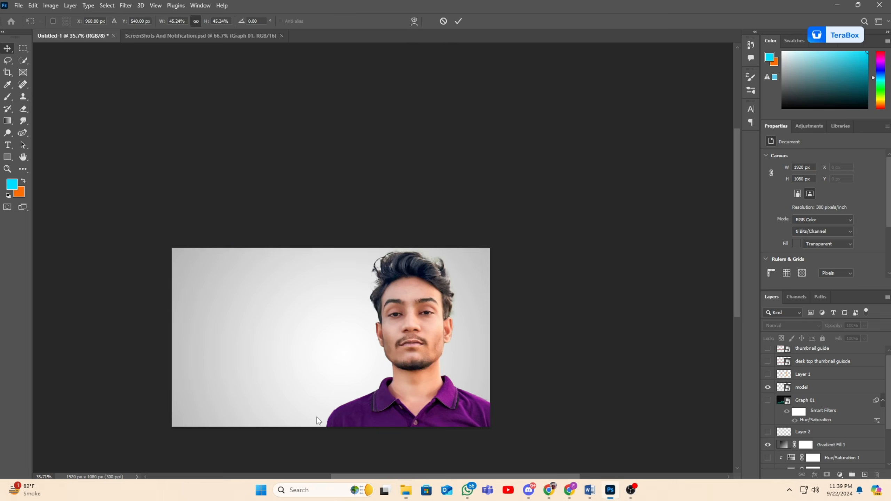
pyautogui.click(459, 22)
# Lasso the single banknote just left of the model's chin, copy it to its own layer, and hide the pngegg (9) layer
pyautogui.click(7, 61)
pyautogui.scroll(-3, 236, 306)
pyautogui.scroll(4, 281, 336)
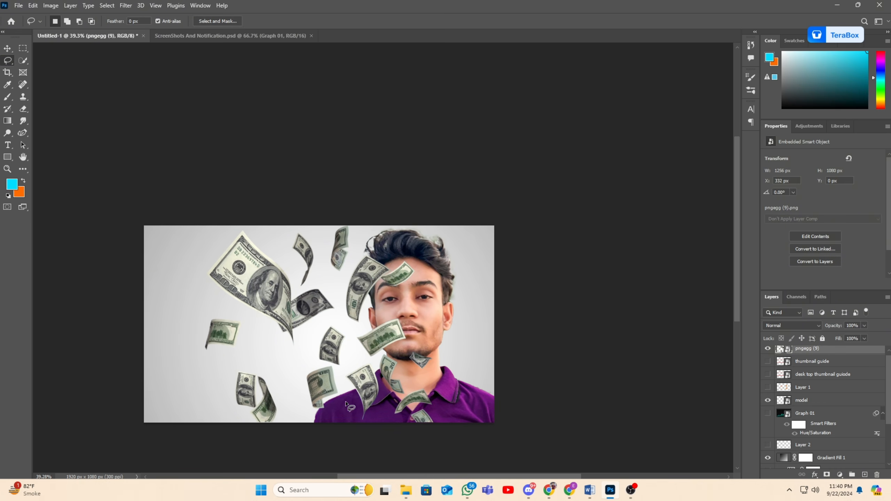
pyautogui.moveTo(345, 329); pyautogui.dragTo(344, 368)
pyautogui.moveTo(346, 322); pyautogui.dragTo(346, 323)
pyautogui.hotkey('ctrl', 'j')
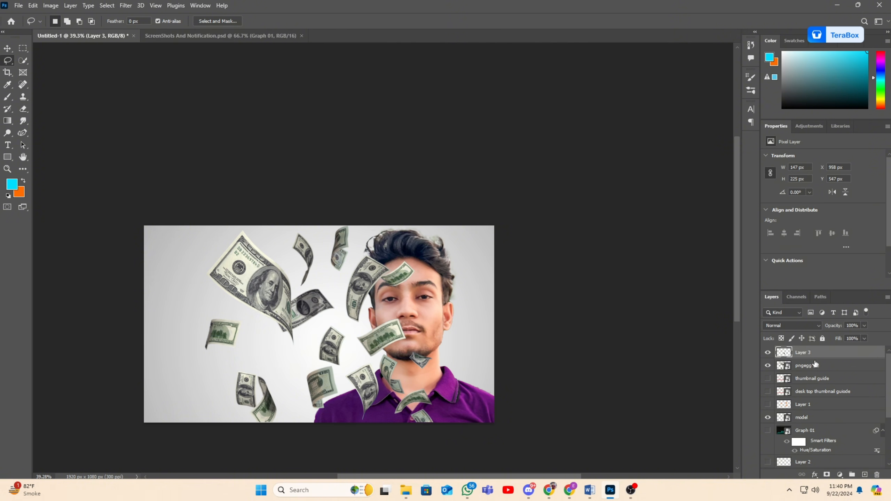
pyautogui.click(768, 365)
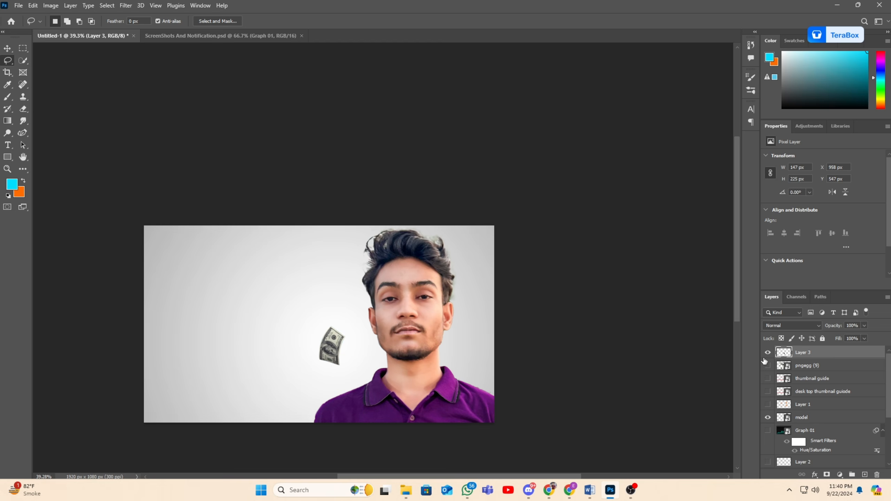
# Convert the copied banknote on Layer 3 to a smart object
pyautogui.rightClick(809, 355)
pyautogui.click(727, 215)
pyautogui.scroll(-2, 361, 342)
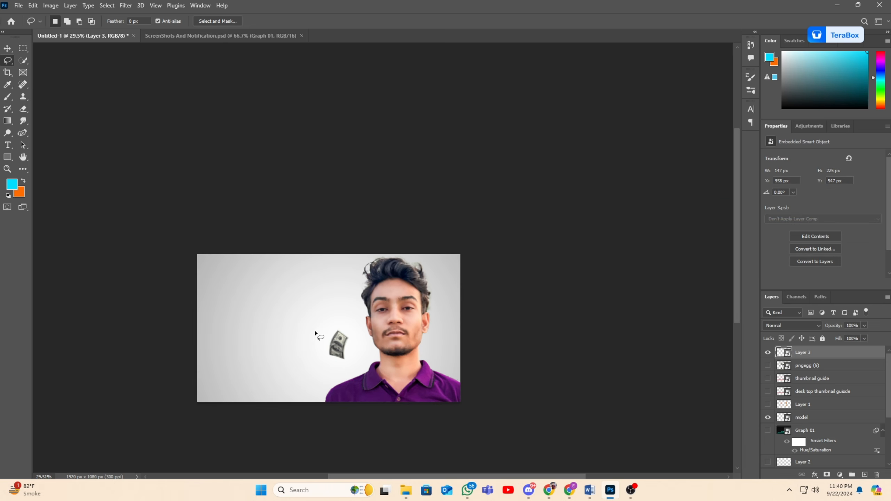
# Place the banknote over the canvas's lower-right corner, scaled to 173.24% and rotated 36.12°
pyautogui.click(7, 48)
pyautogui.scroll(-1, 274, 353)
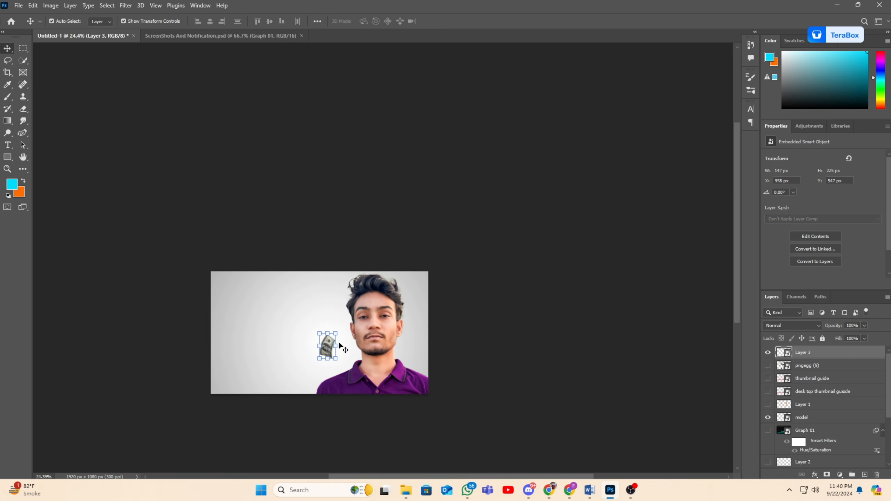
pyautogui.moveTo(336, 346); pyautogui.dragTo(418, 398)
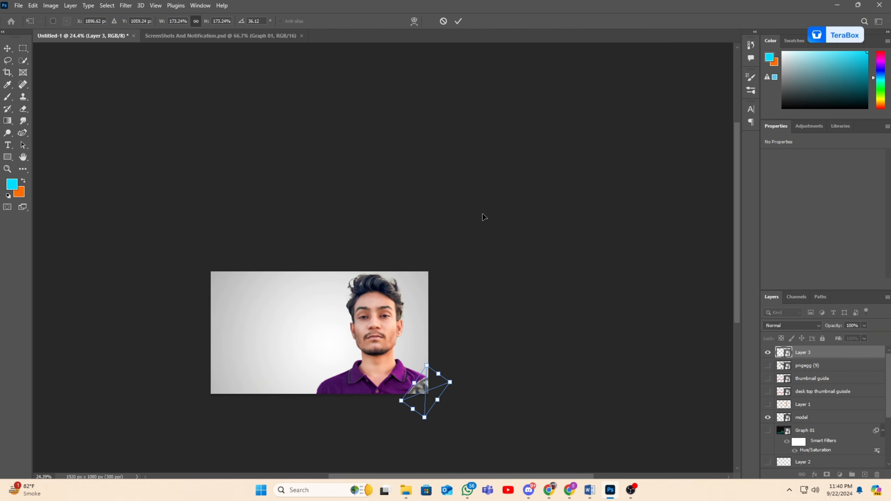
pyautogui.click(459, 21)
pyautogui.scroll(3, 479, 259)
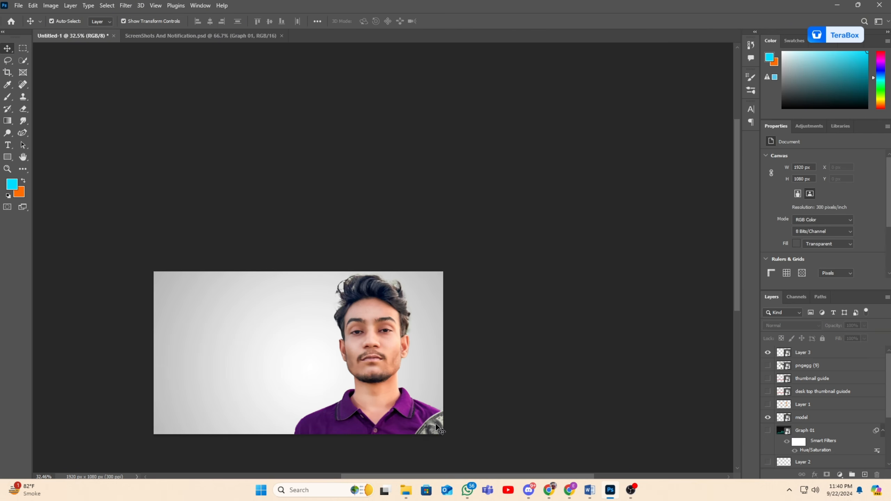
# Apply a Gaussian Blur to the corner banknote on Layer 3 with a radius above 4.5 pixels
pyautogui.click(128, 5)
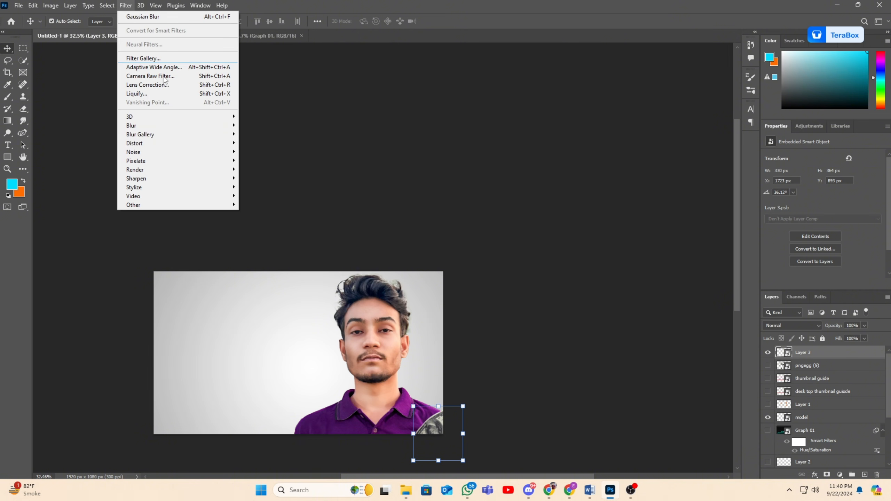
pyautogui.moveTo(172, 129)
pyautogui.click(278, 162)
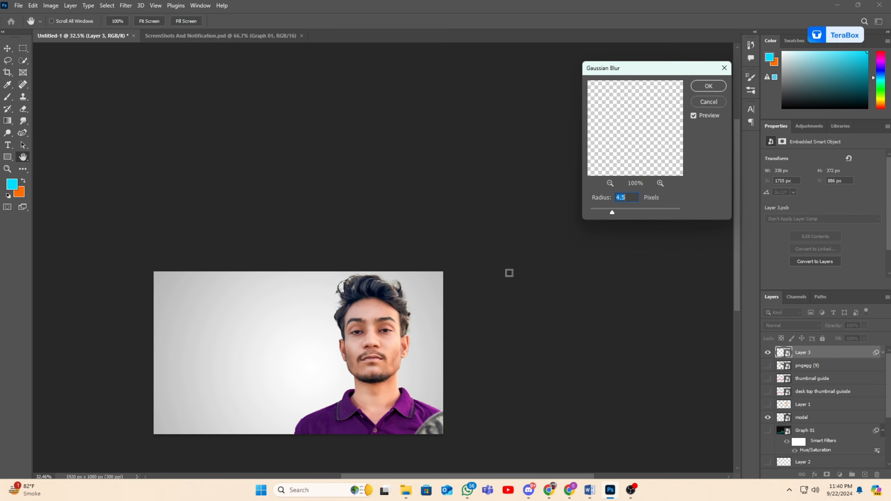
pyautogui.moveTo(618, 215); pyautogui.dragTo(624, 213)
pyautogui.click(710, 87)
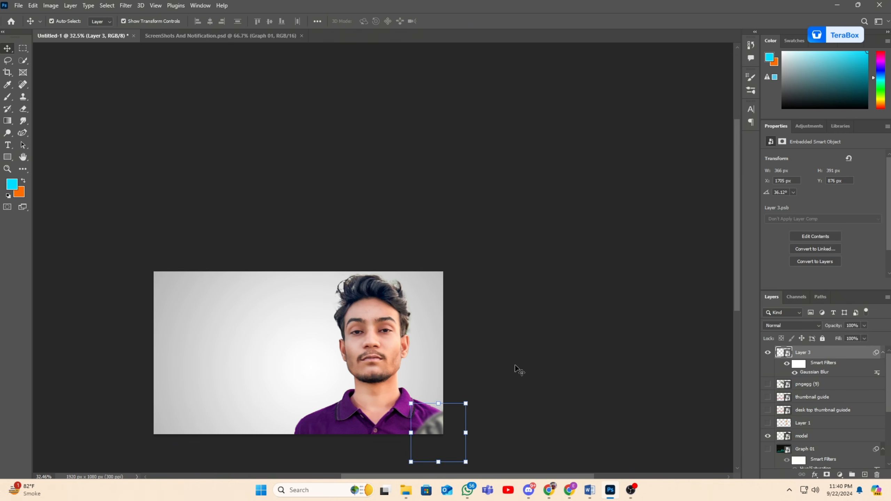
# Try the banknote in the empty area beside the model, scaled down to 56.71%, and undo the move
pyautogui.moveTo(438, 425); pyautogui.dragTo(223, 327)
pyautogui.hotkey('ctrl', 't')
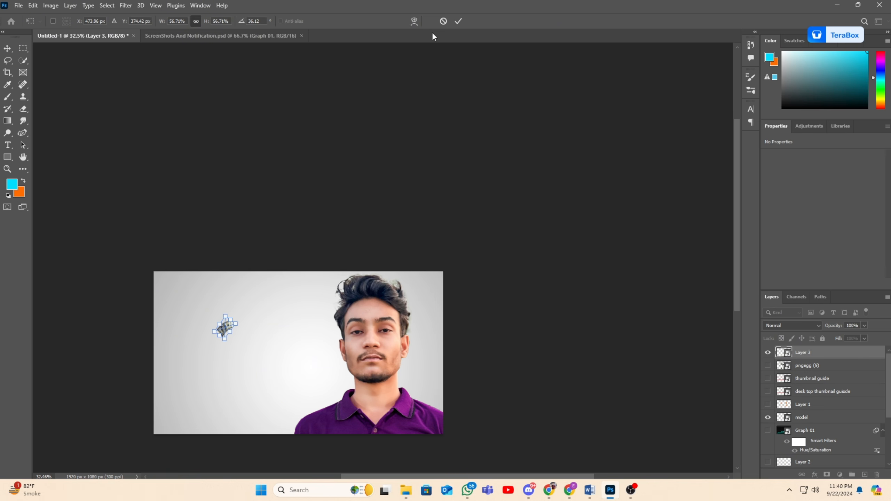
pyautogui.press('Escape')
pyautogui.hotkey('ctrl', 'z')
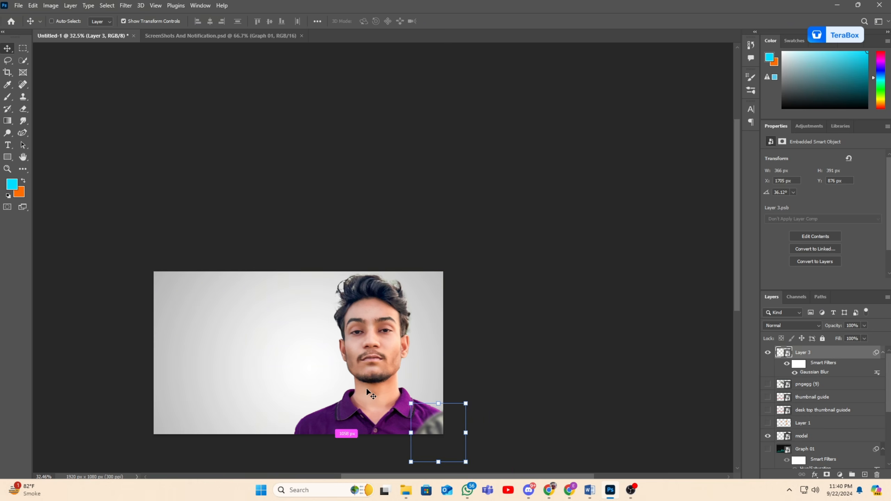
# Reposition the blurred banknote at the canvas's right edge, at X 1756 px and Y 800 px
pyautogui.click(499, 333)
pyautogui.scroll(2, 419, 424)
pyautogui.moveTo(442, 421)
pyautogui.mouseDown()
pyautogui.moveTo(447, 389)
pyautogui.moveTo(450, 411)
pyautogui.mouseUp()
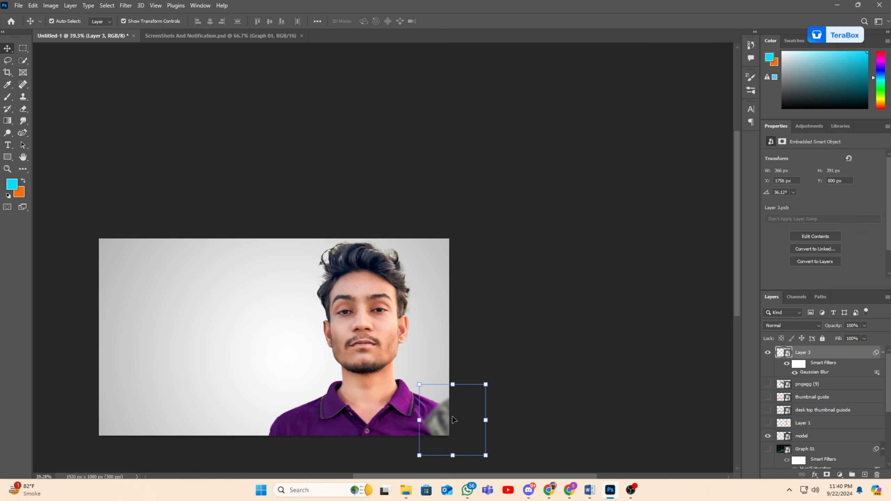
pyautogui.click(511, 333)
pyautogui.scroll(1, 379, 359)
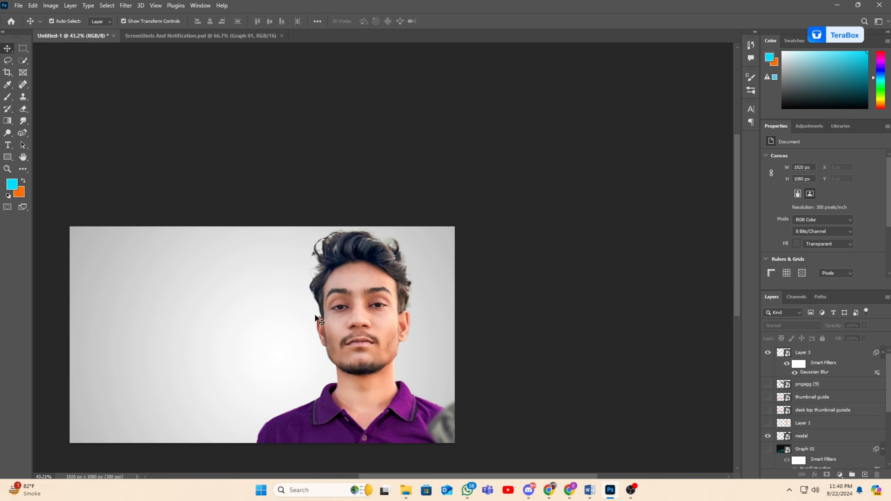
# Activate the Type tool, switch to Word to check the open document, and return to Photoshop
pyautogui.scroll(-1, 305, 321)
pyautogui.click(7, 144)
pyautogui.scroll(-1, 176, 354)
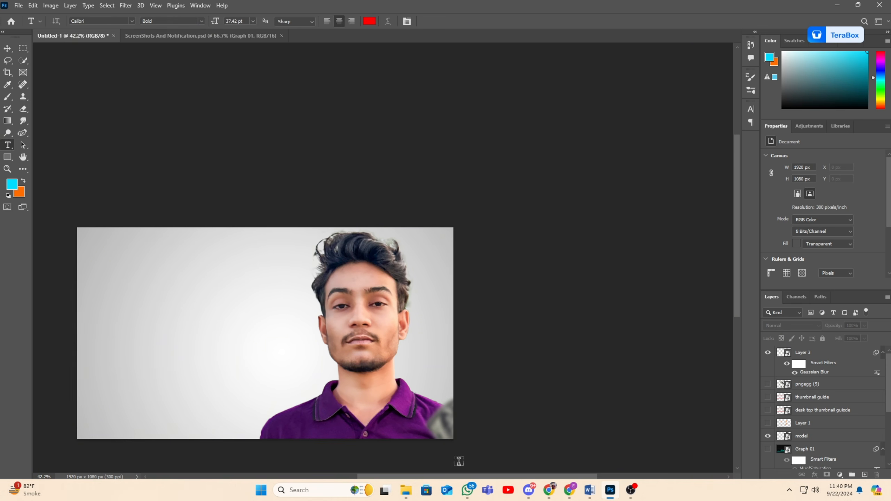
pyautogui.click(589, 490)
pyautogui.click(610, 491)
pyautogui.scroll(-3, 309, 311)
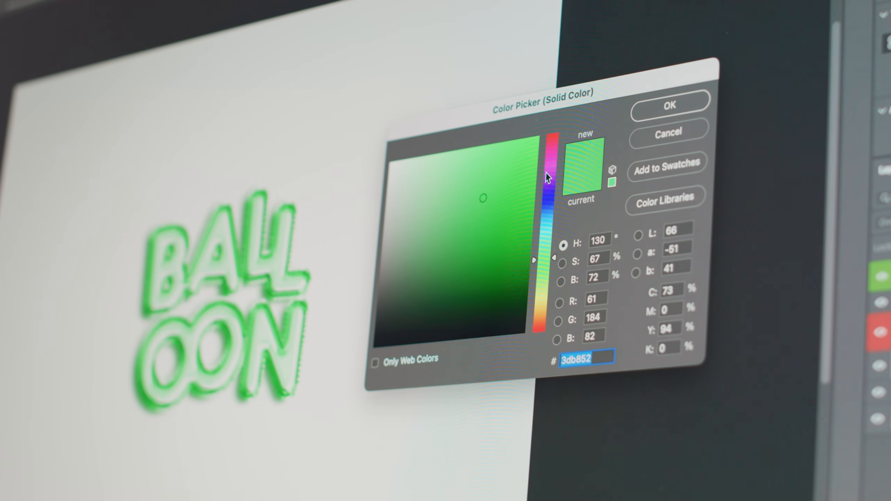
pyautogui.click(549, 178)
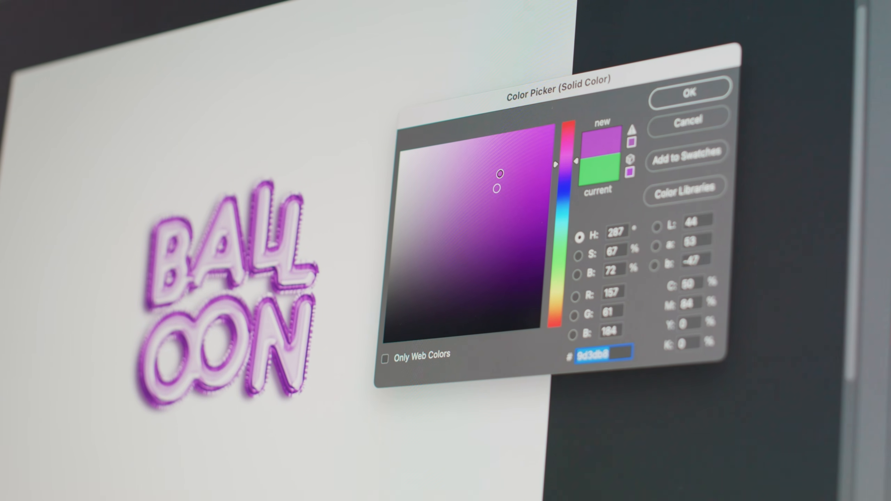
pyautogui.click(504, 171)
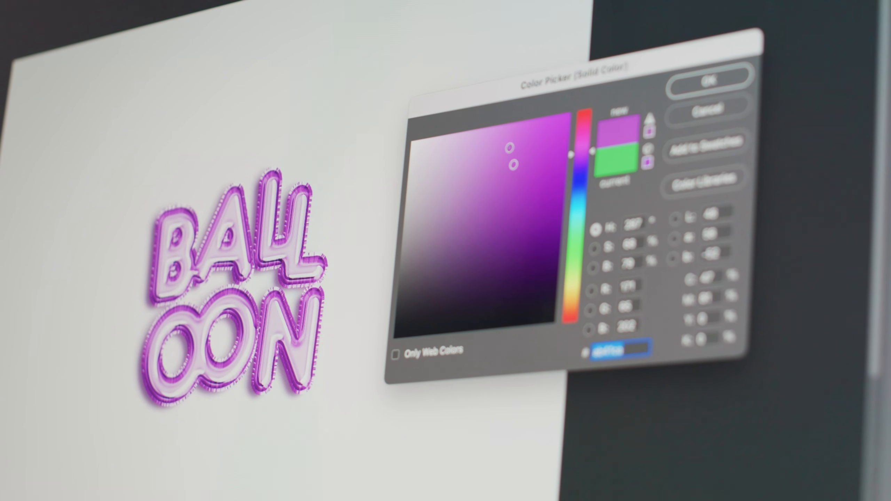
pyautogui.click(510, 148)
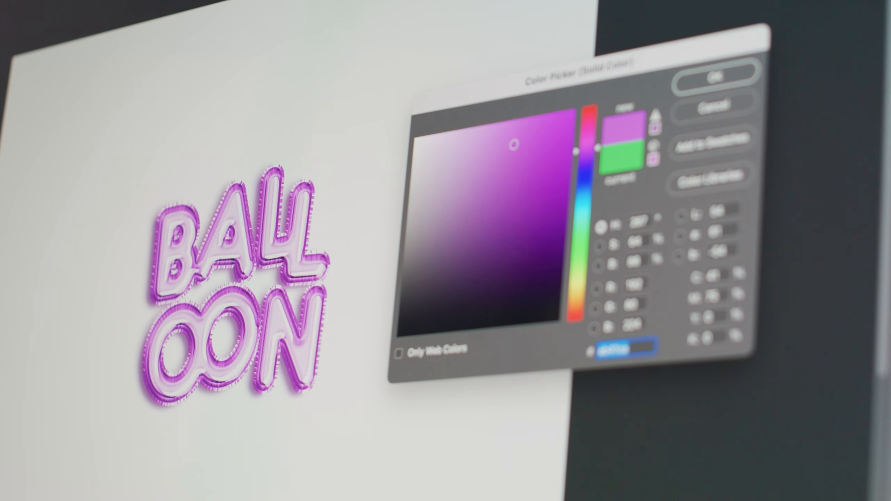